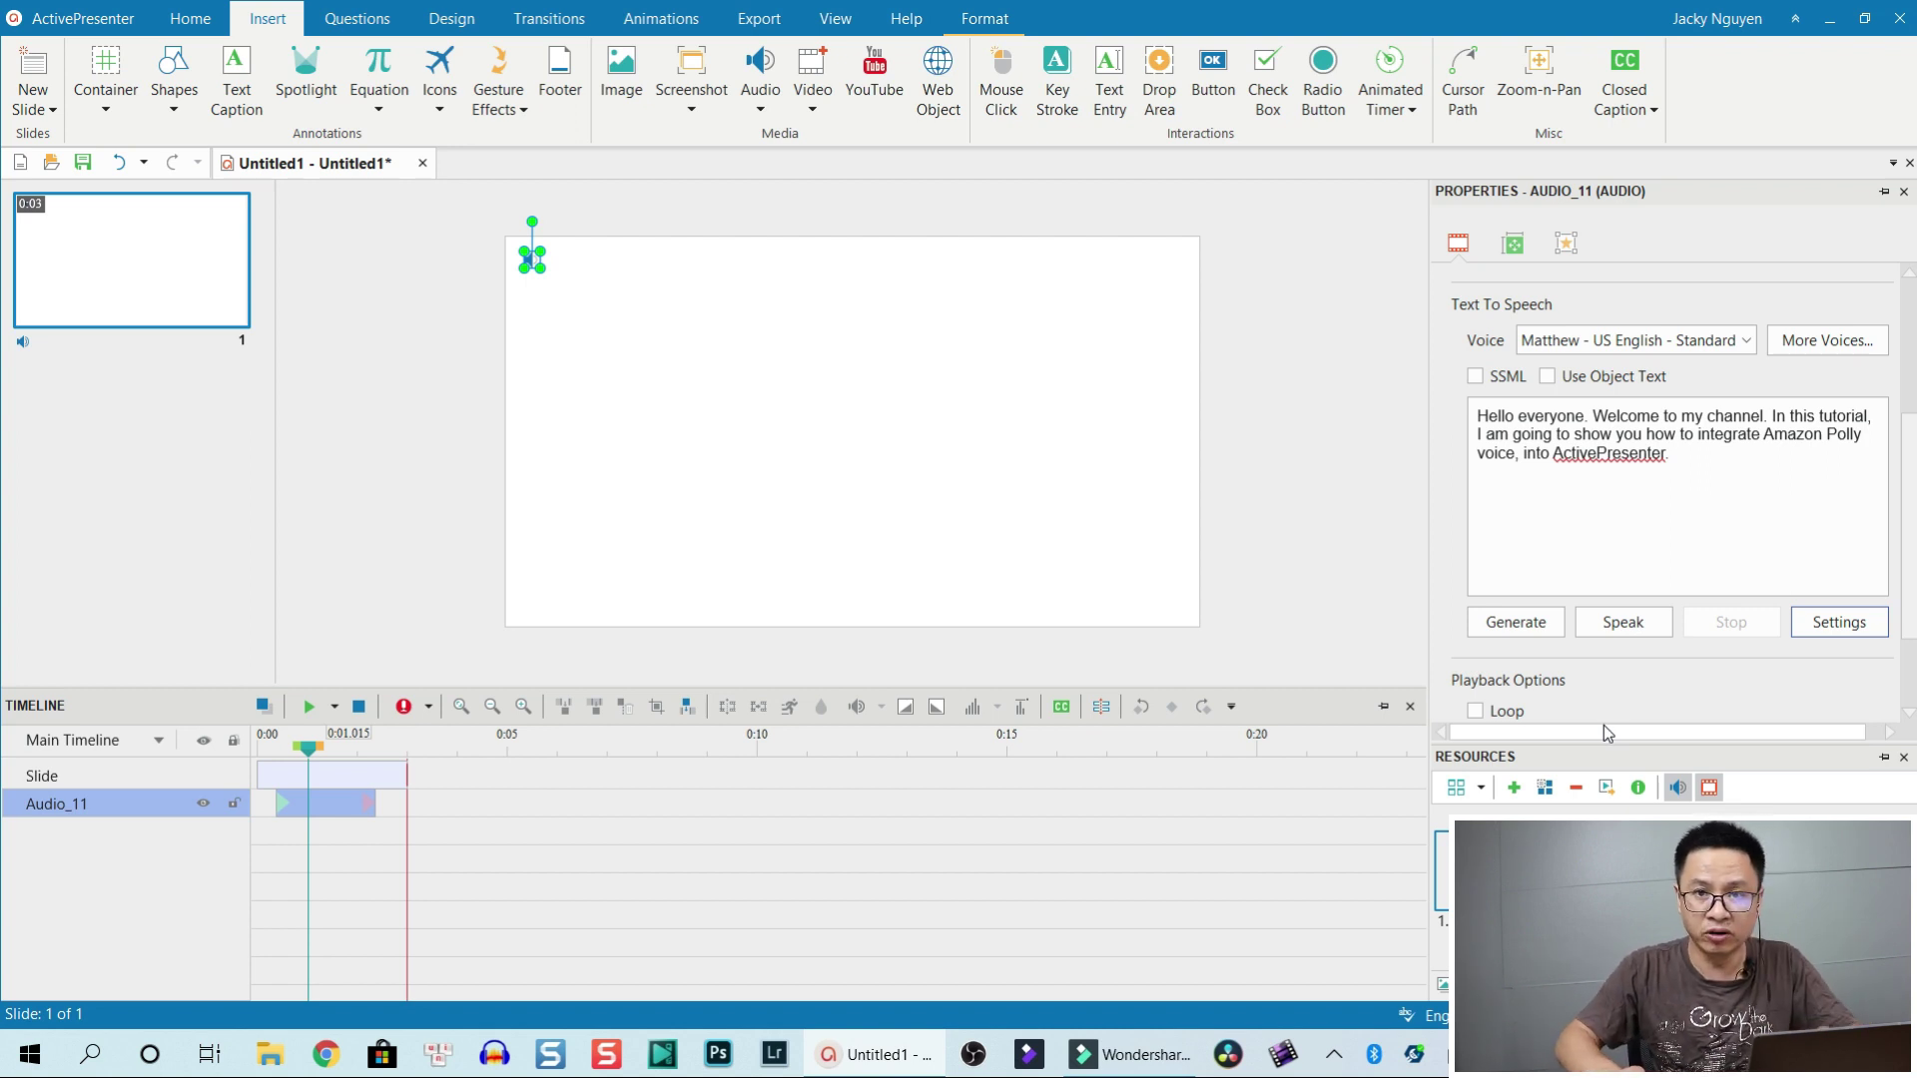
Switch to Chrome and search Google for "amazon polly"
click(339, 1053)
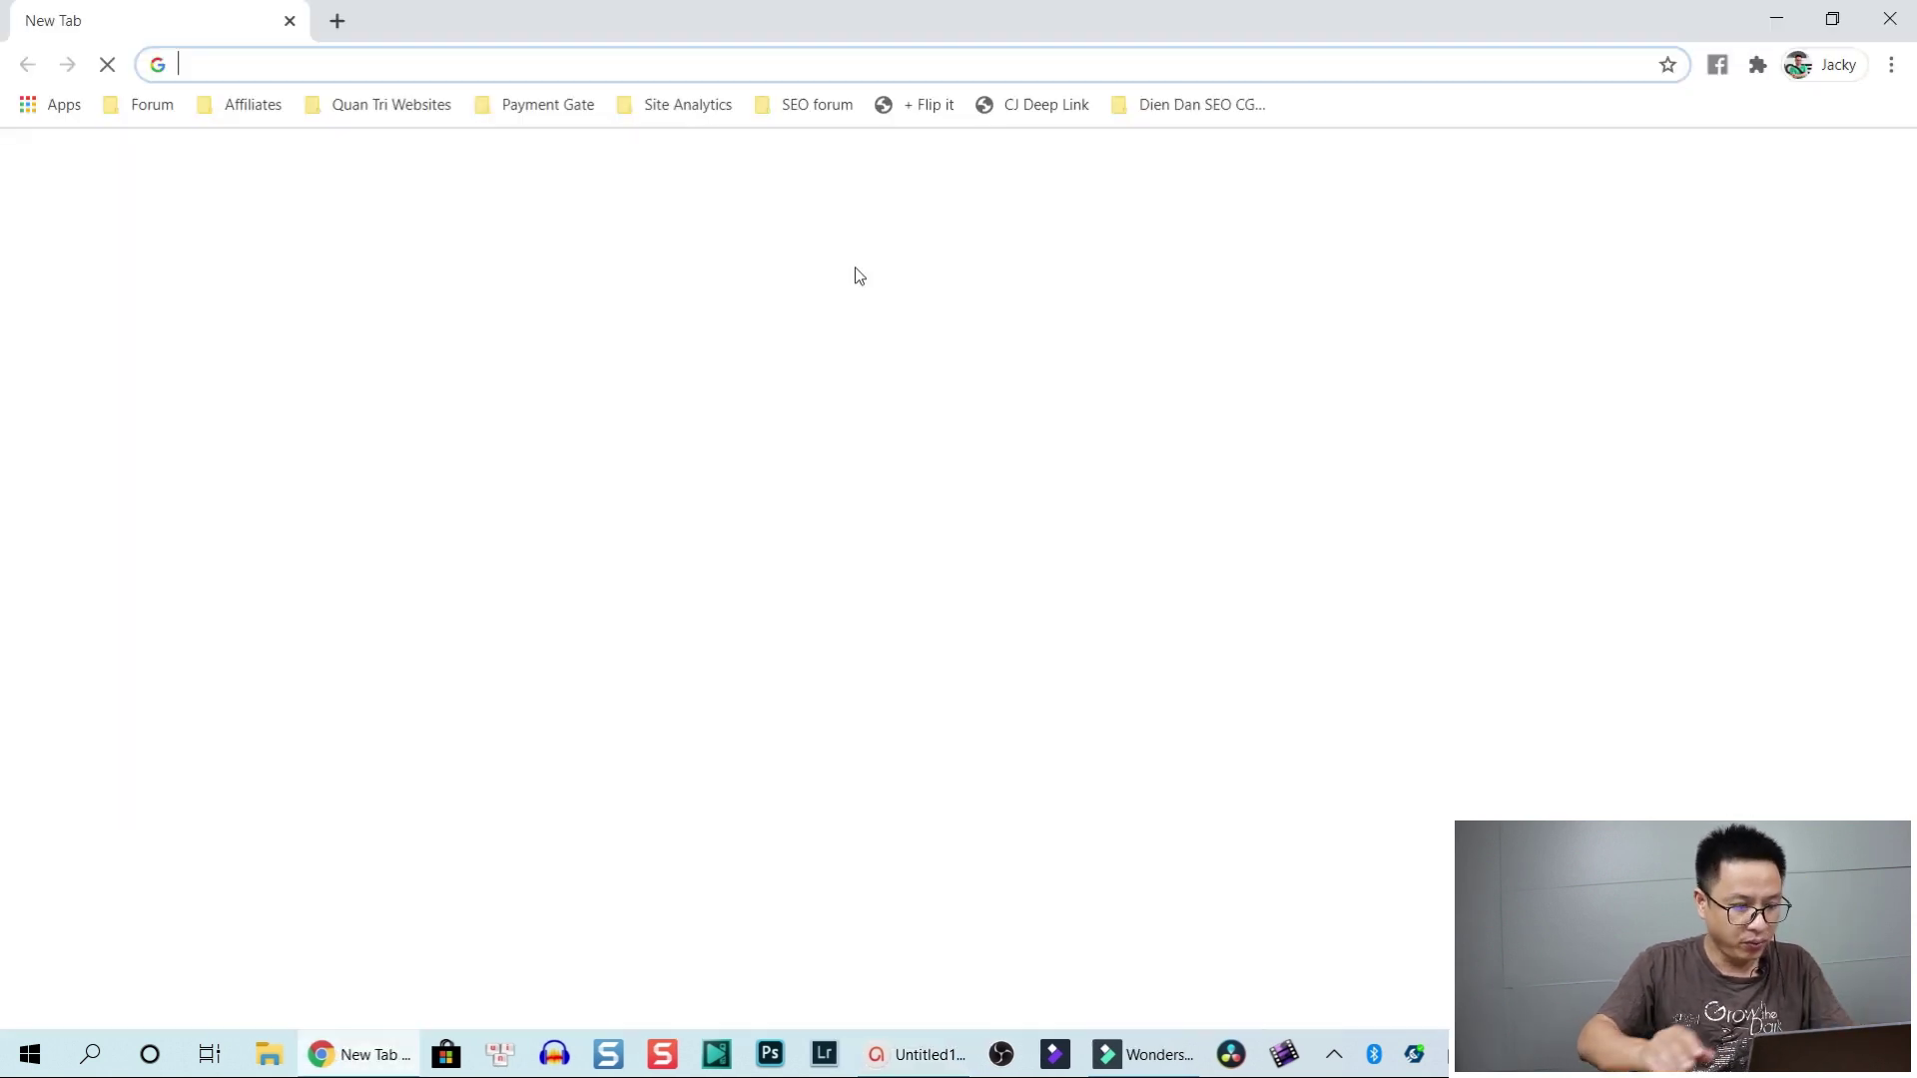
text(ama)
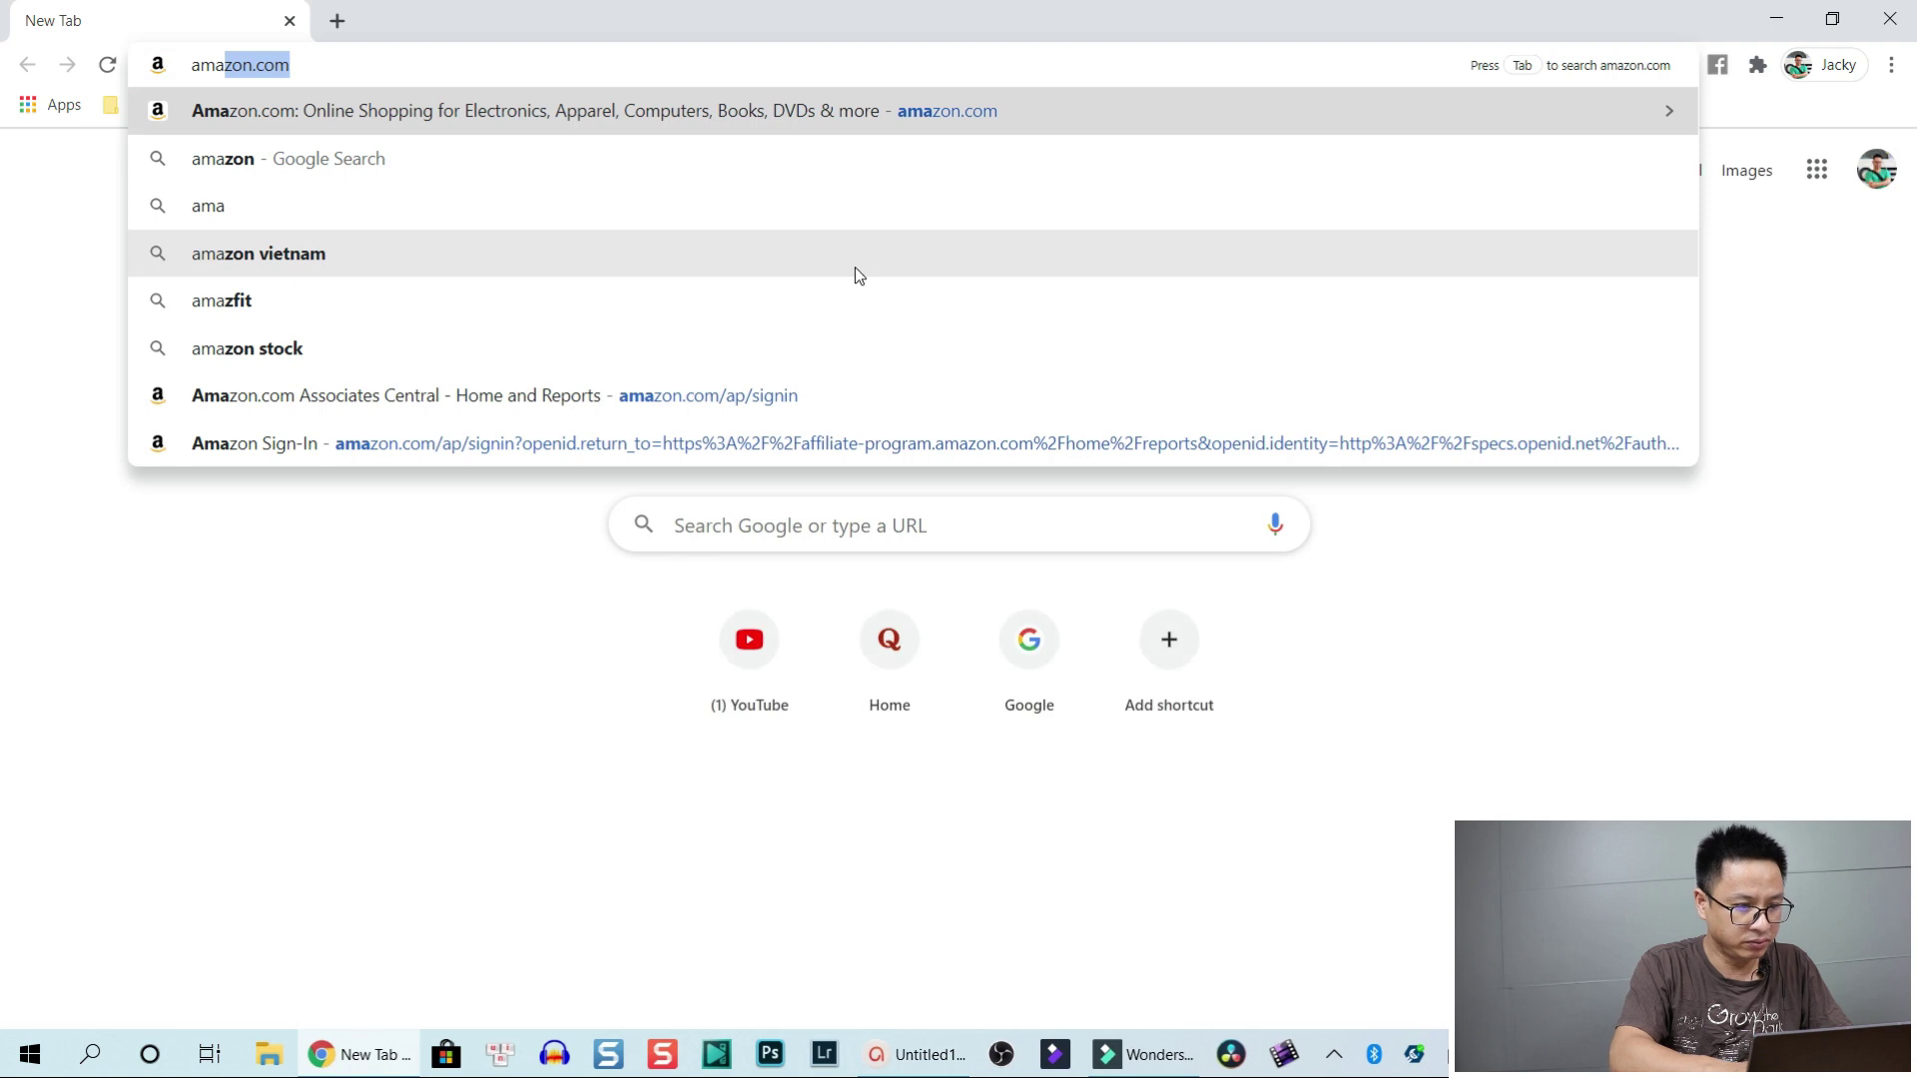
text(zon o)
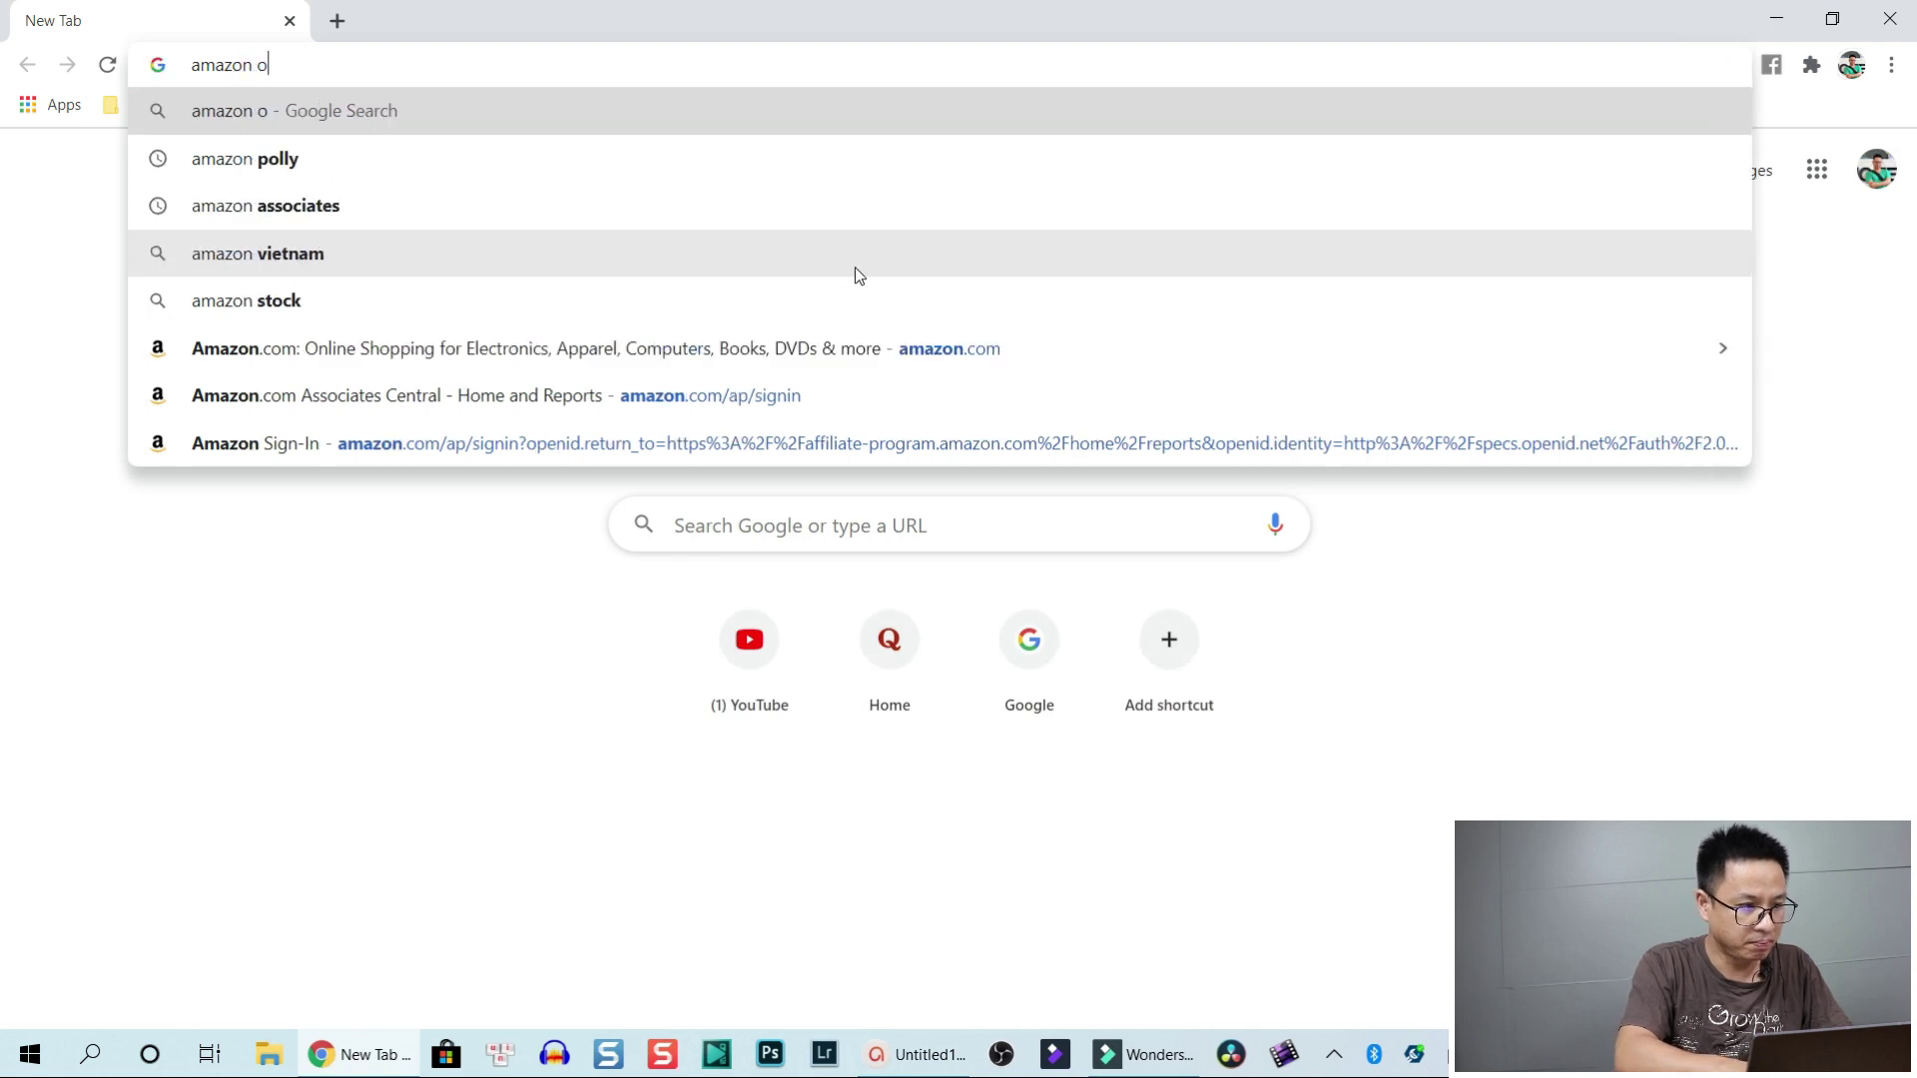
key(BackSpace)
text(polly)
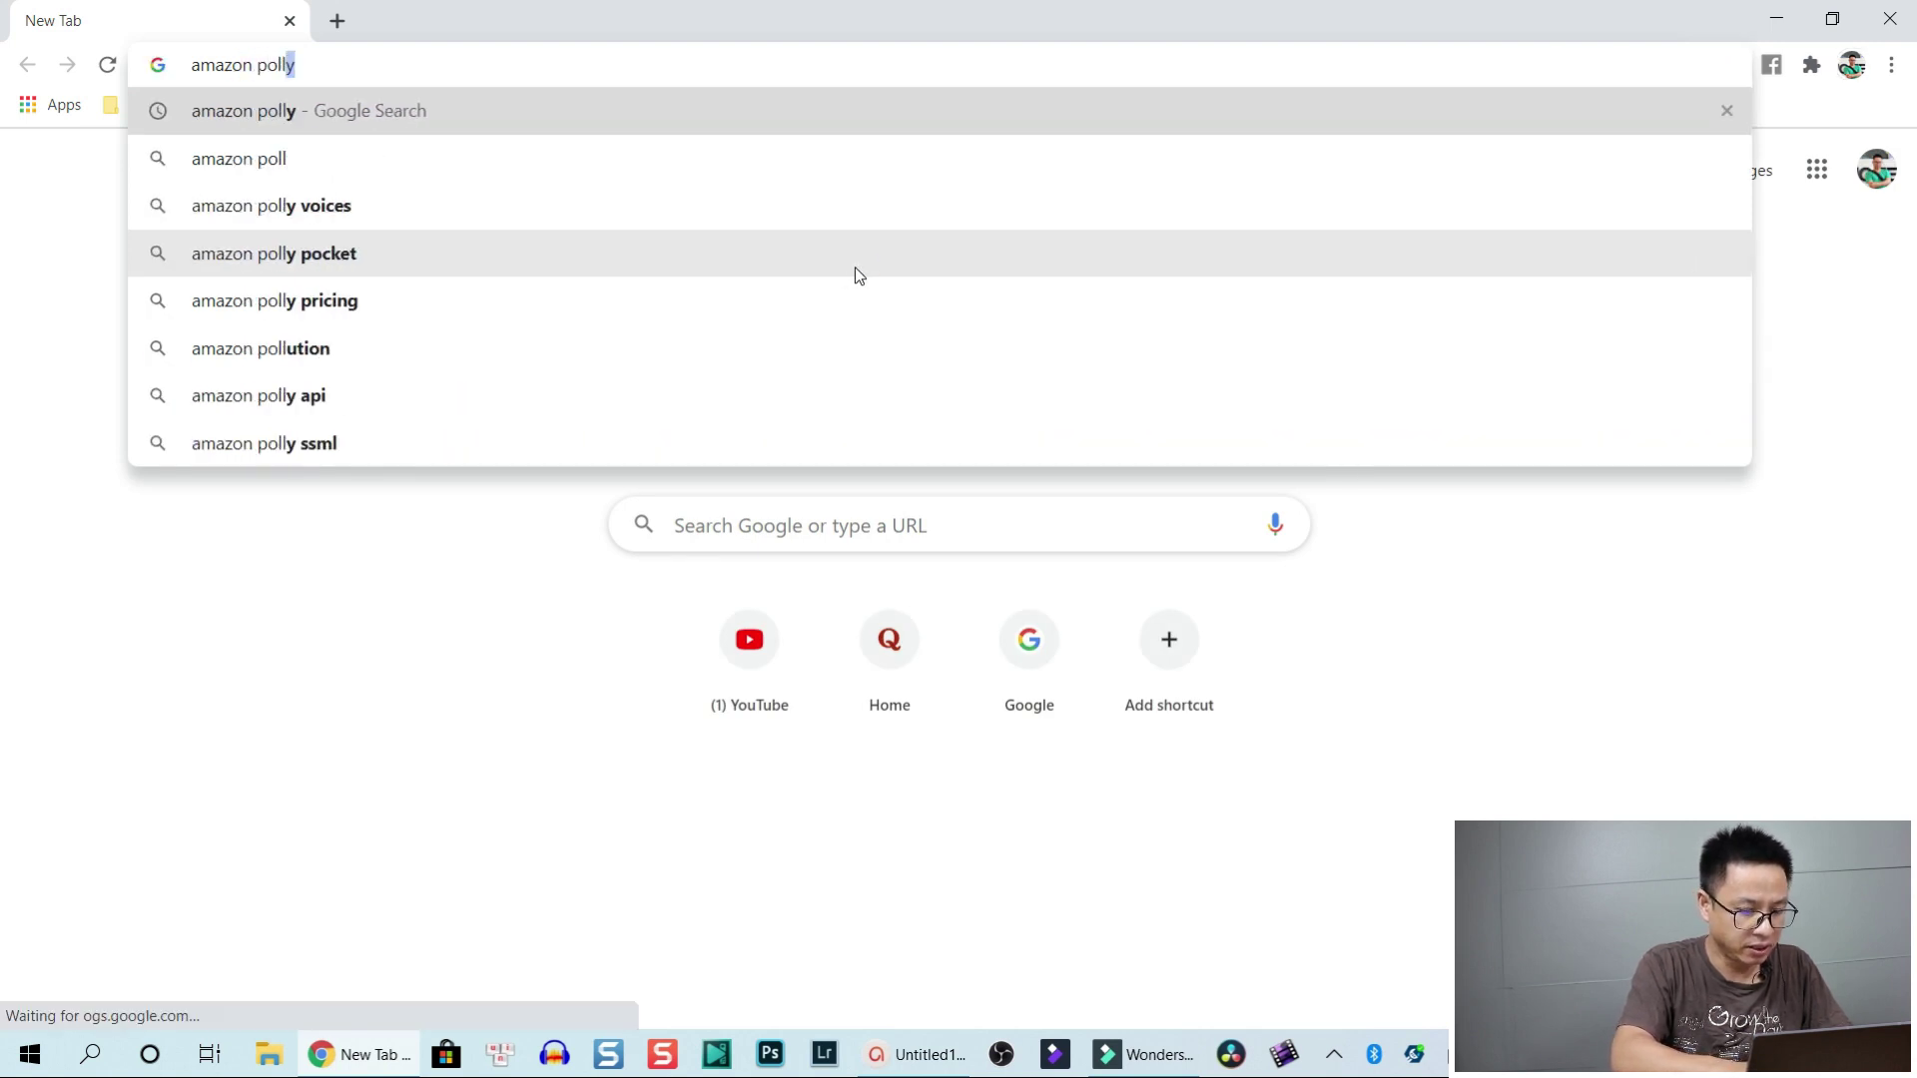
key(Return)
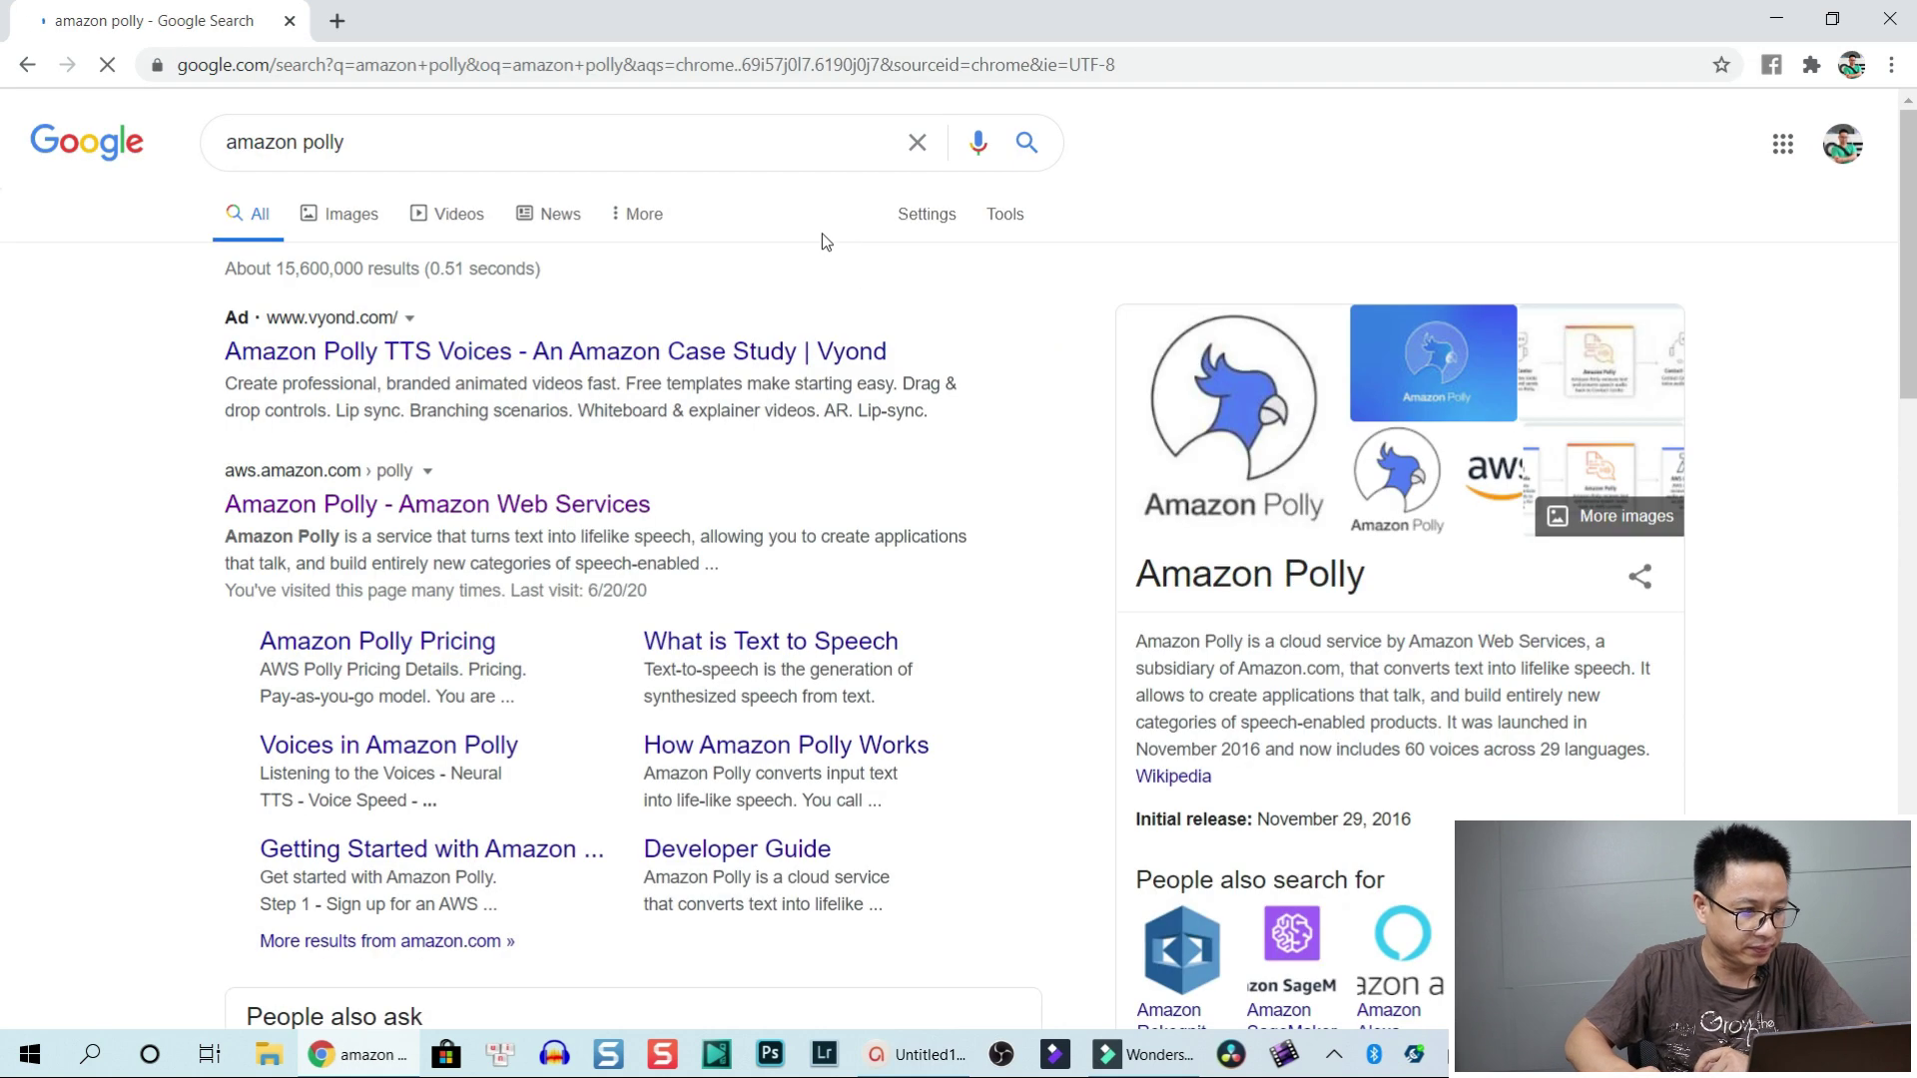
Open the Amazon Polly site from the search results, sign in to the AWS console and launch the Amazon Polly service
click(419, 502)
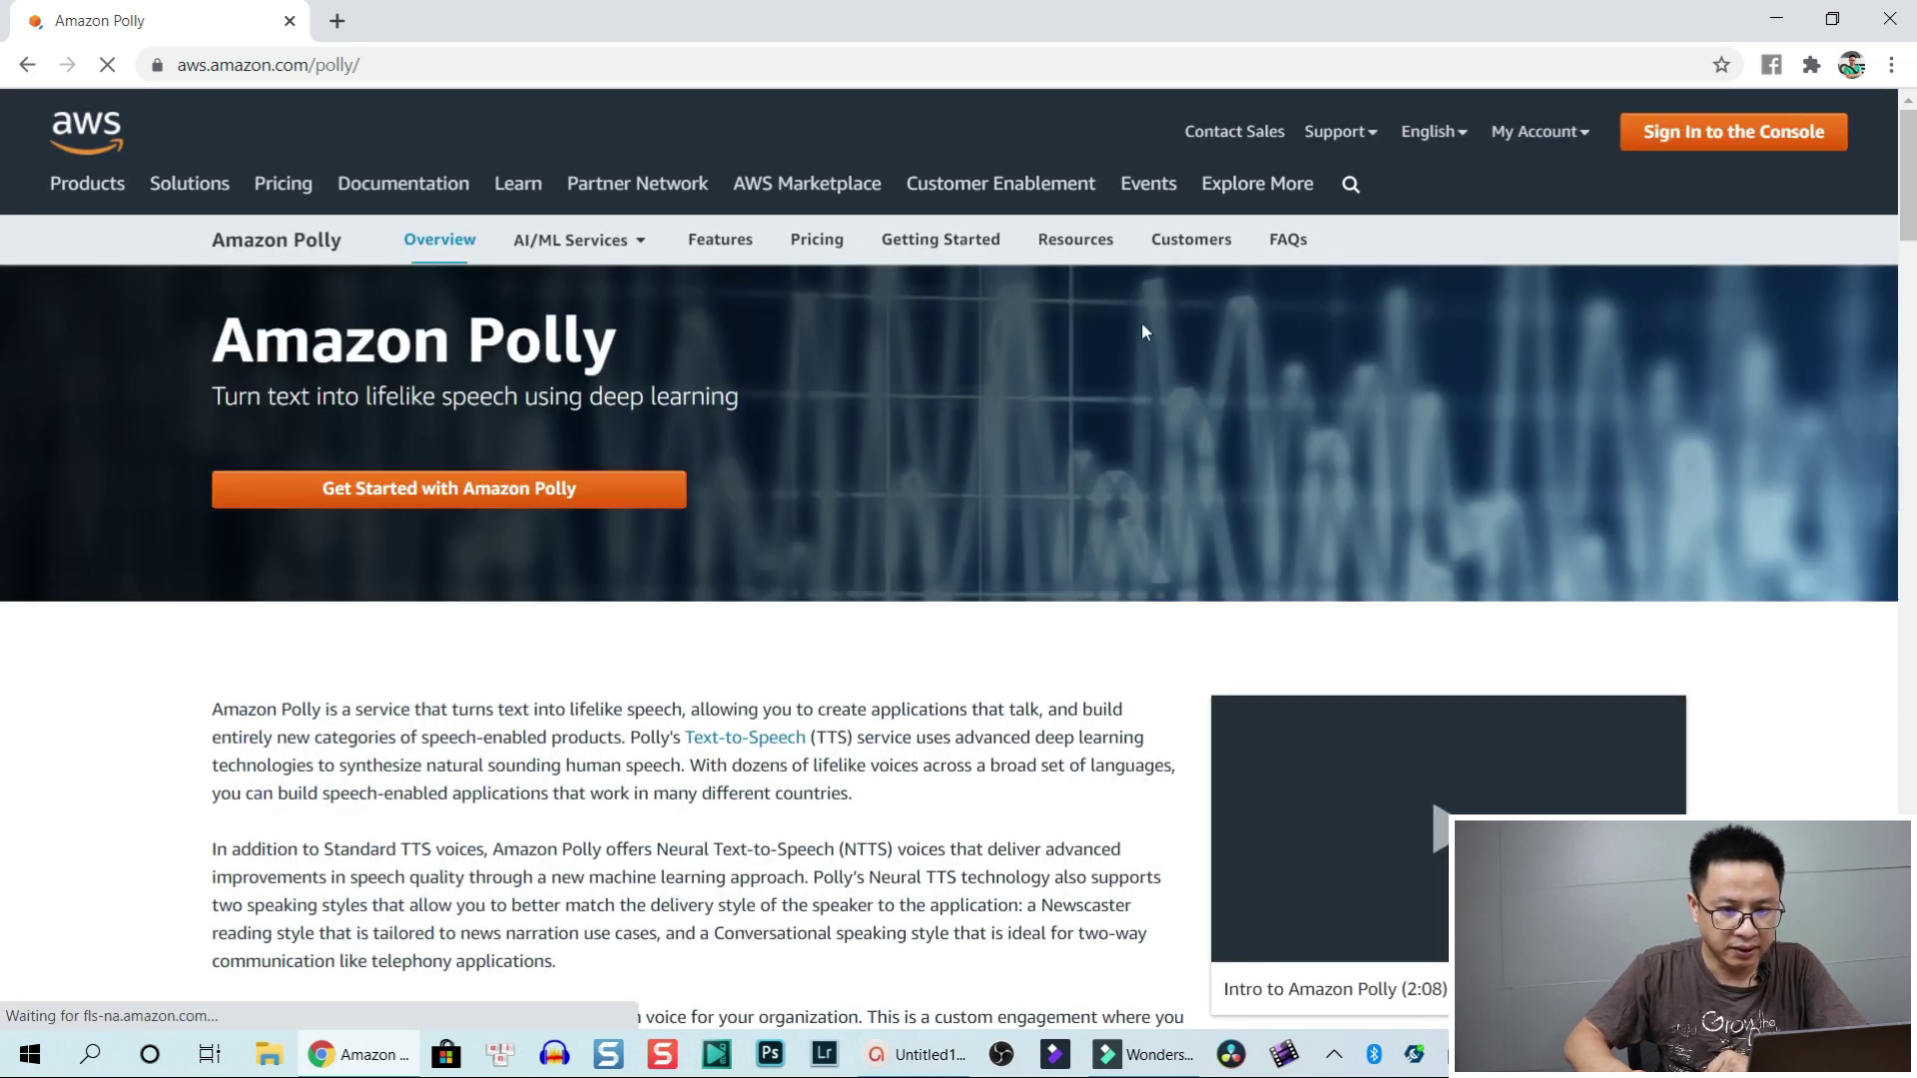
click(1715, 140)
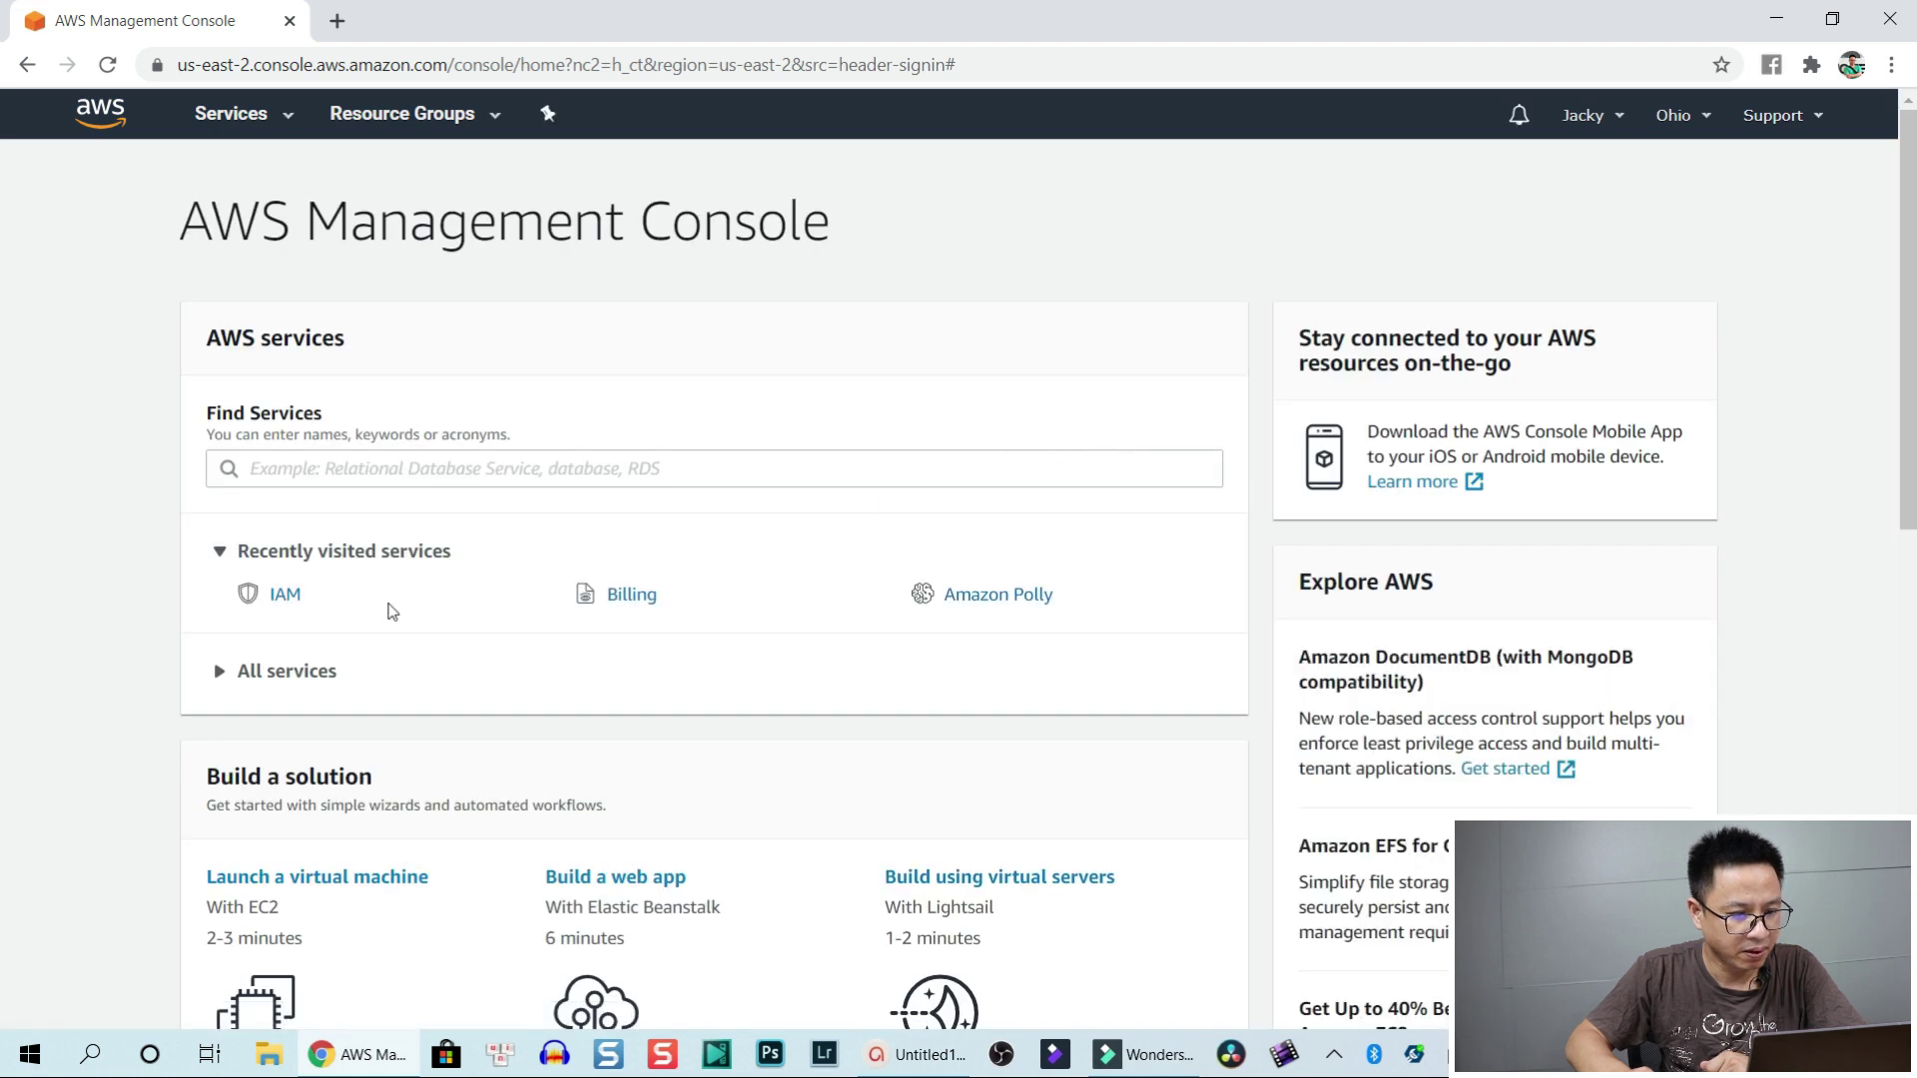
click(1004, 604)
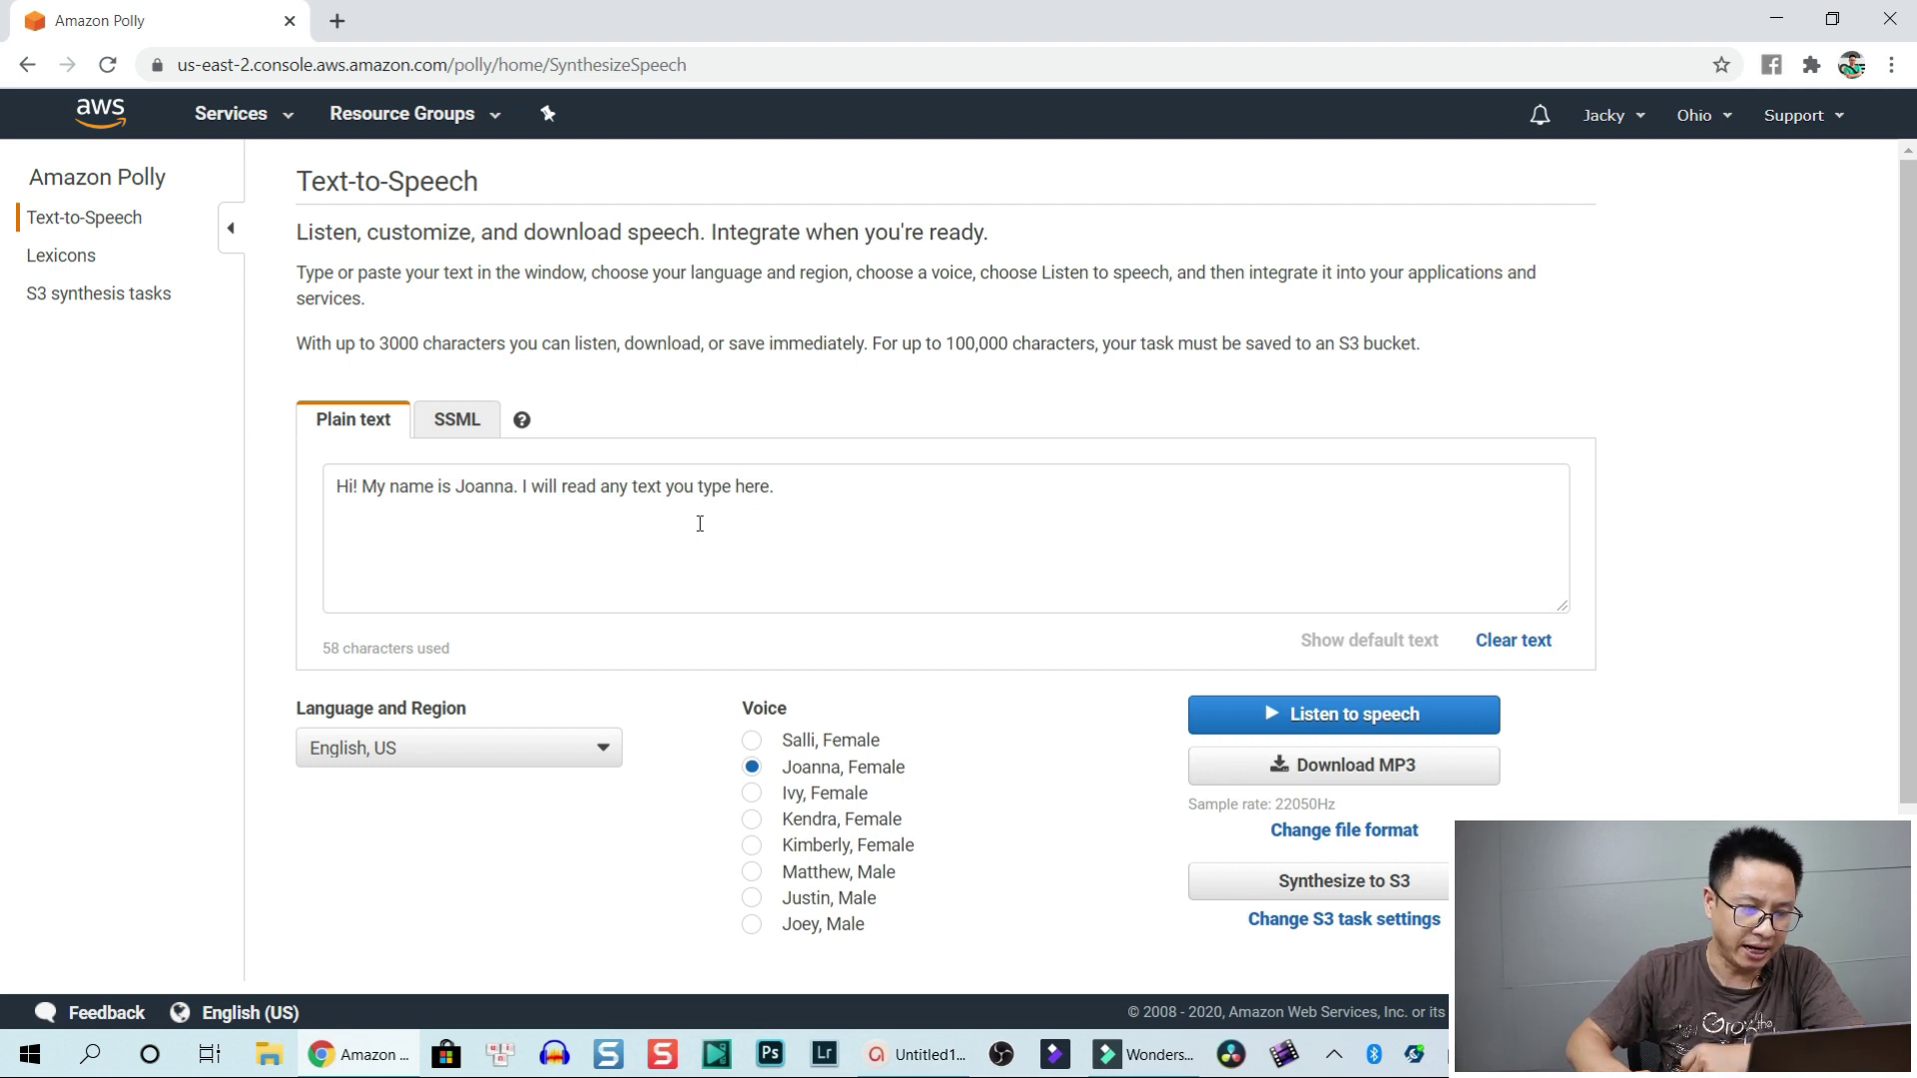
Choose the Matthew, Male voice for the sample text and download the speech as an MP3
click(698, 523)
key(ctrl+a)
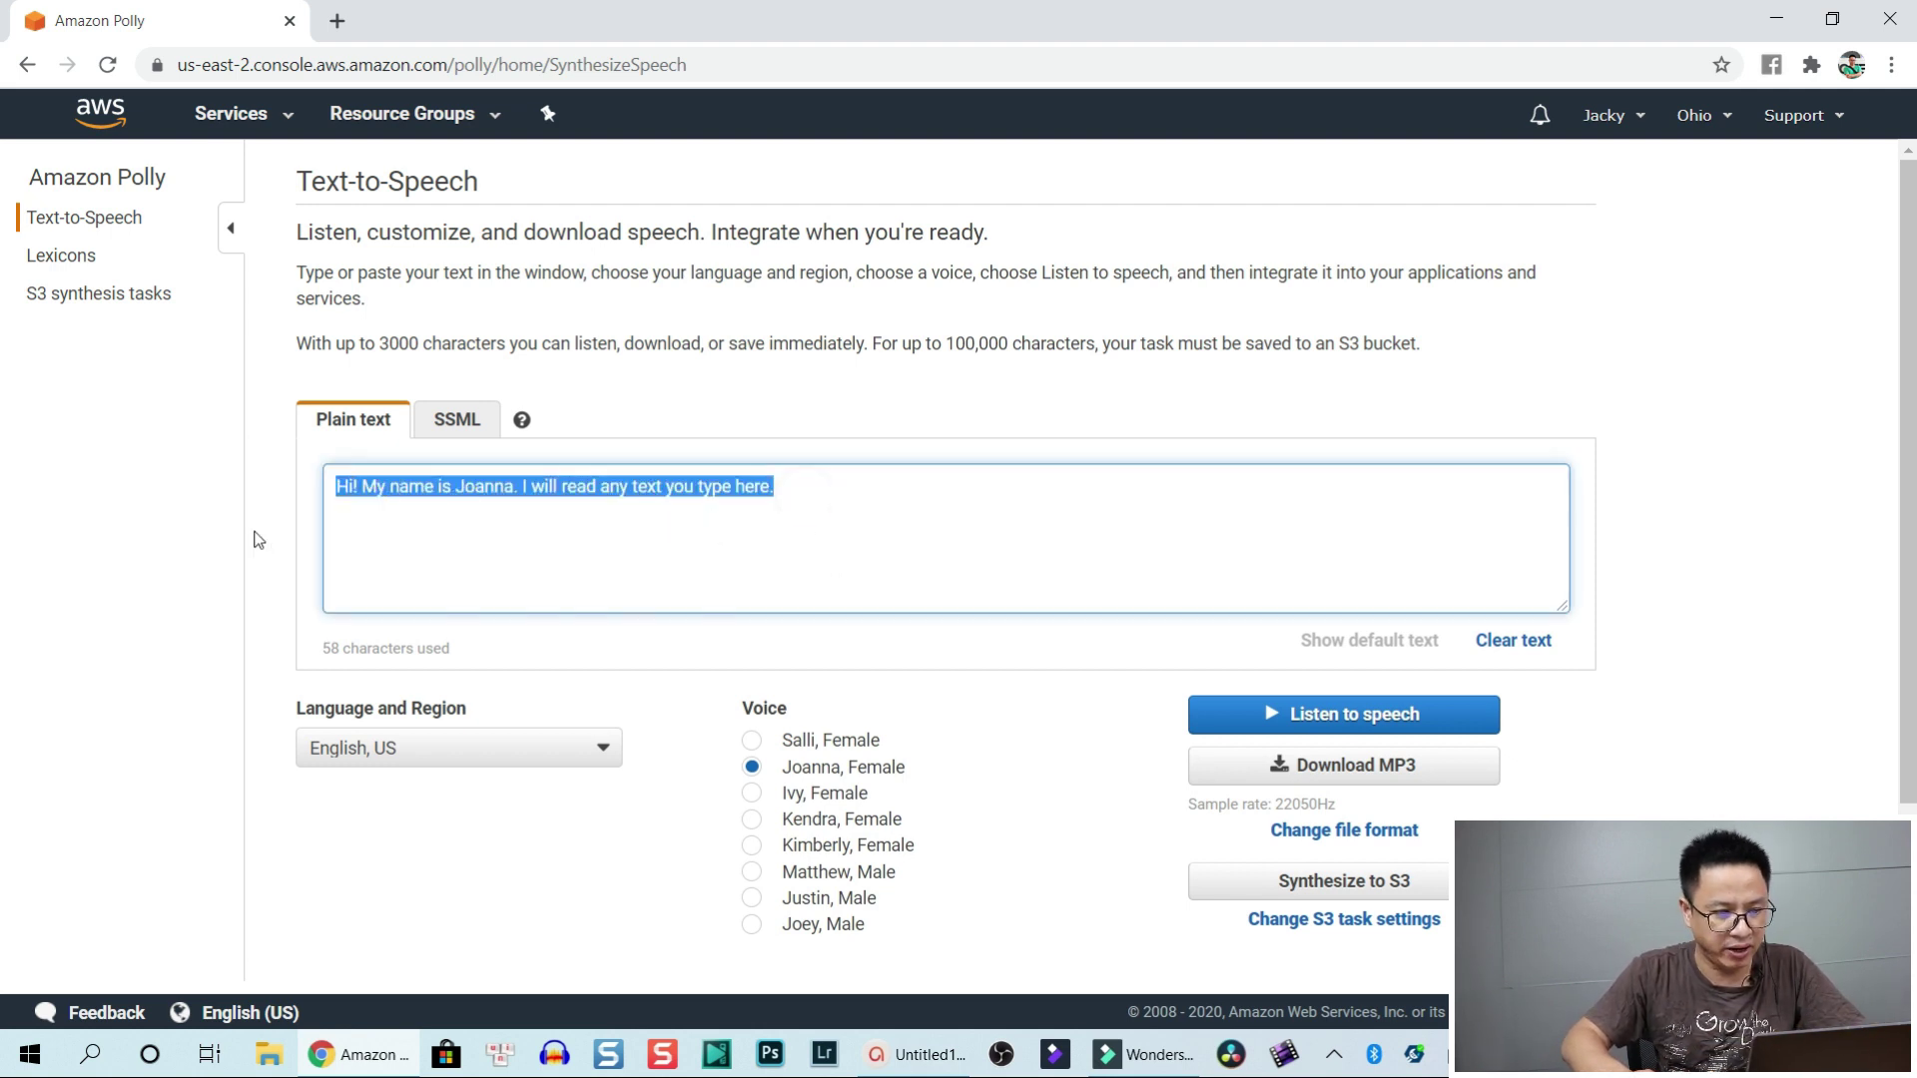
click(751, 873)
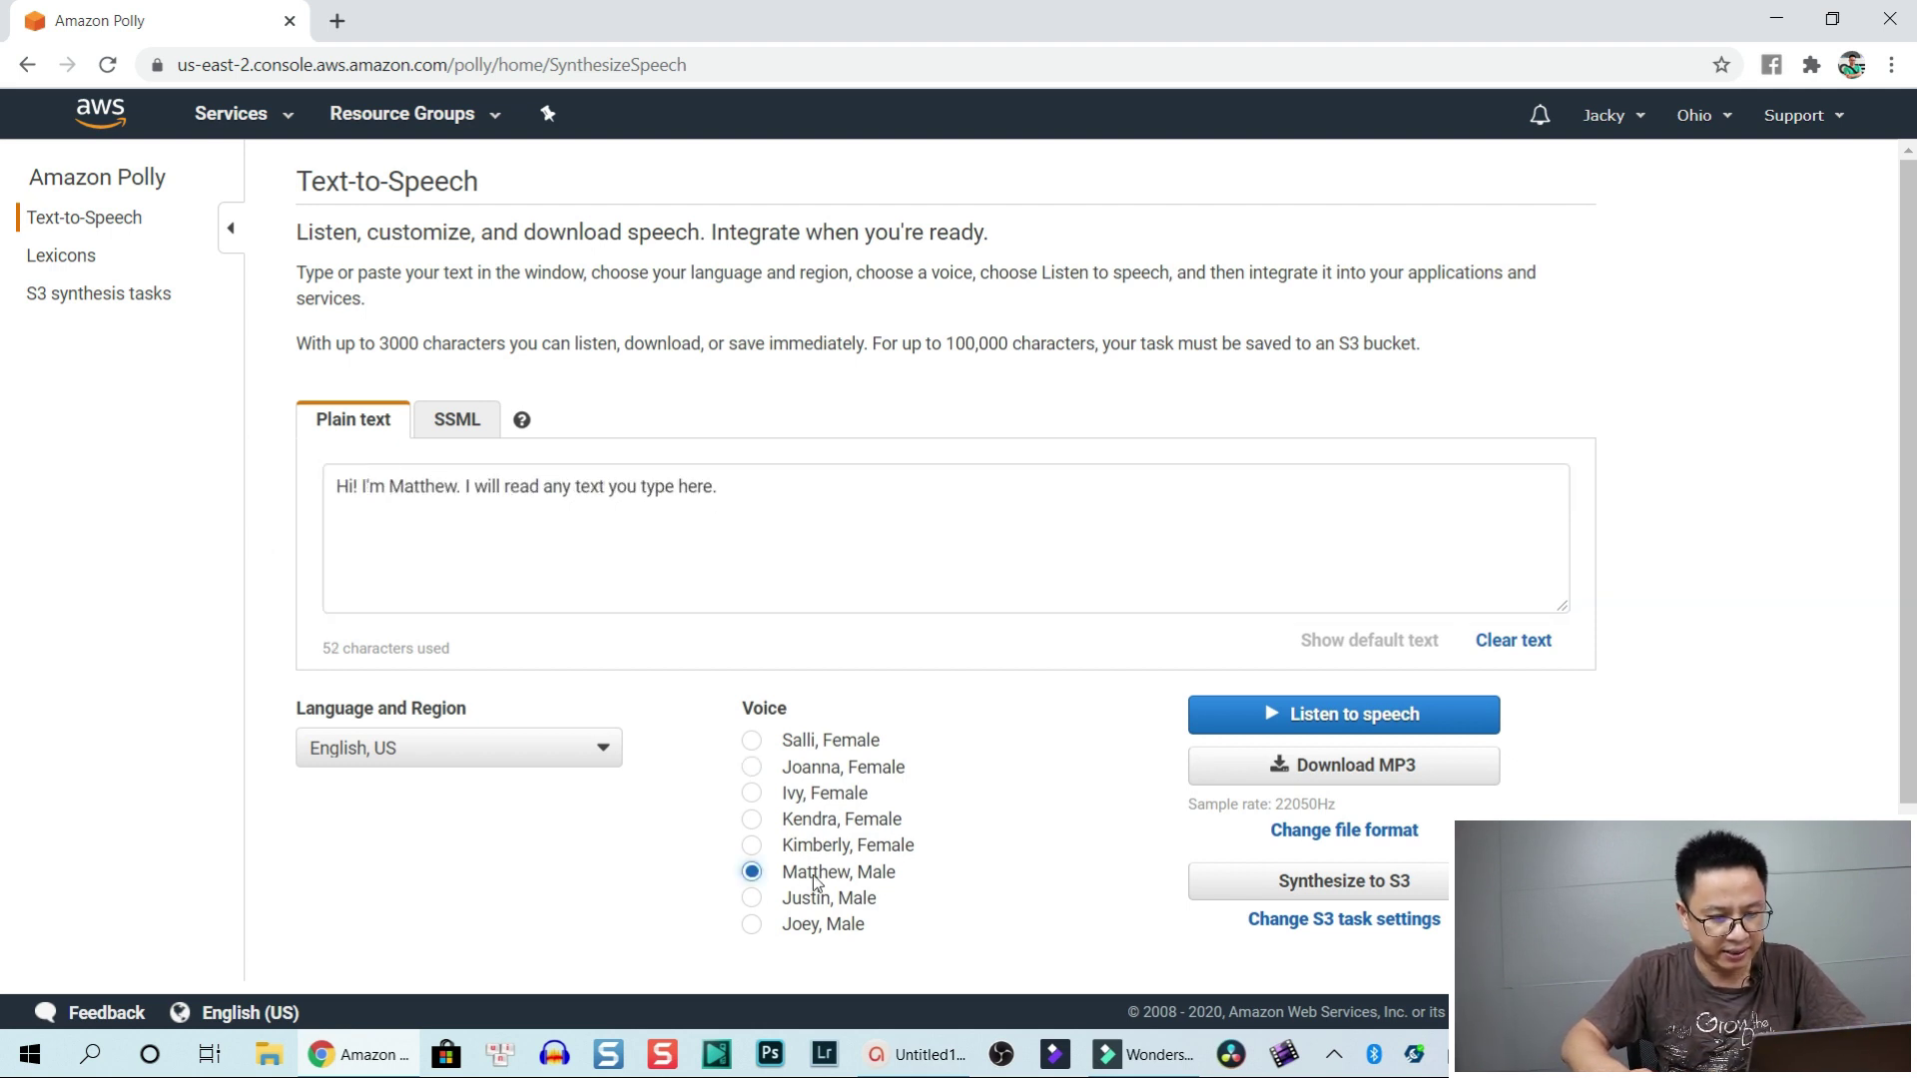
click(1339, 771)
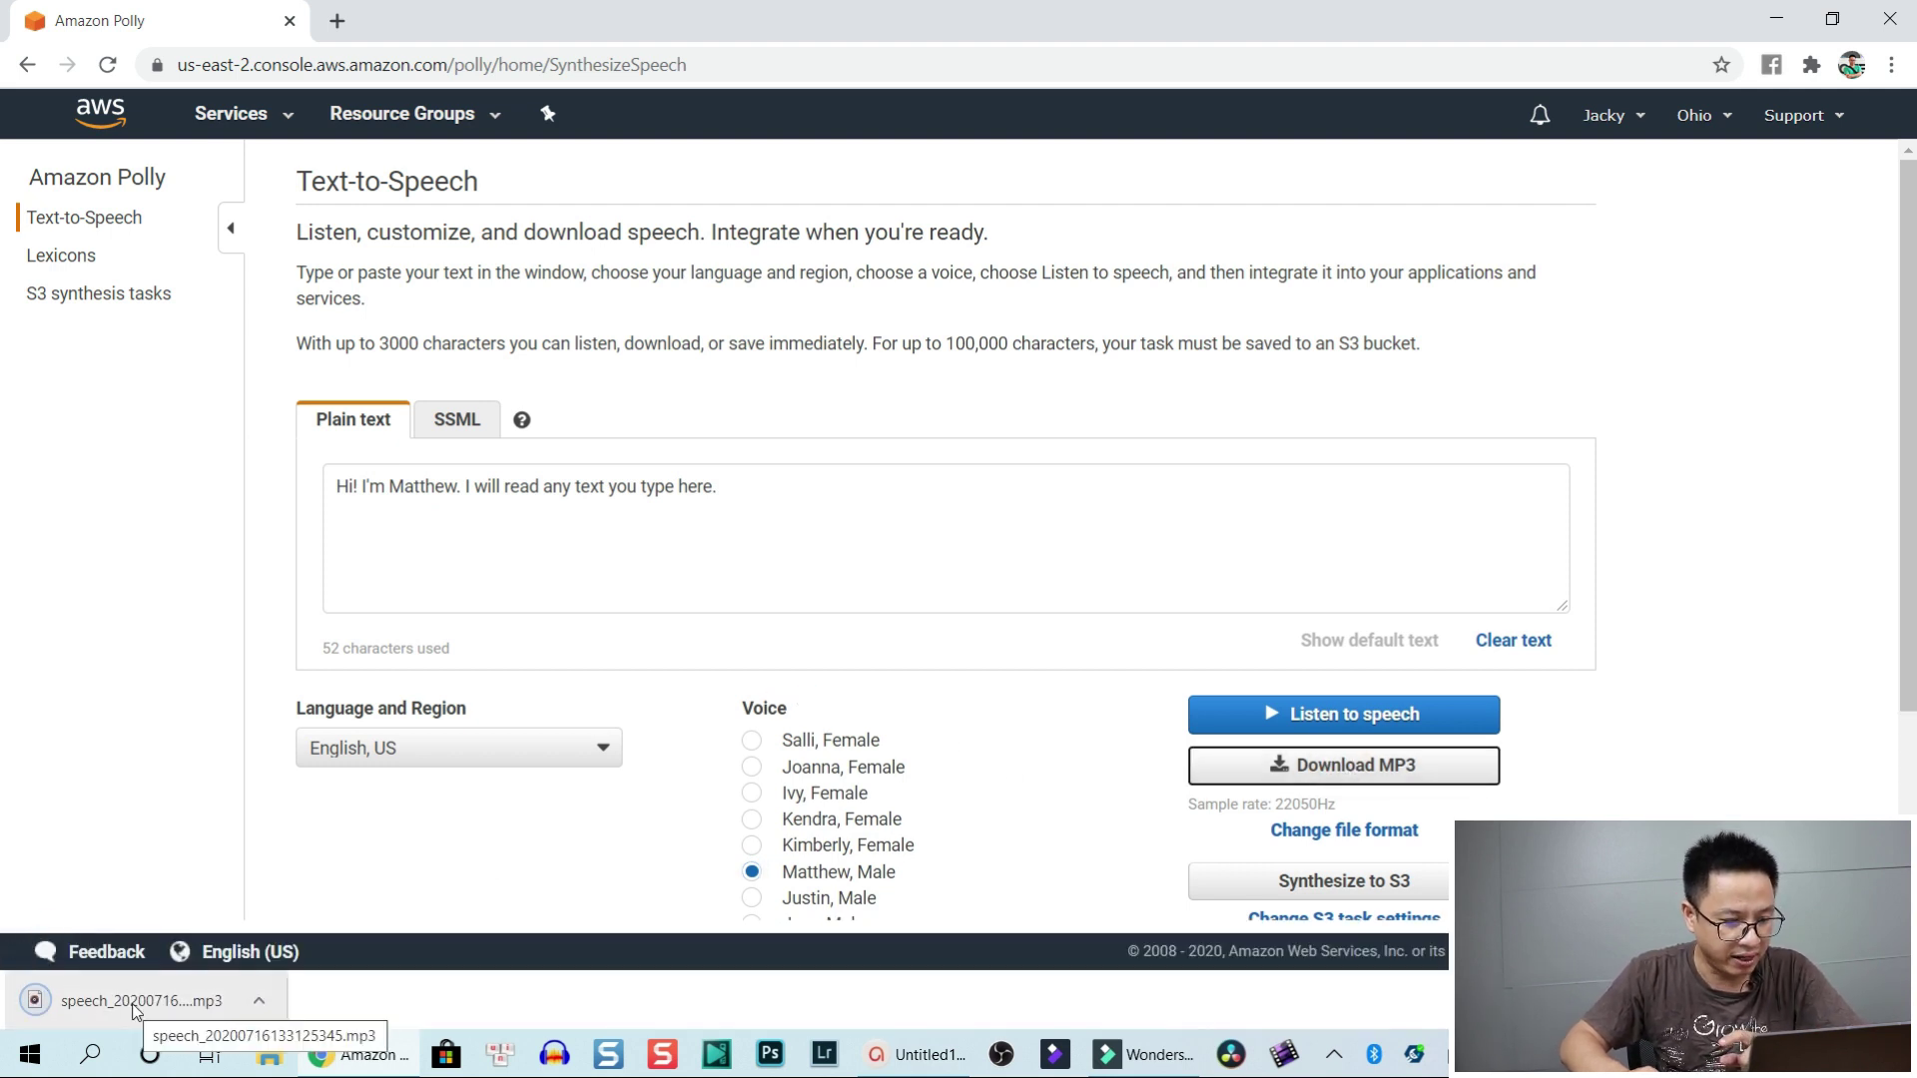
Bring the downloaded speech MP3 from Chrome into the open ActivePresenter slide as an audio object
drag(125, 1003, 421, 514)
drag(407, 810, 330, 781)
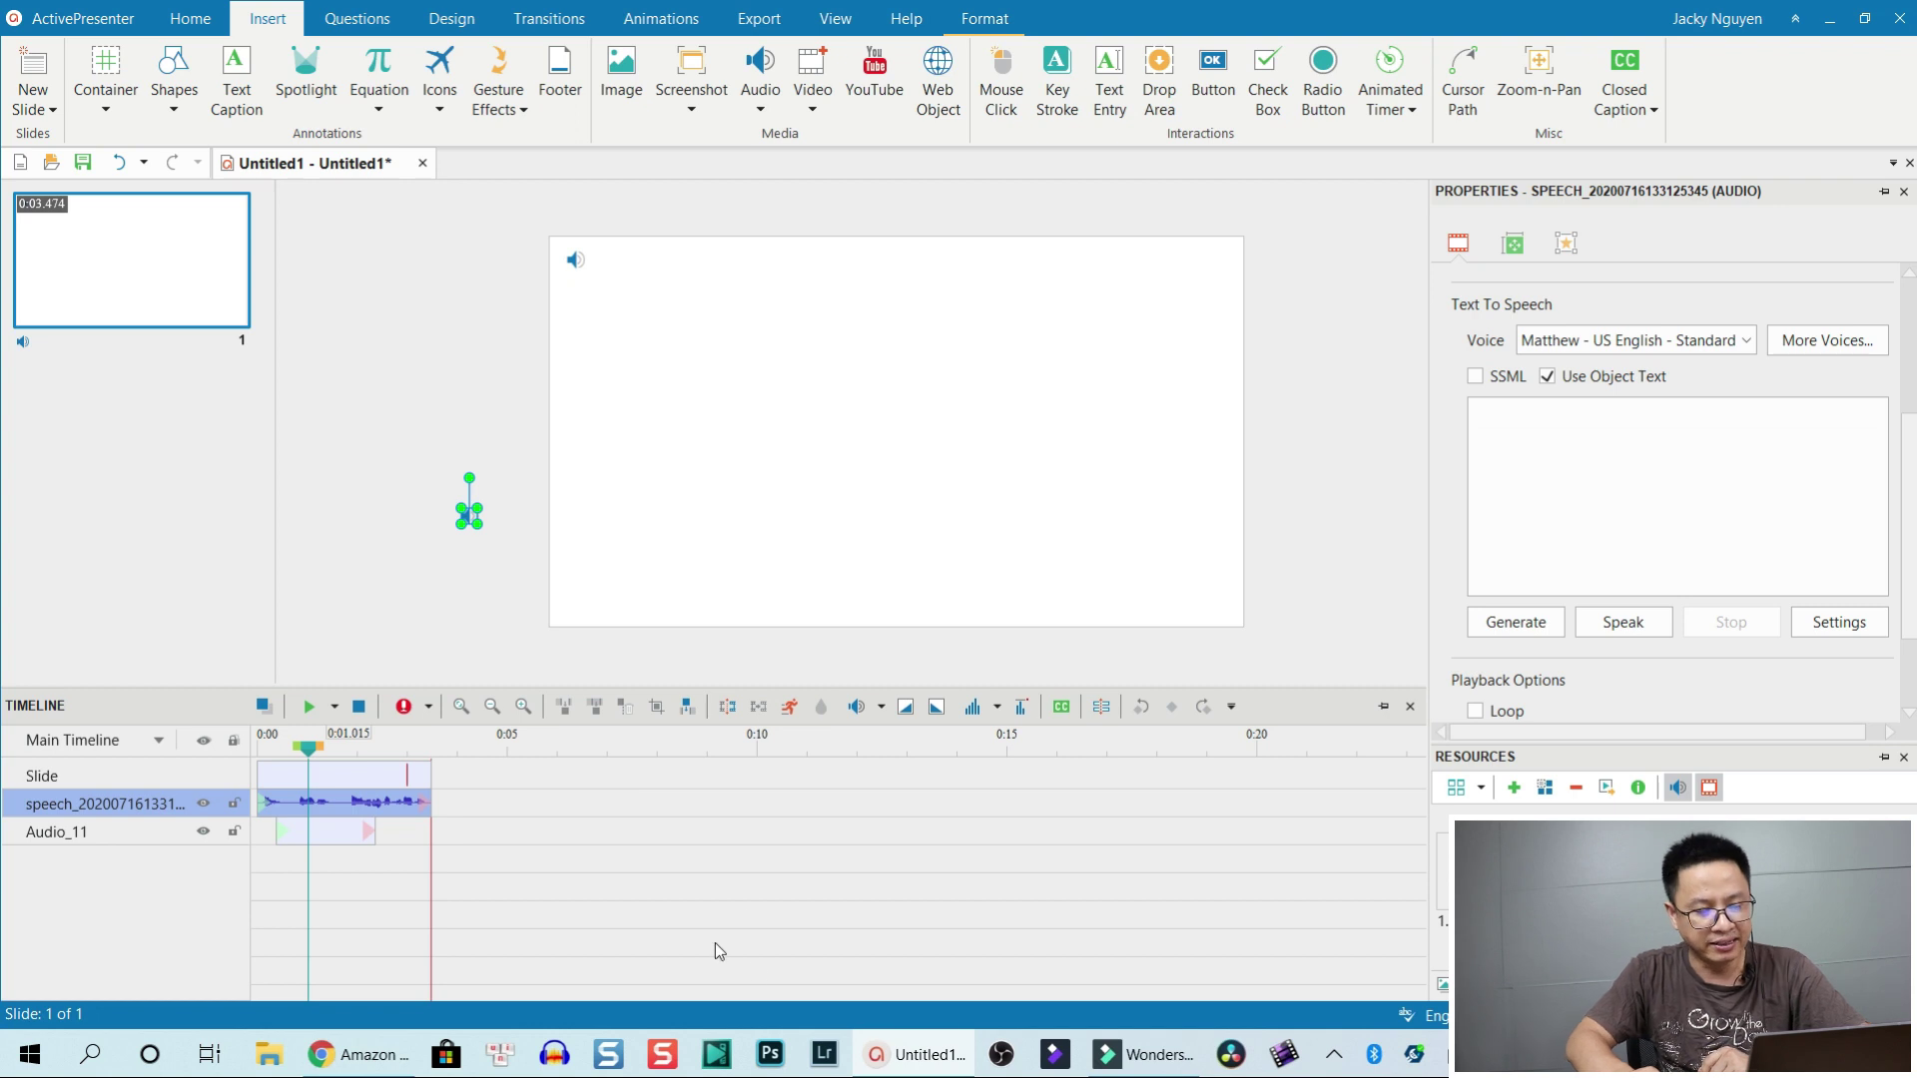
click(871, 1053)
click(883, 1054)
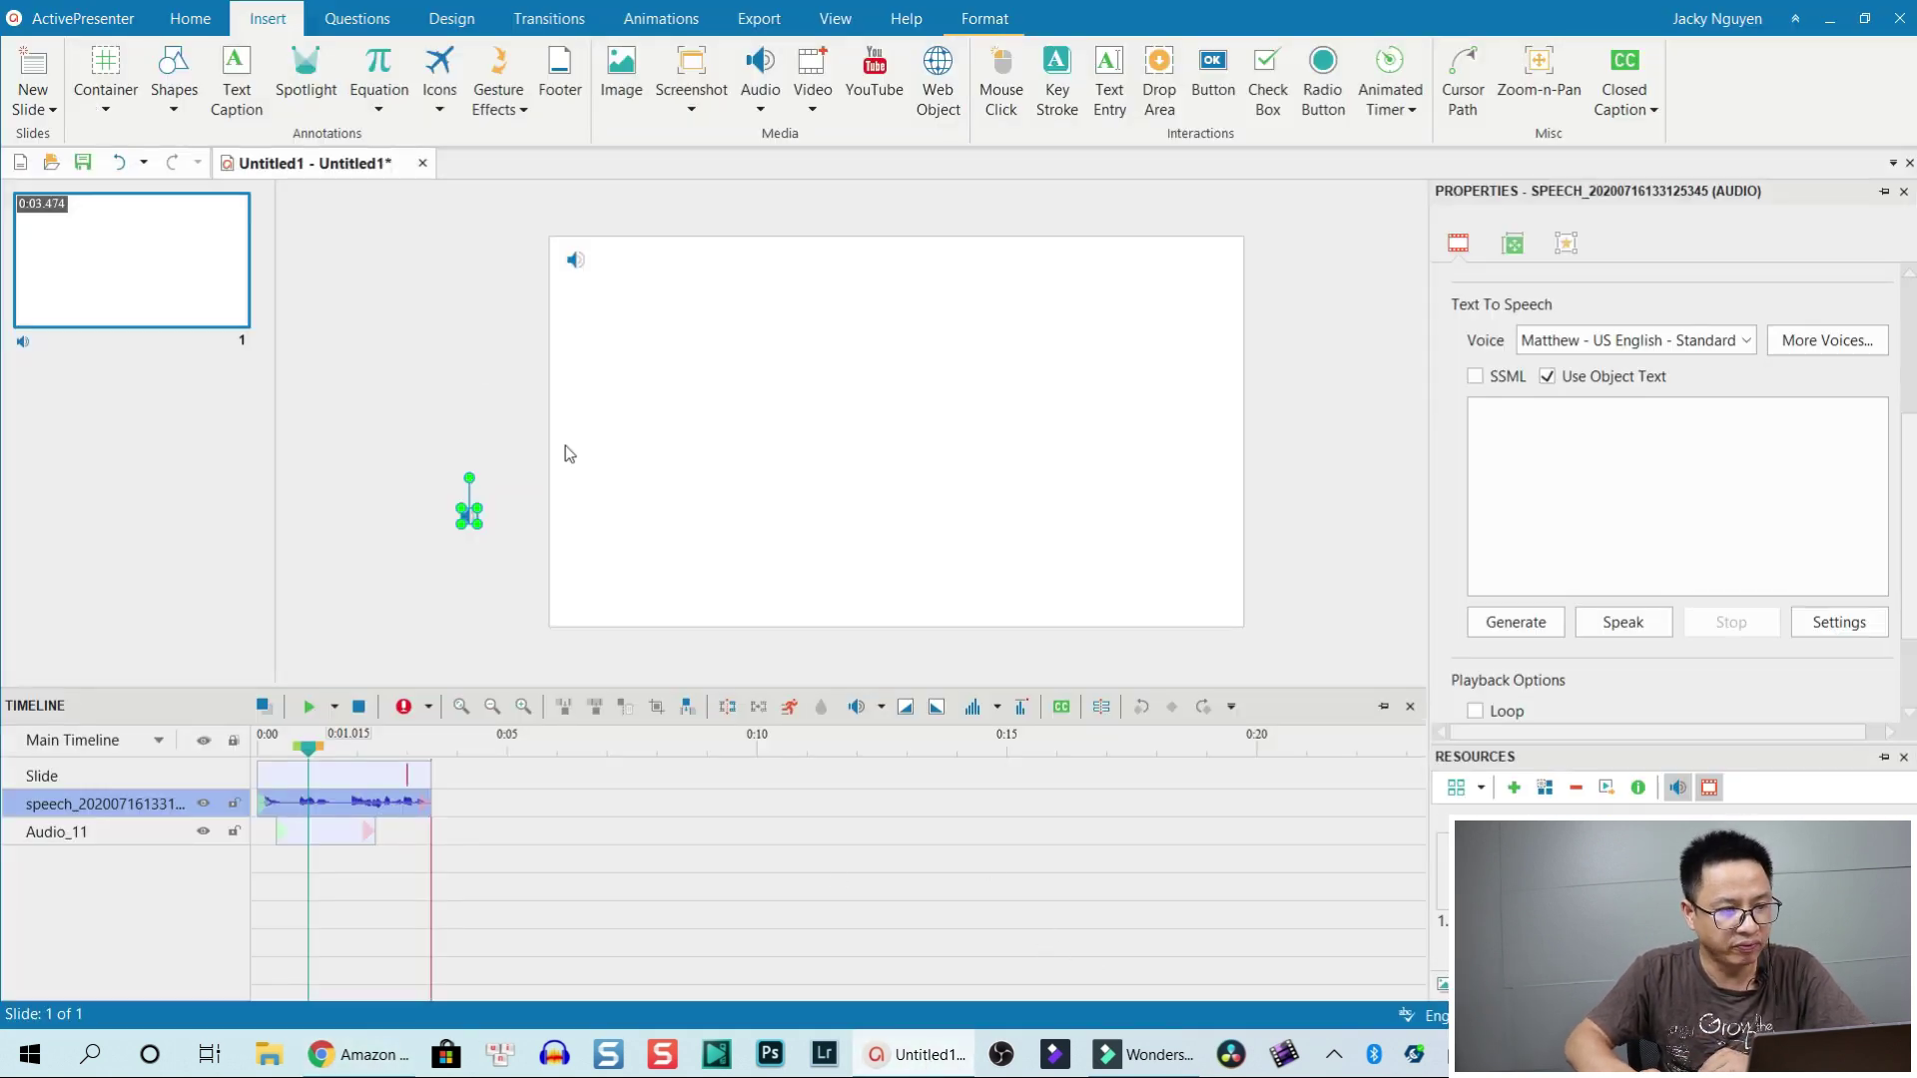
Insert a new empty audio object on the slide
click(256, 28)
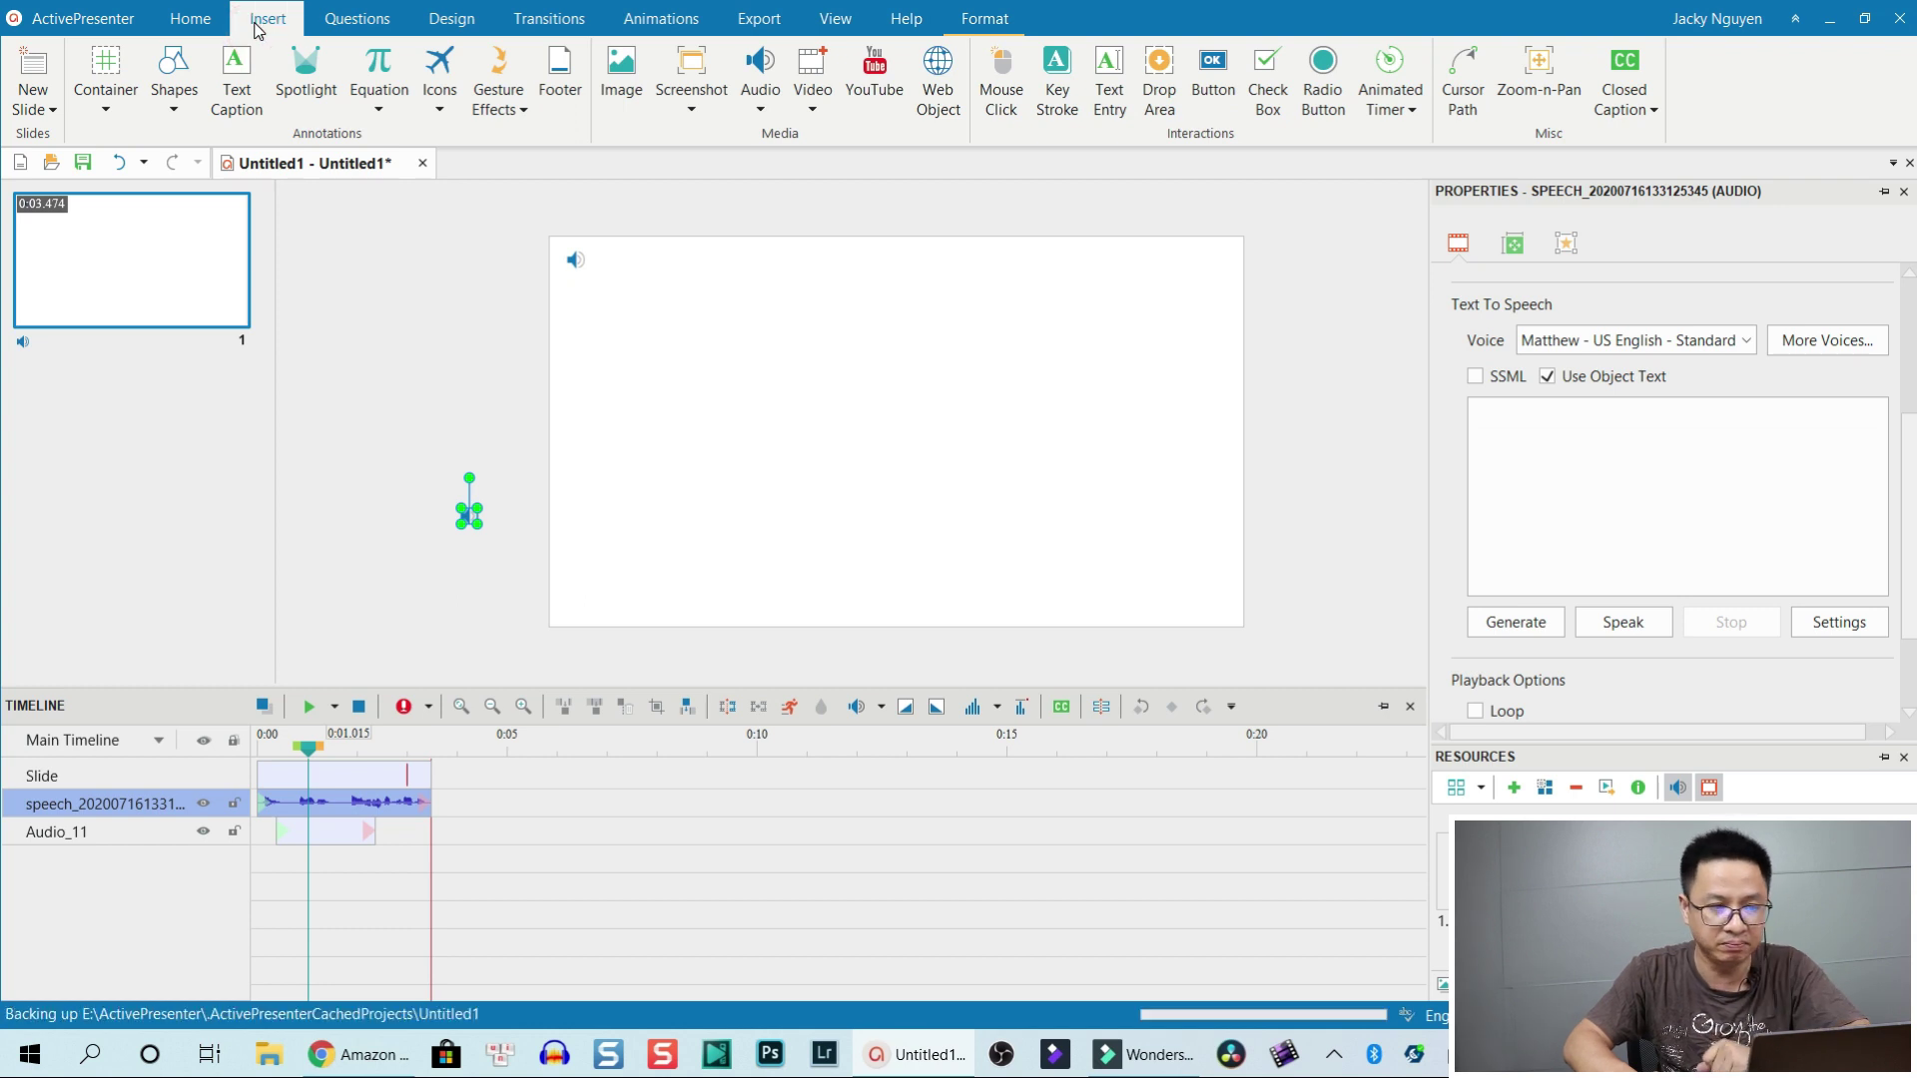
click(764, 105)
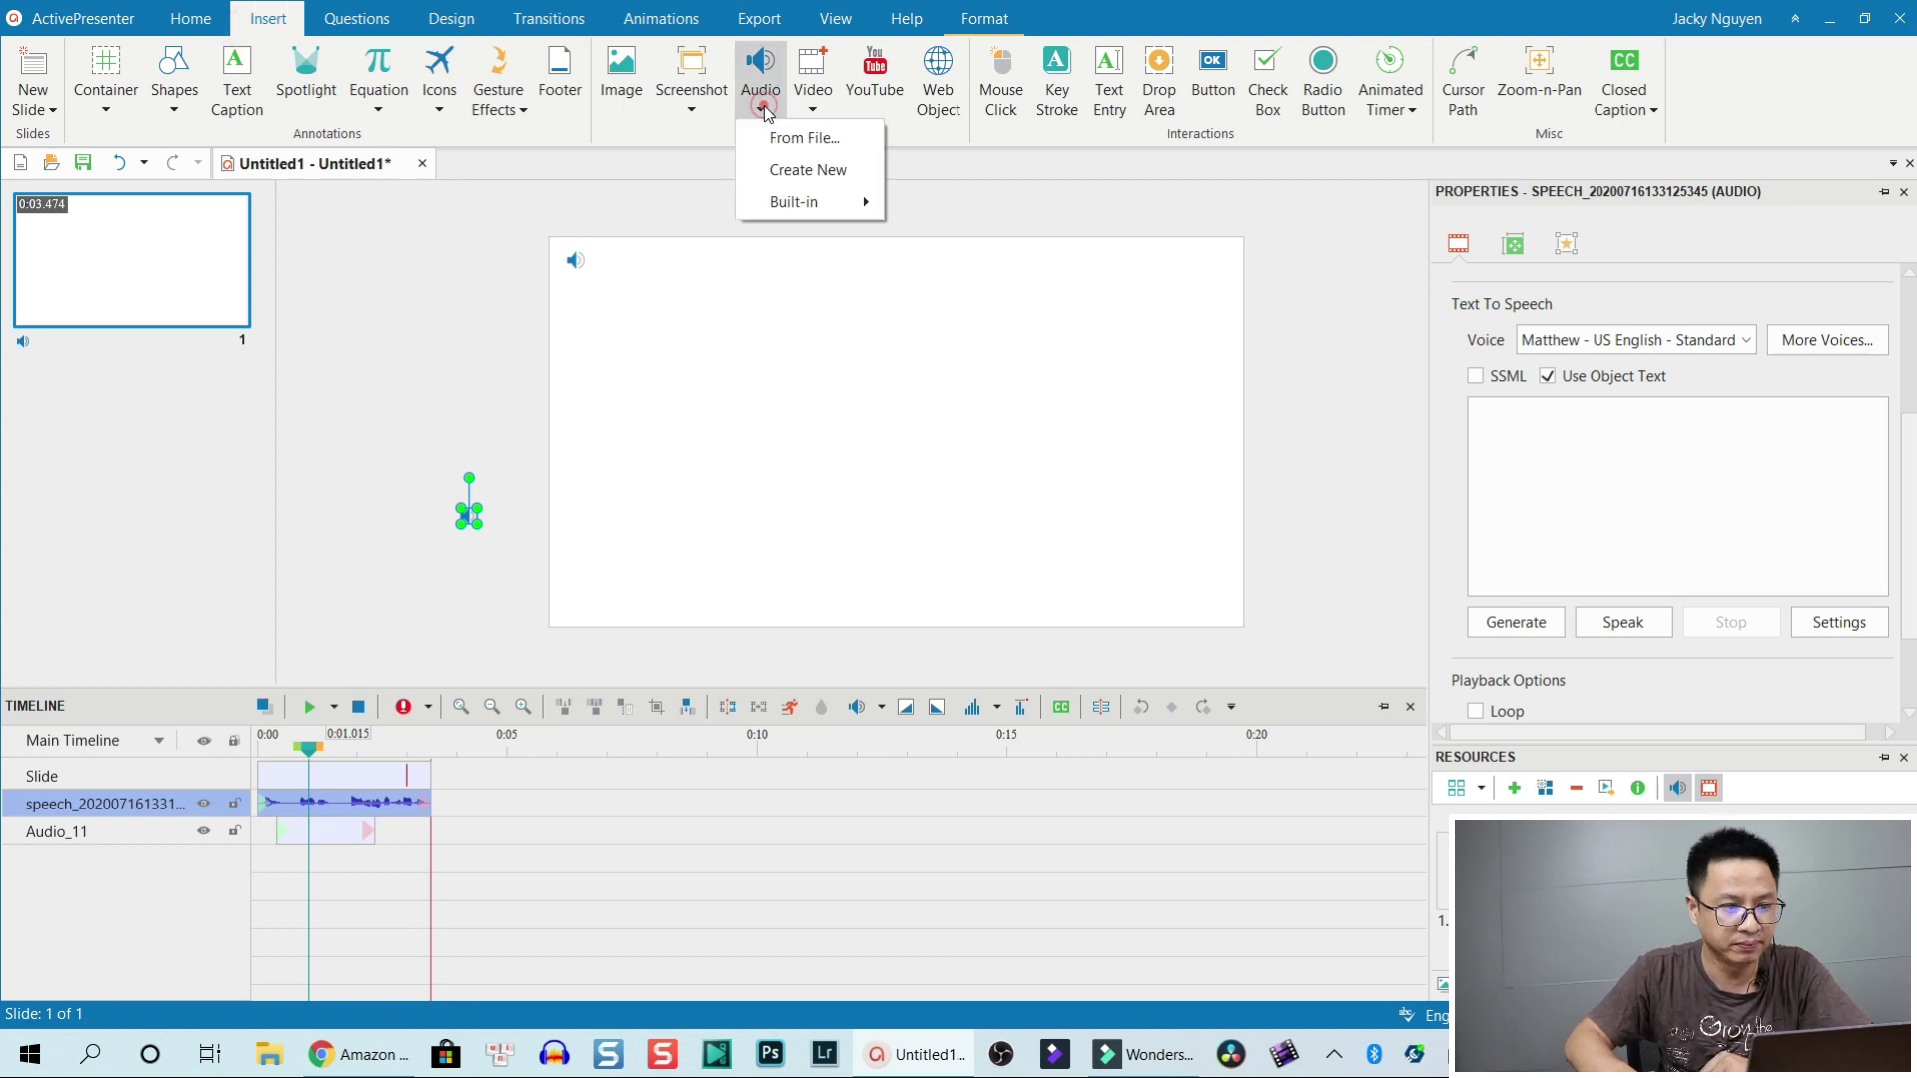
click(799, 169)
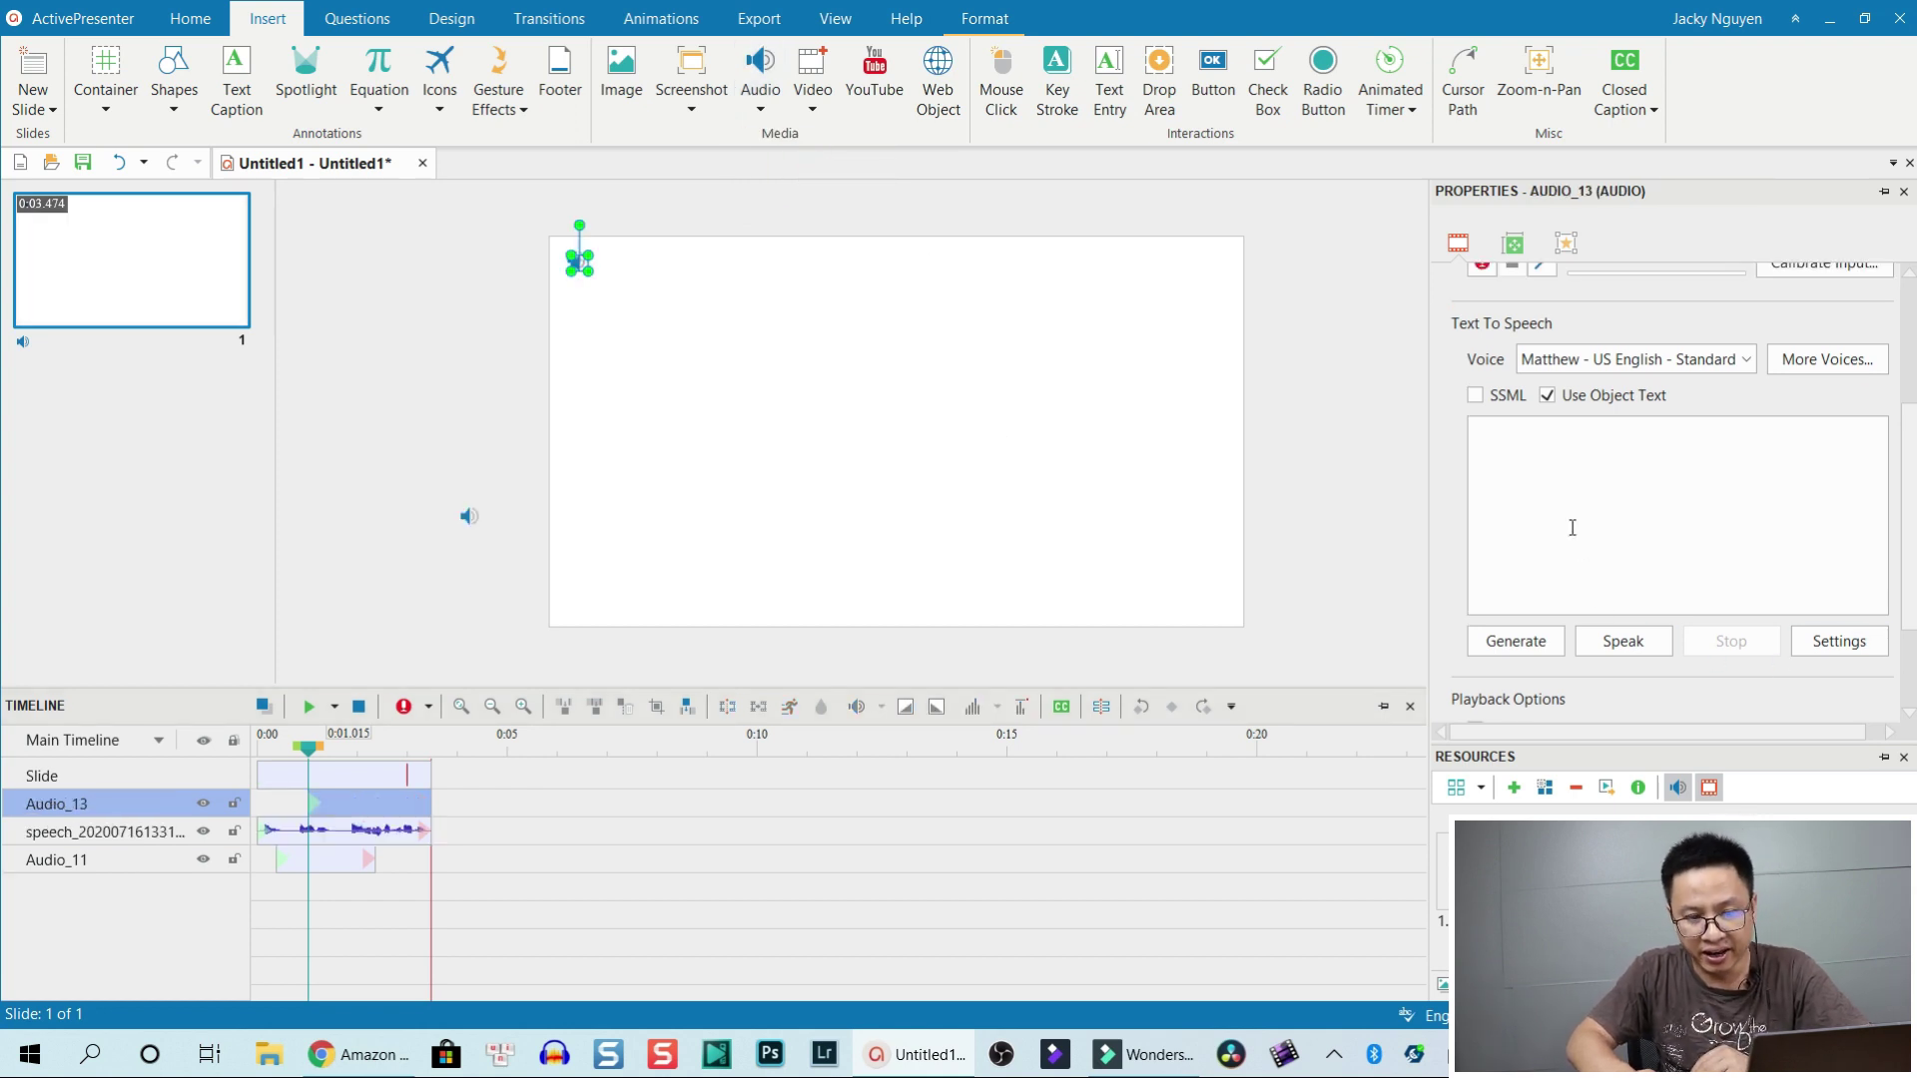
Open the cloud voices list for the new audio object and bring up its text-to-speech authentication settings
scroll(1694, 490, up, 1)
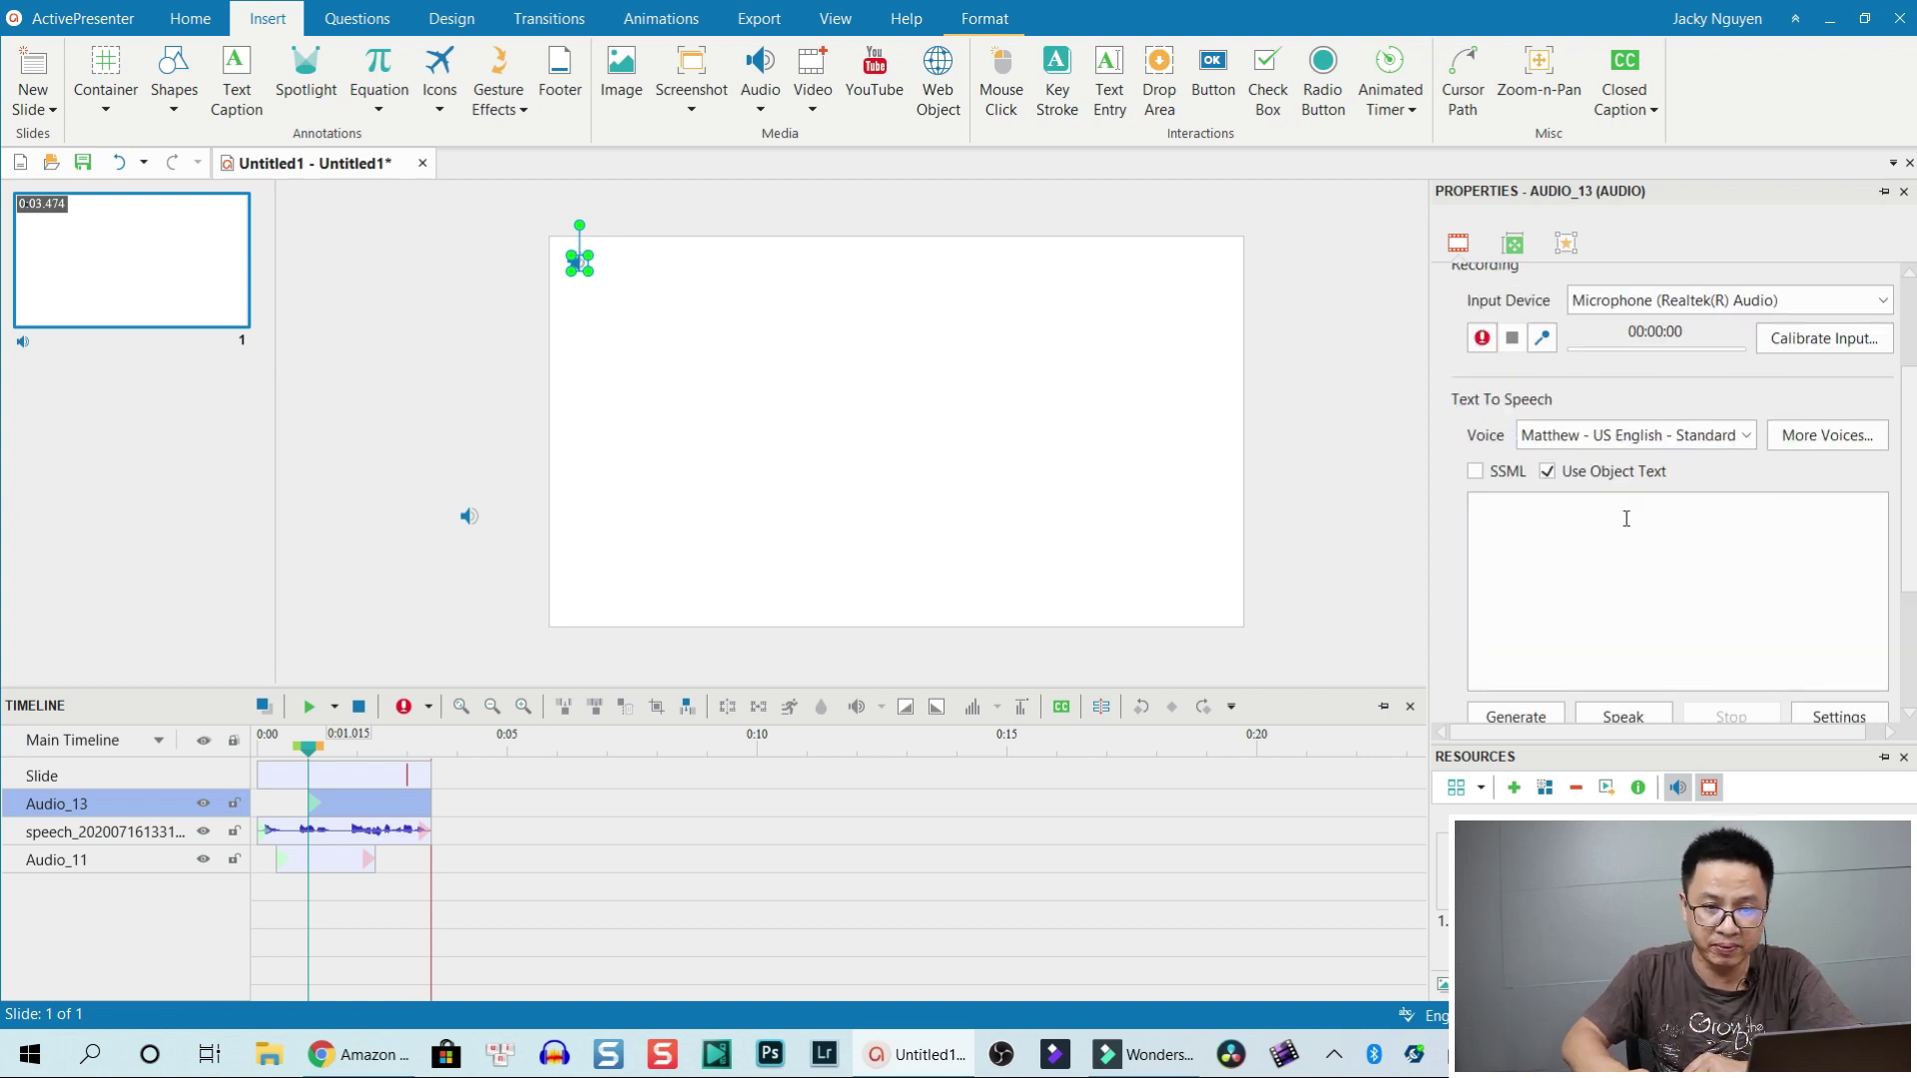
click(1819, 442)
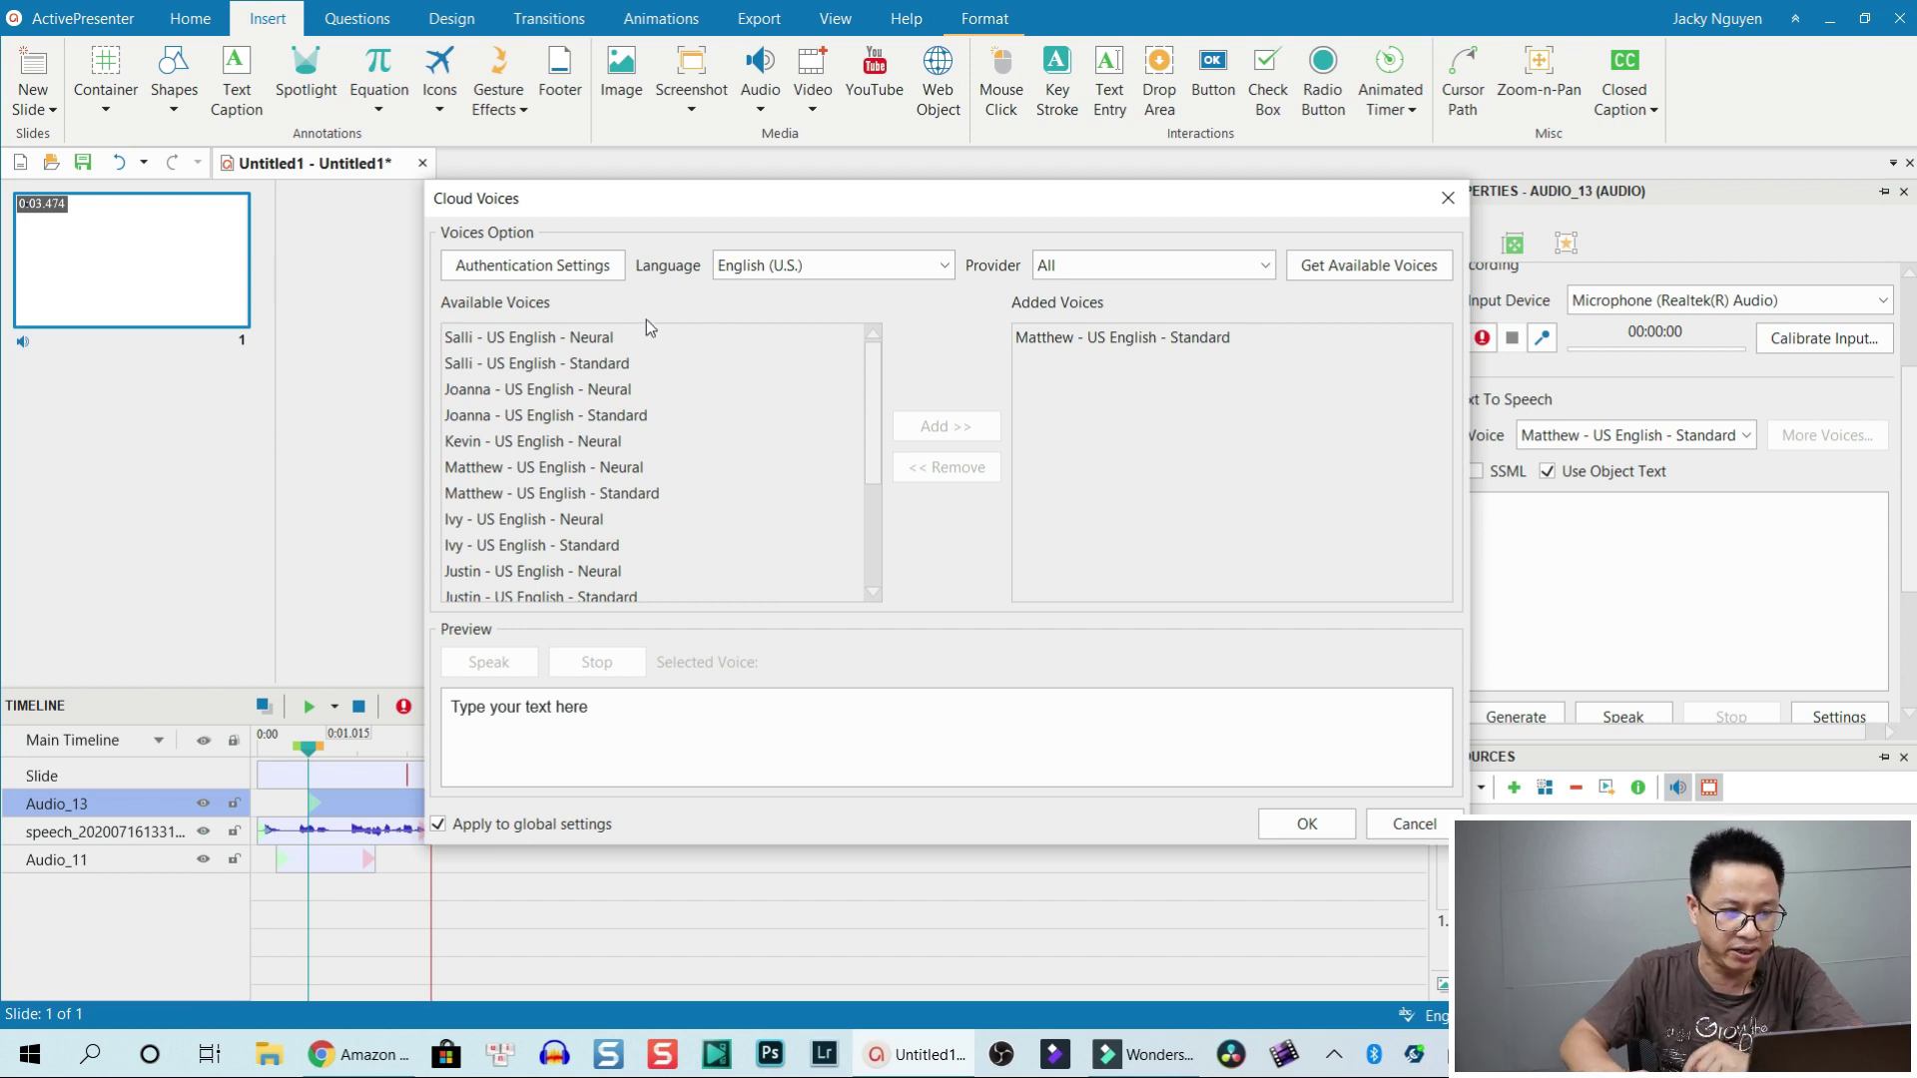
click(517, 267)
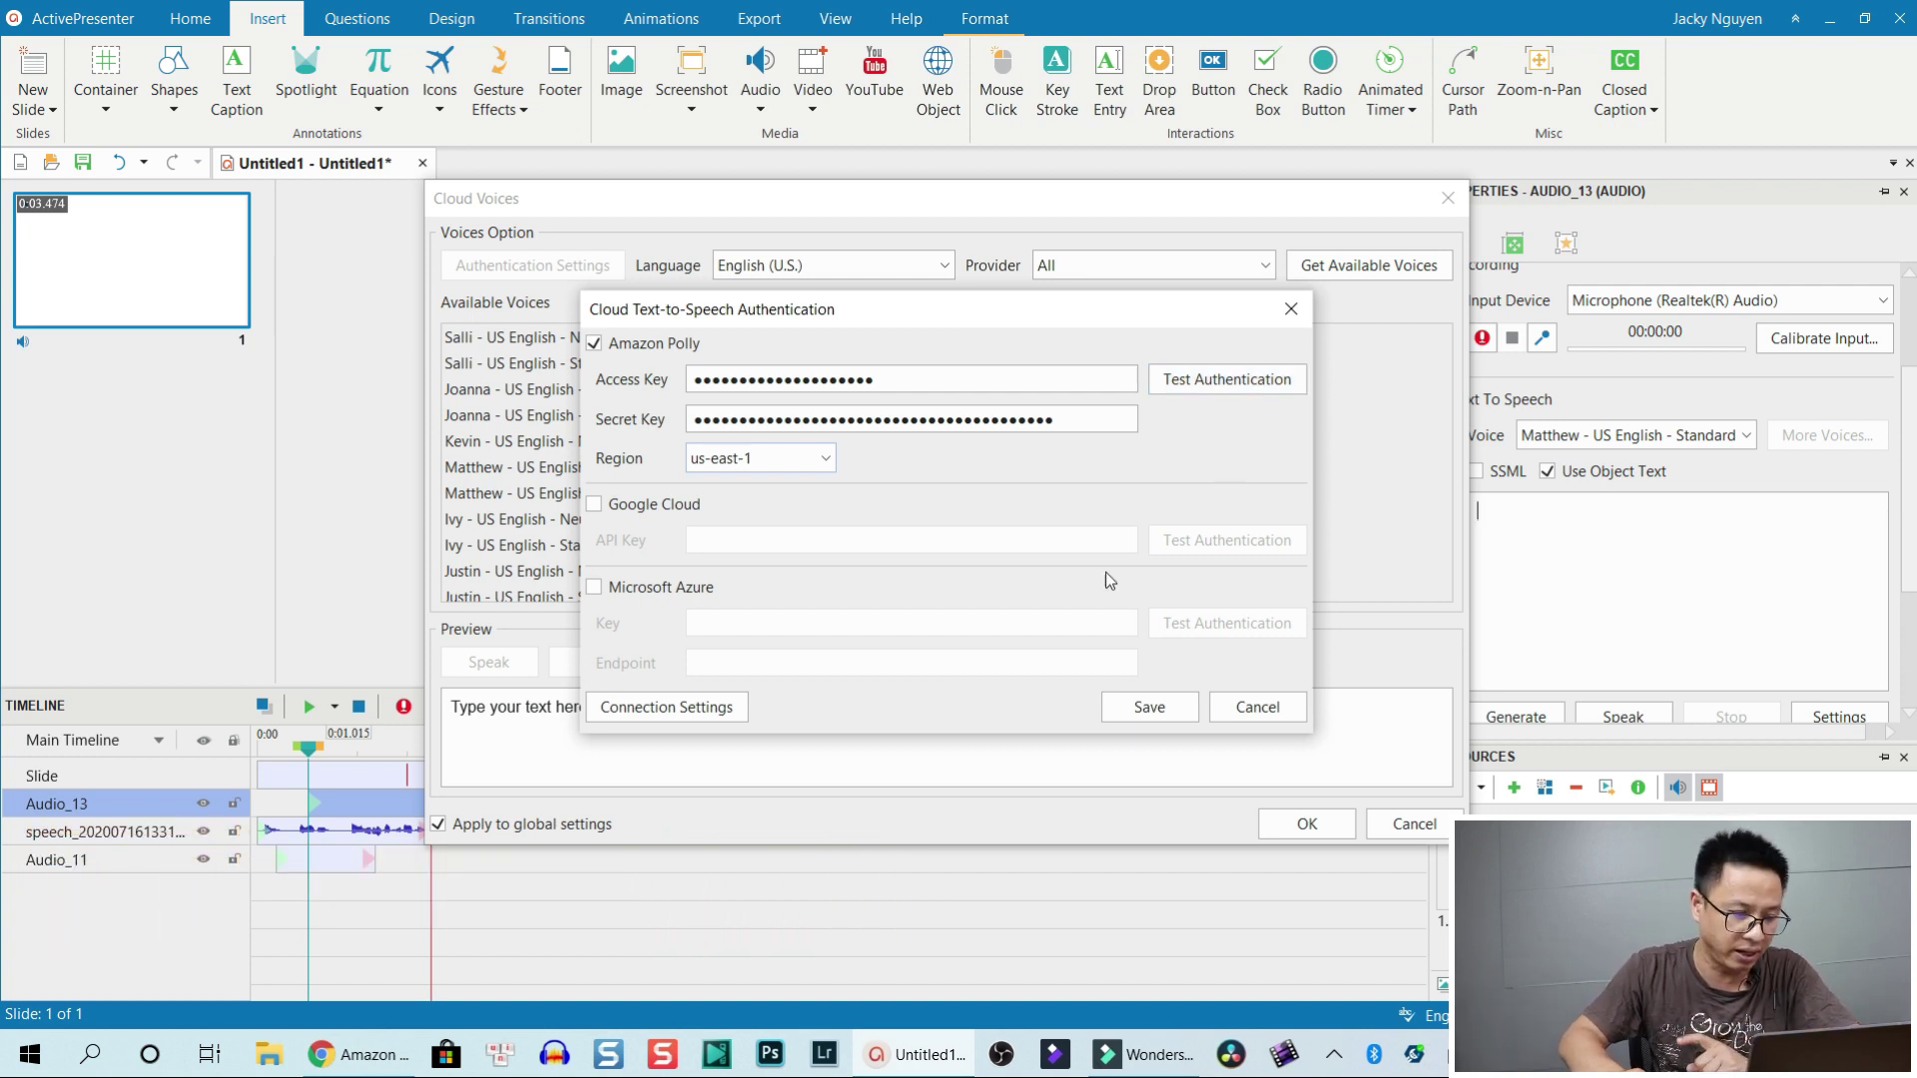
Switch to Chrome, open the AWS account's security credentials and expand the access keys section
click(387, 1063)
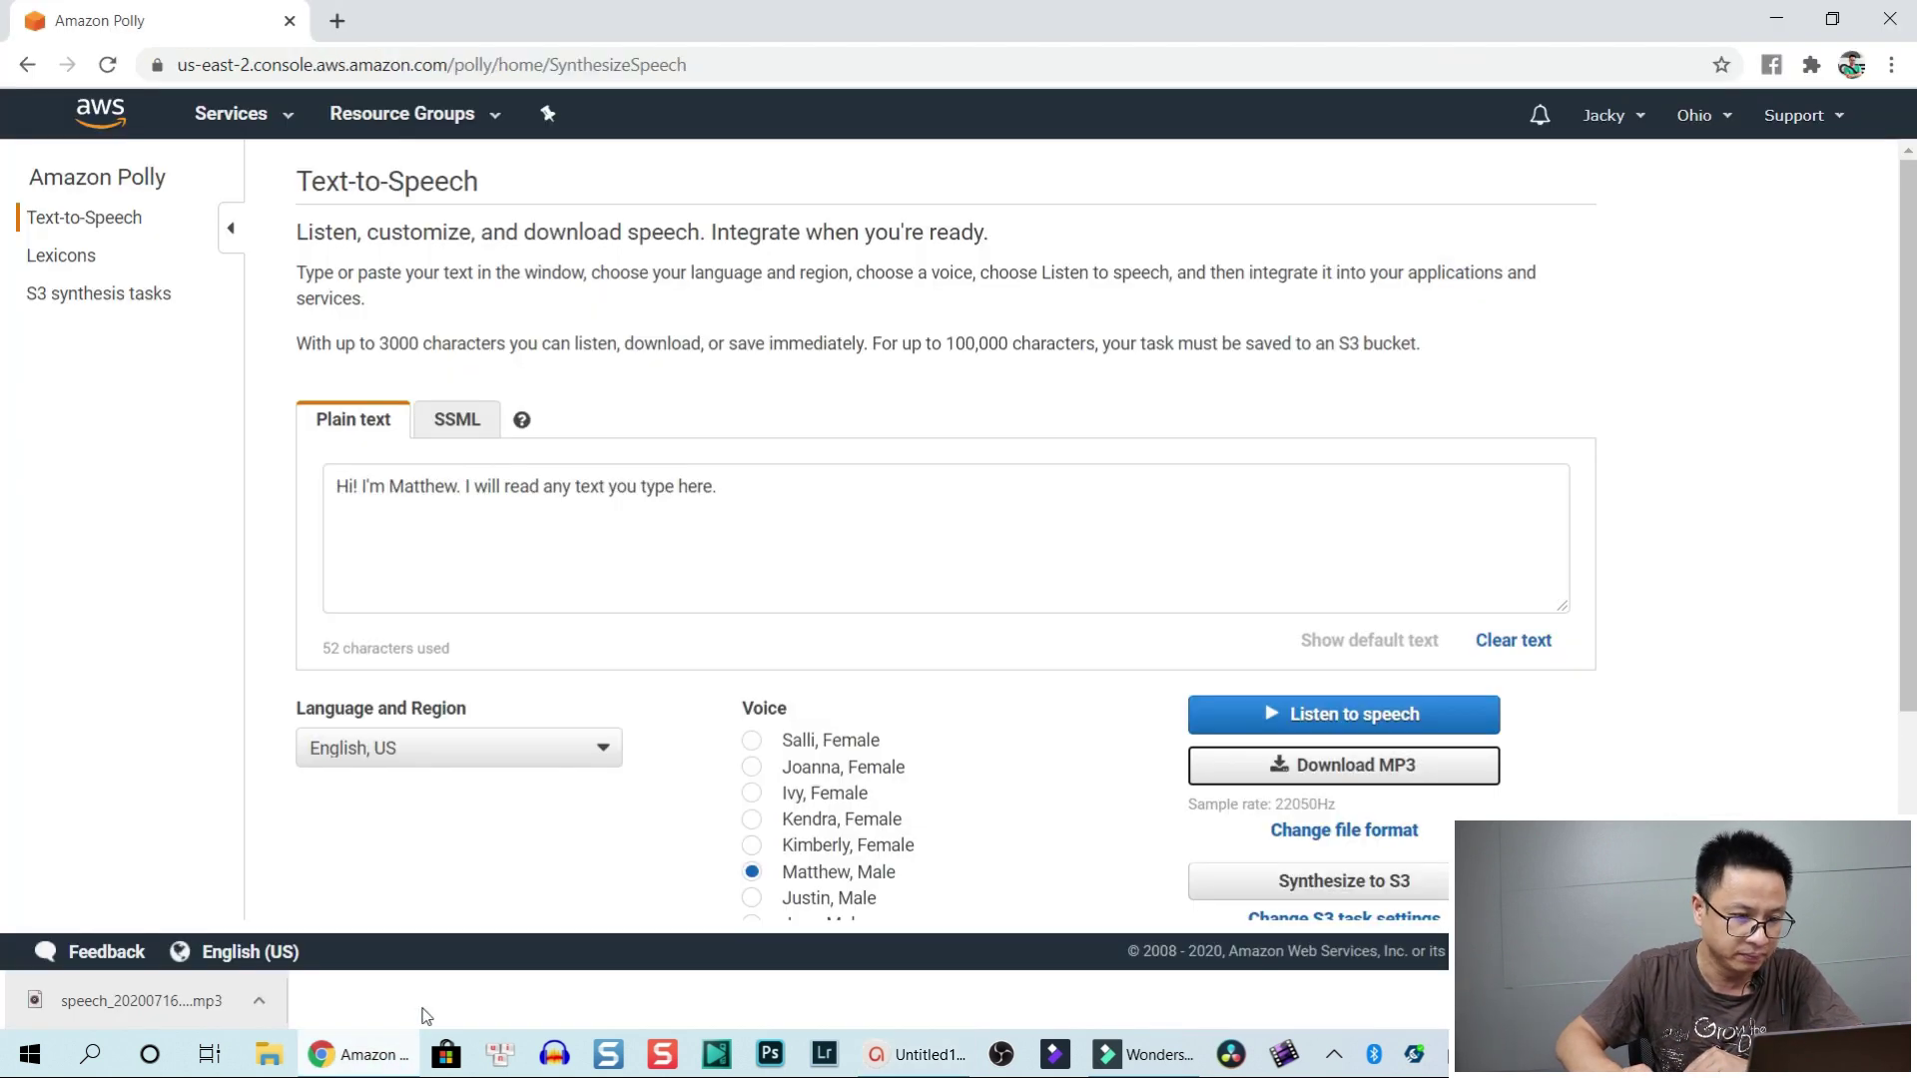
click(1604, 116)
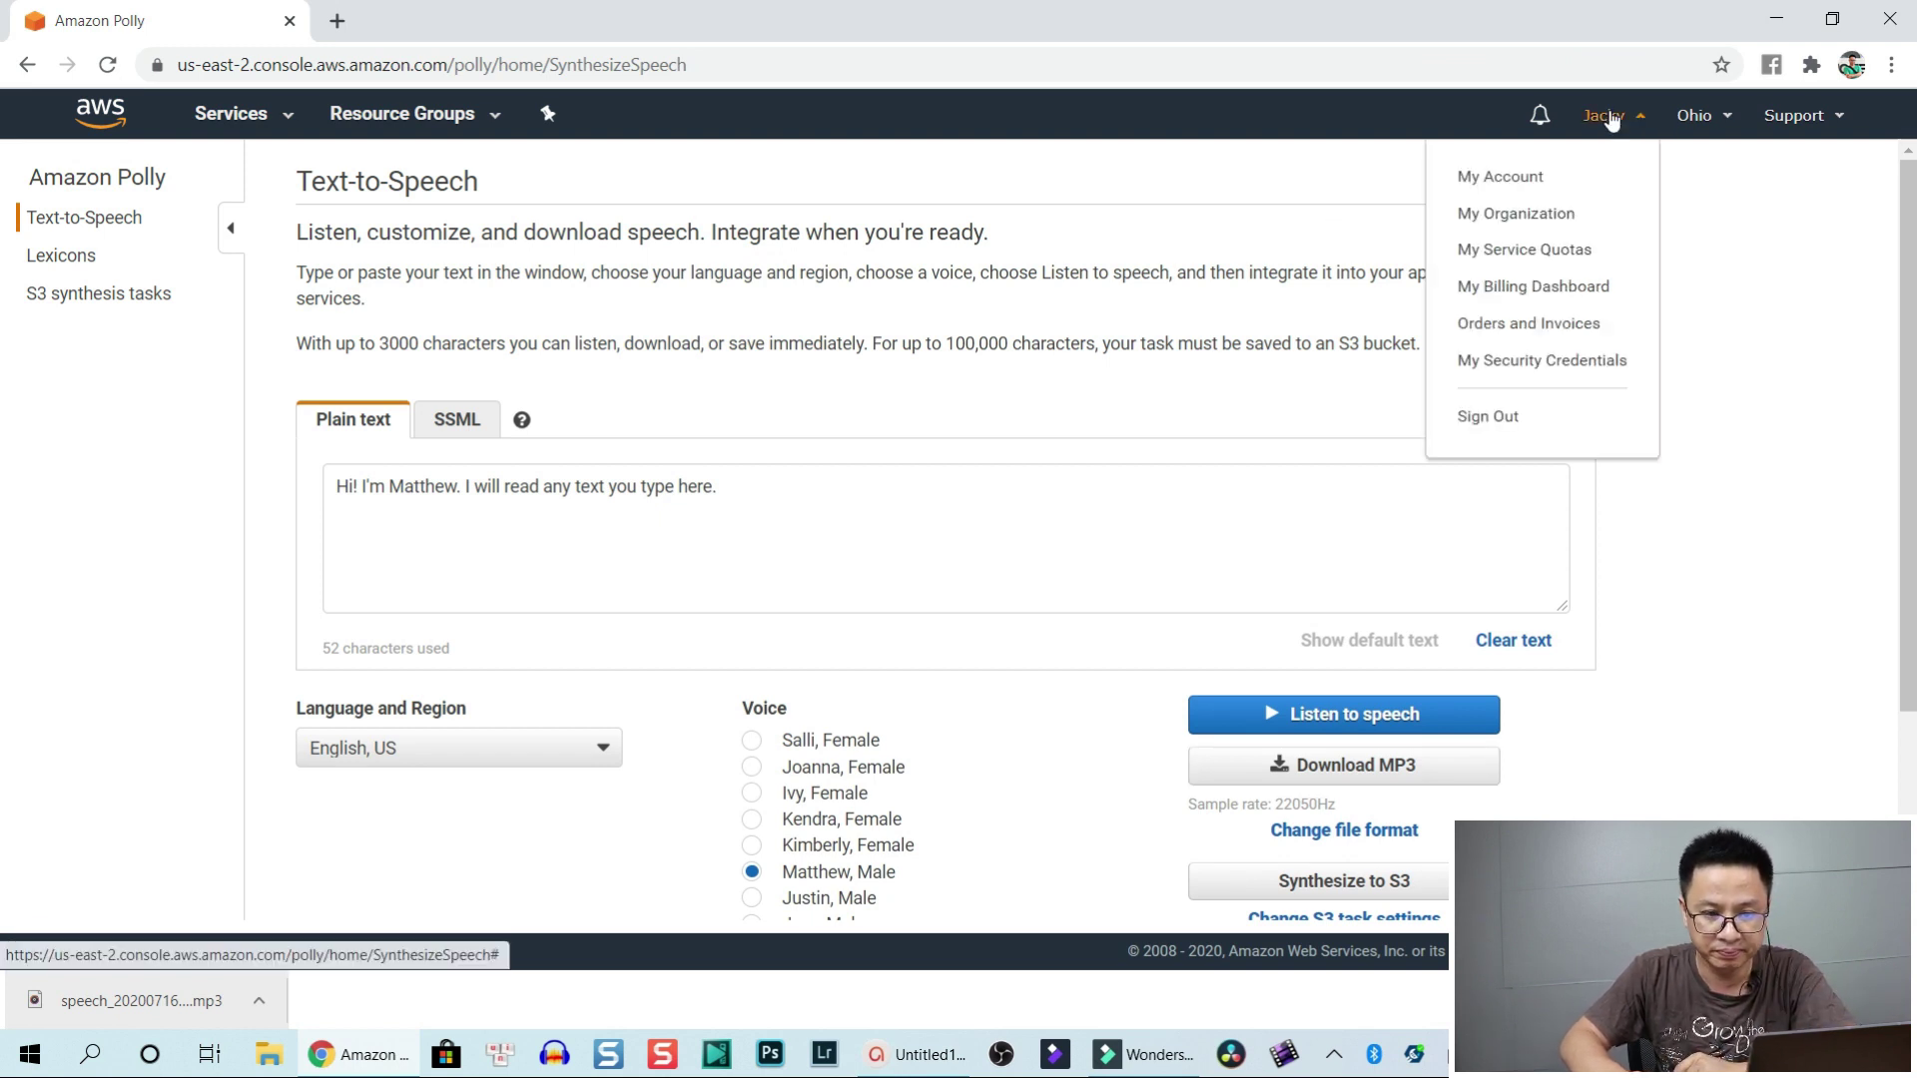
click(1554, 359)
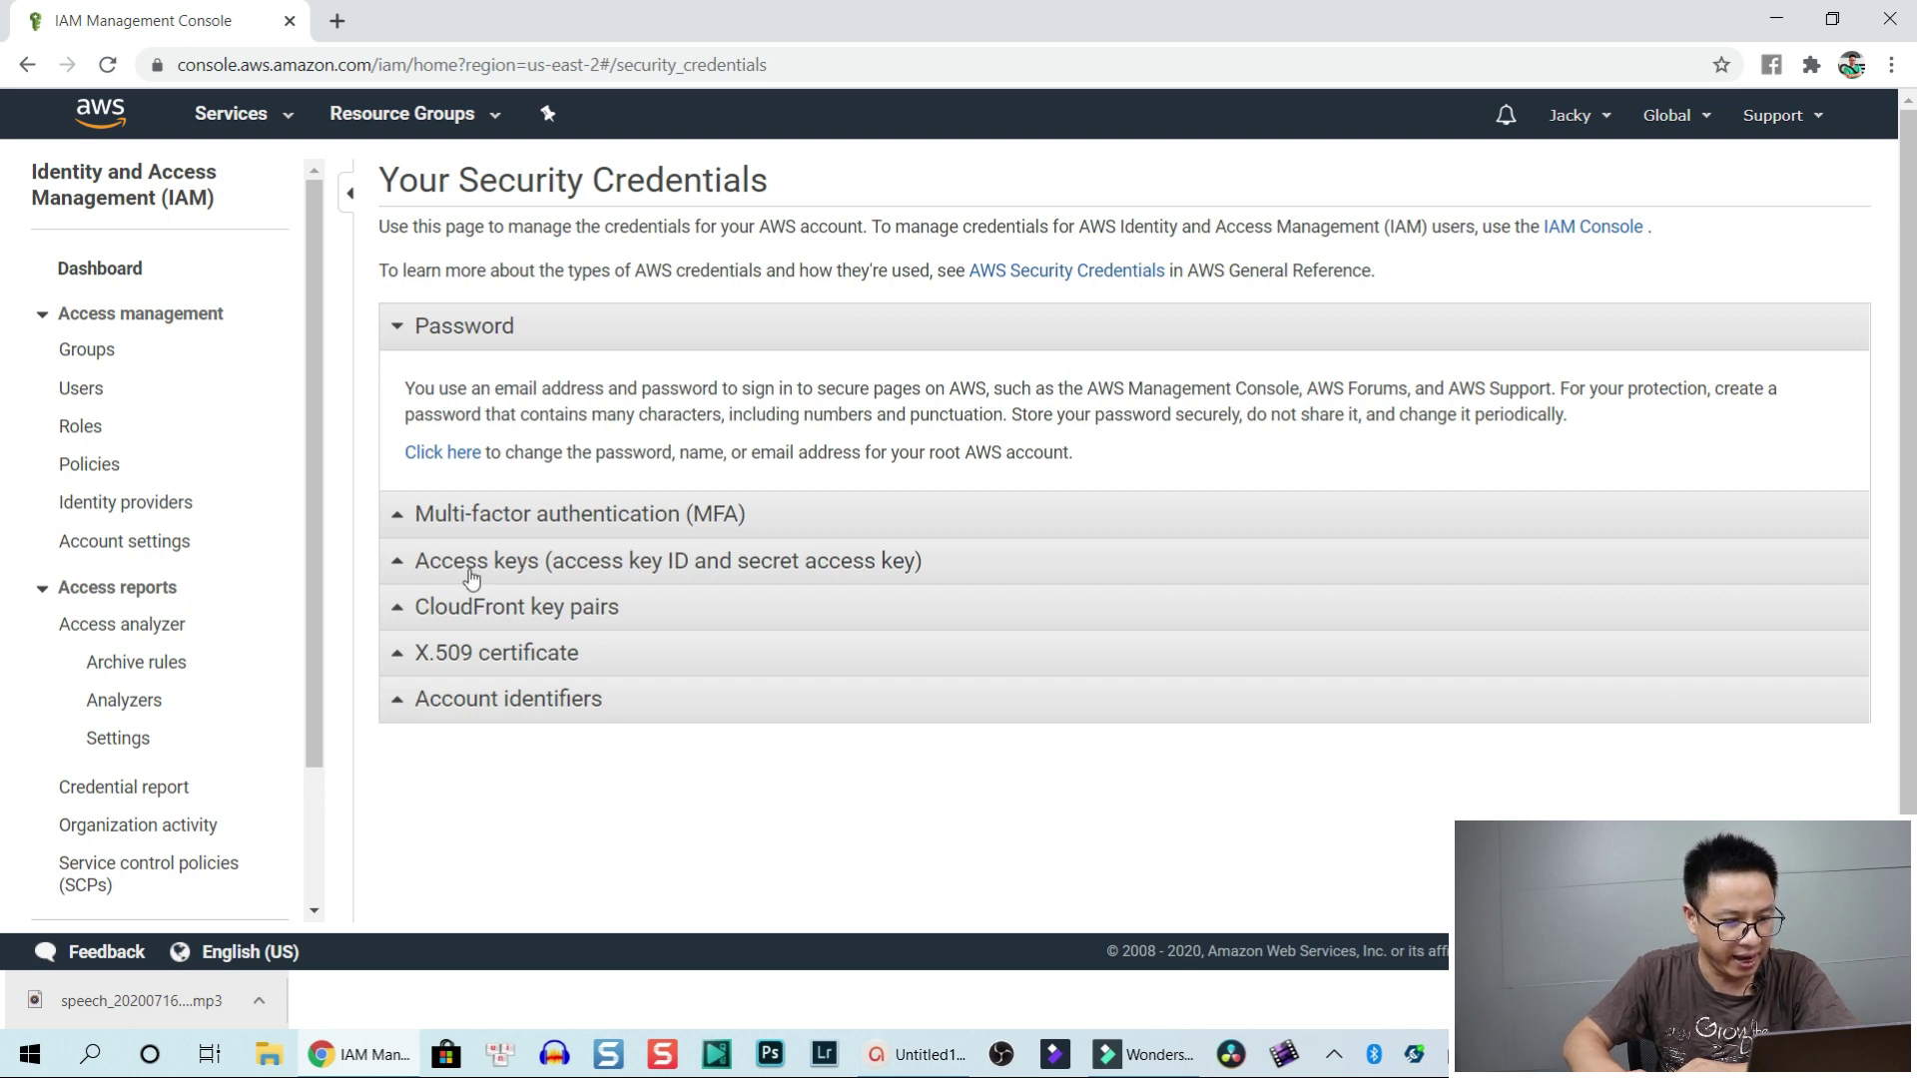
click(163, 321)
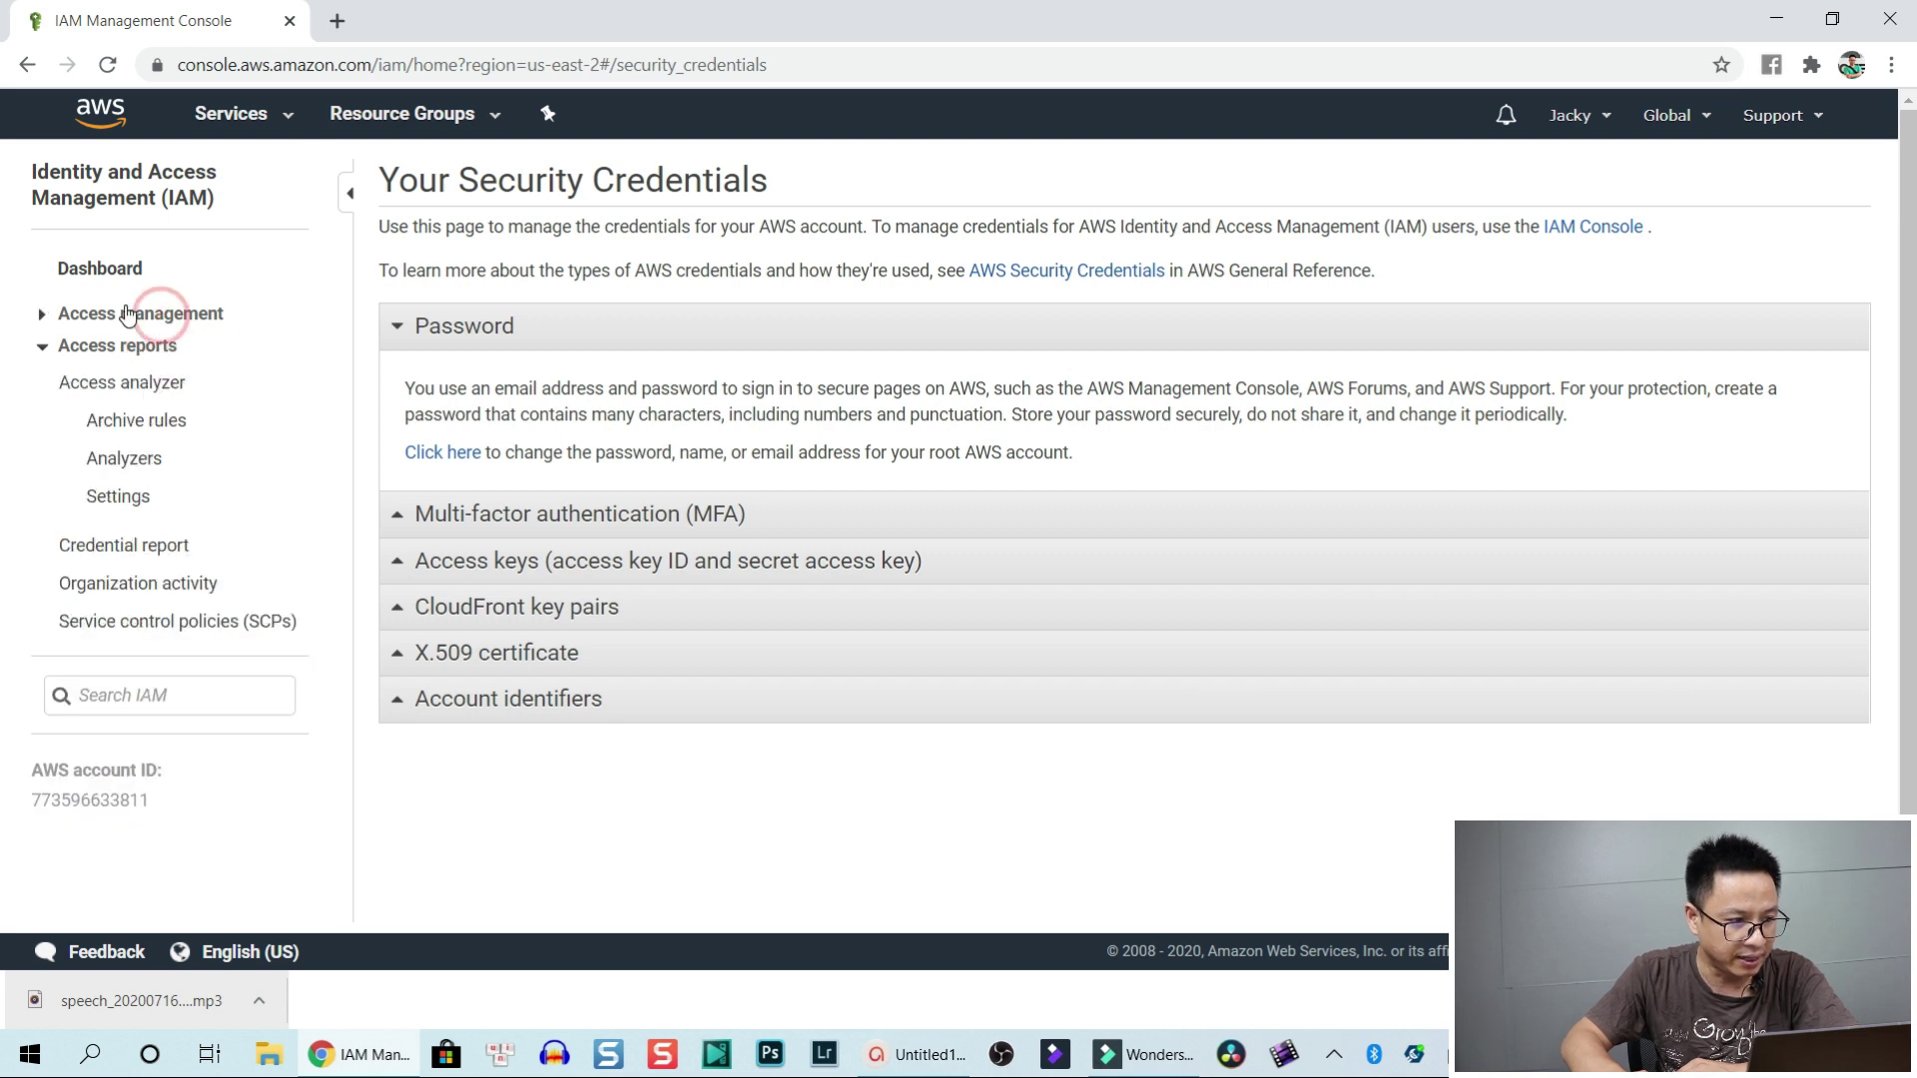
click(185, 314)
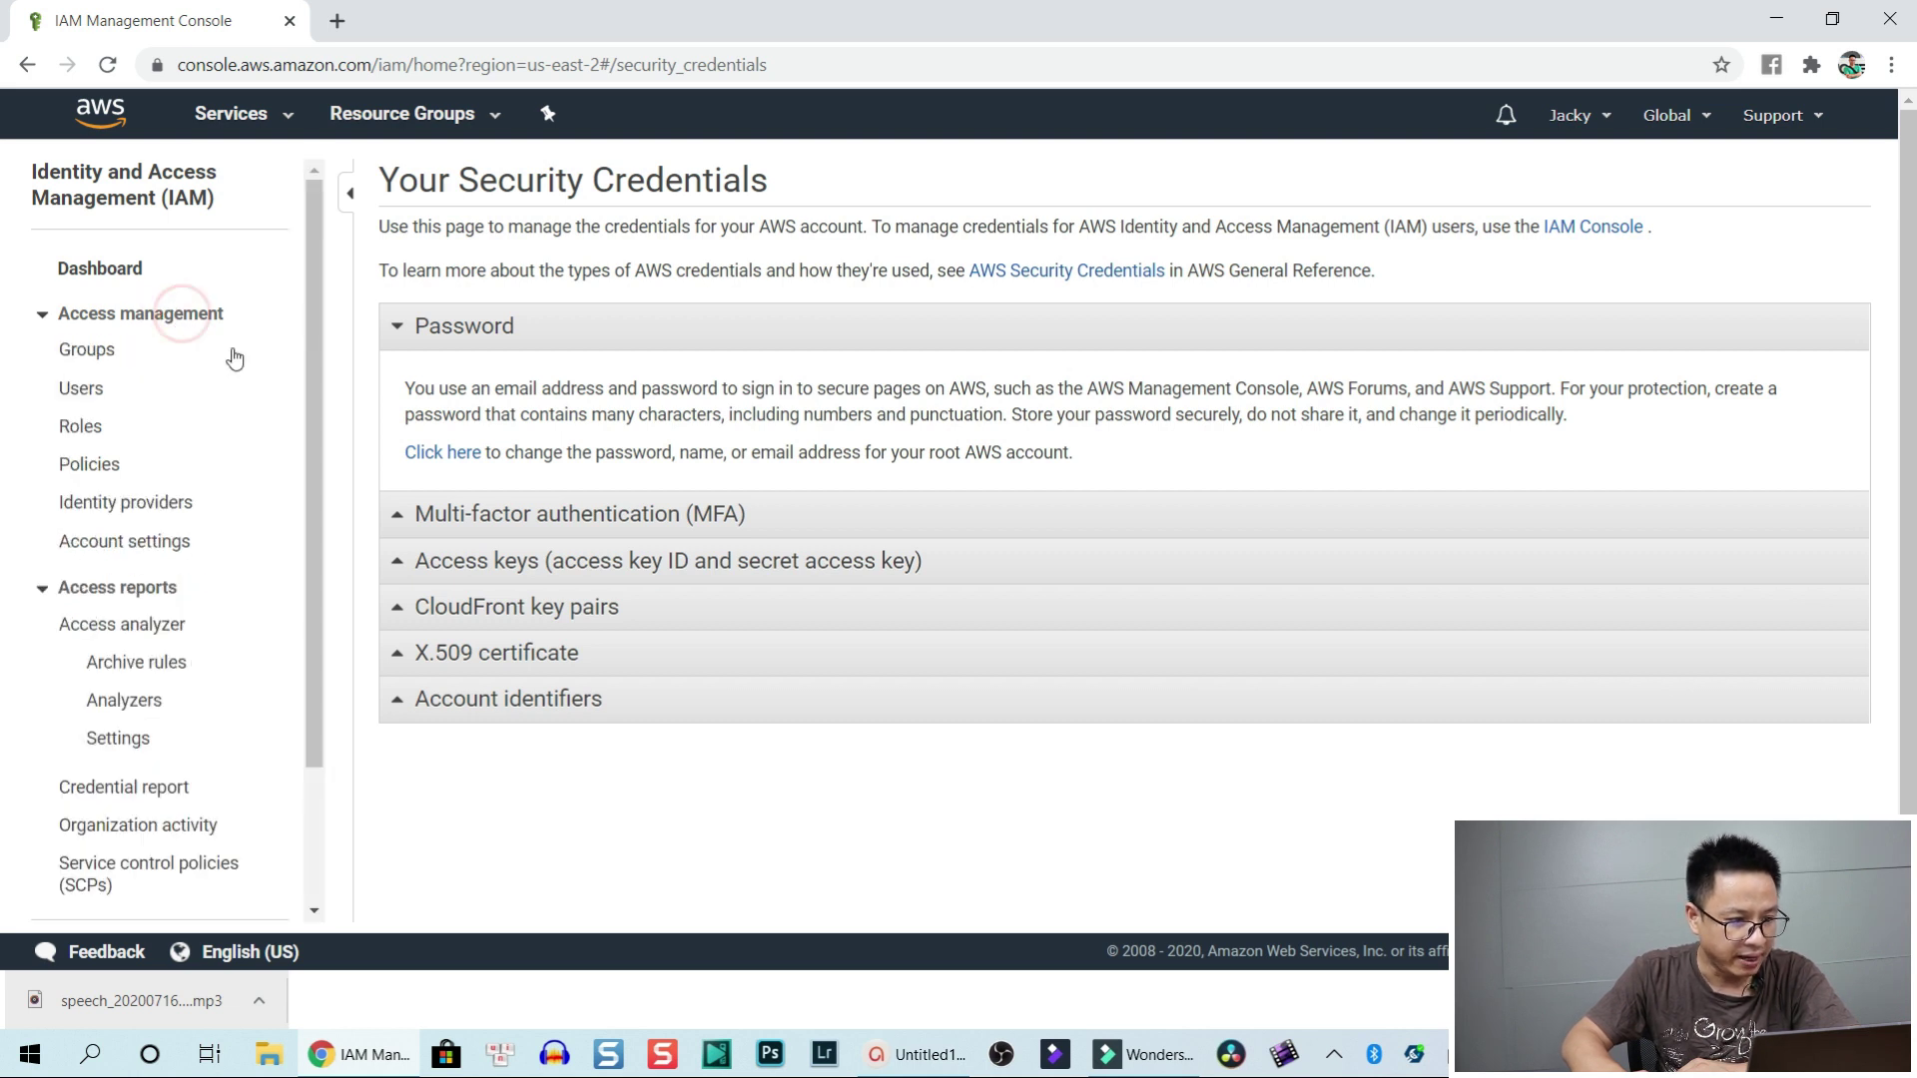
click(506, 563)
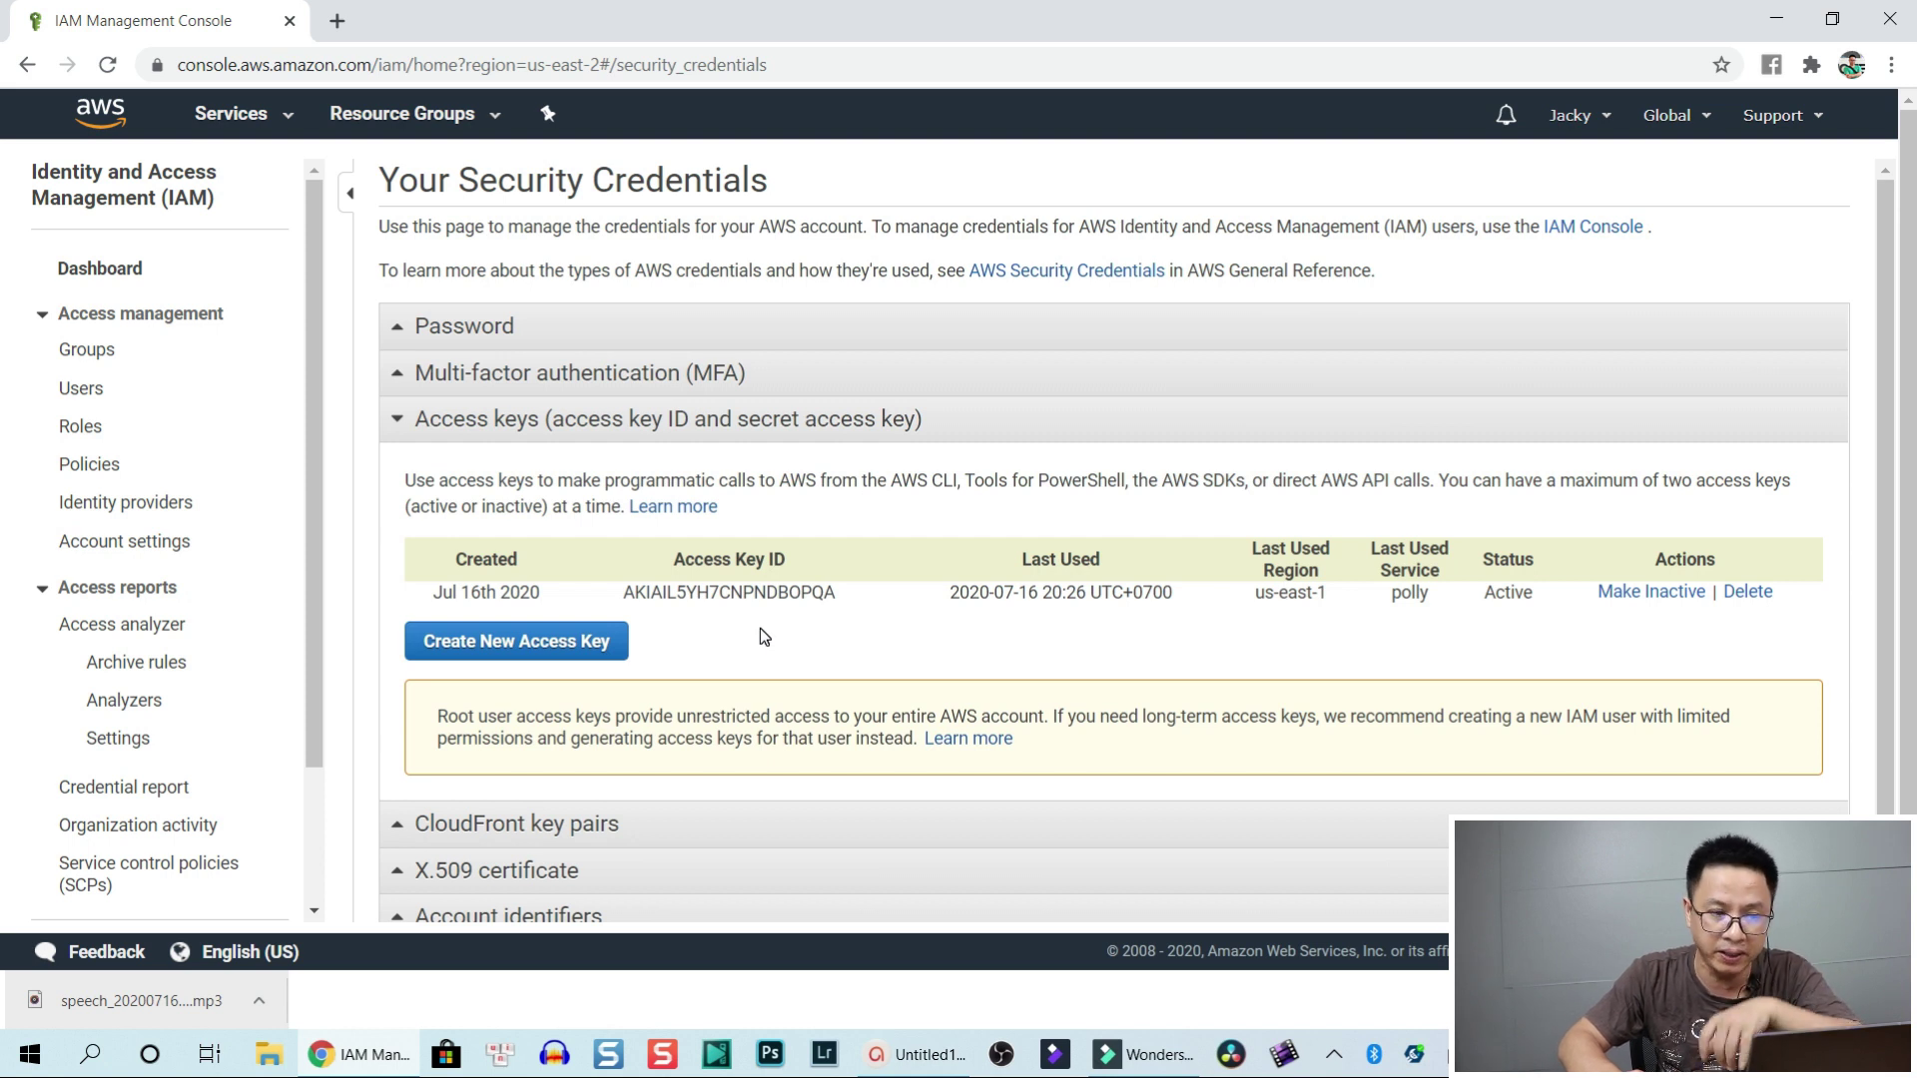
Create a new AWS access key and download its key file
click(506, 650)
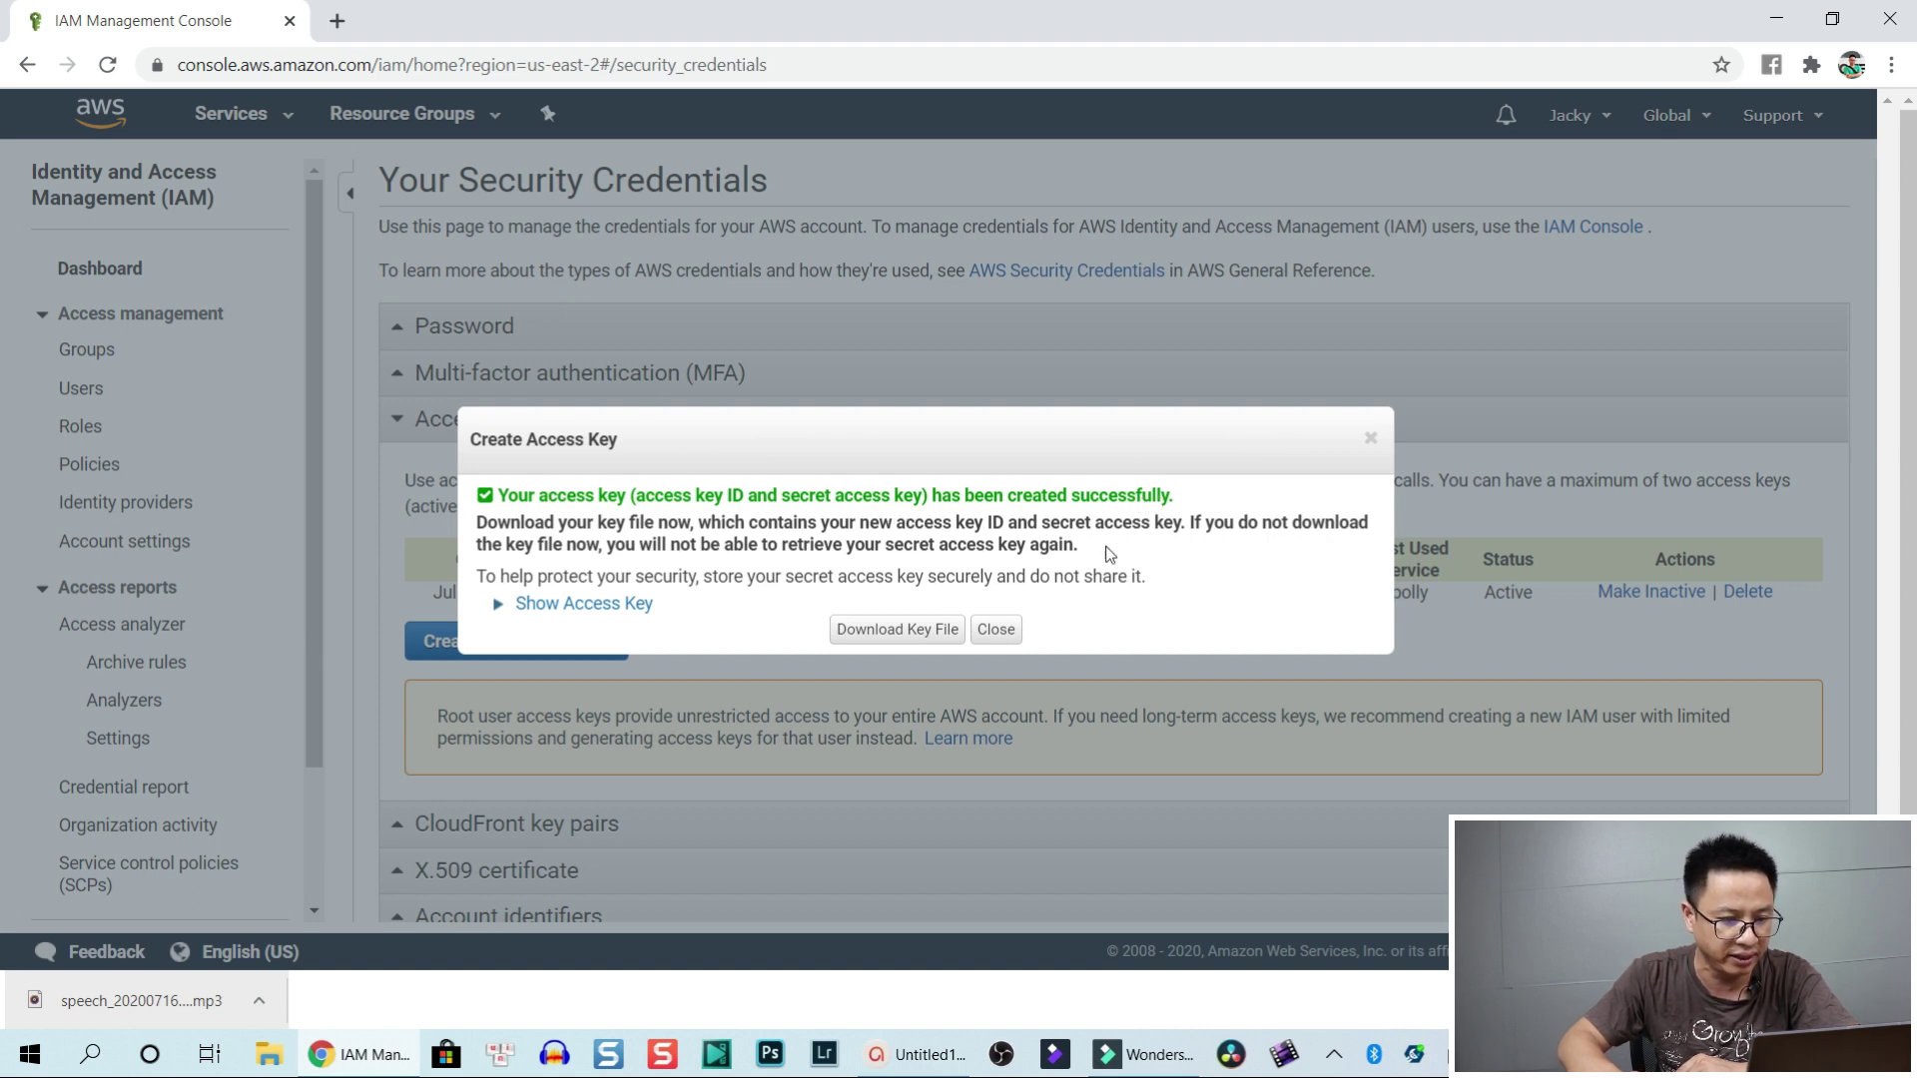
click(887, 631)
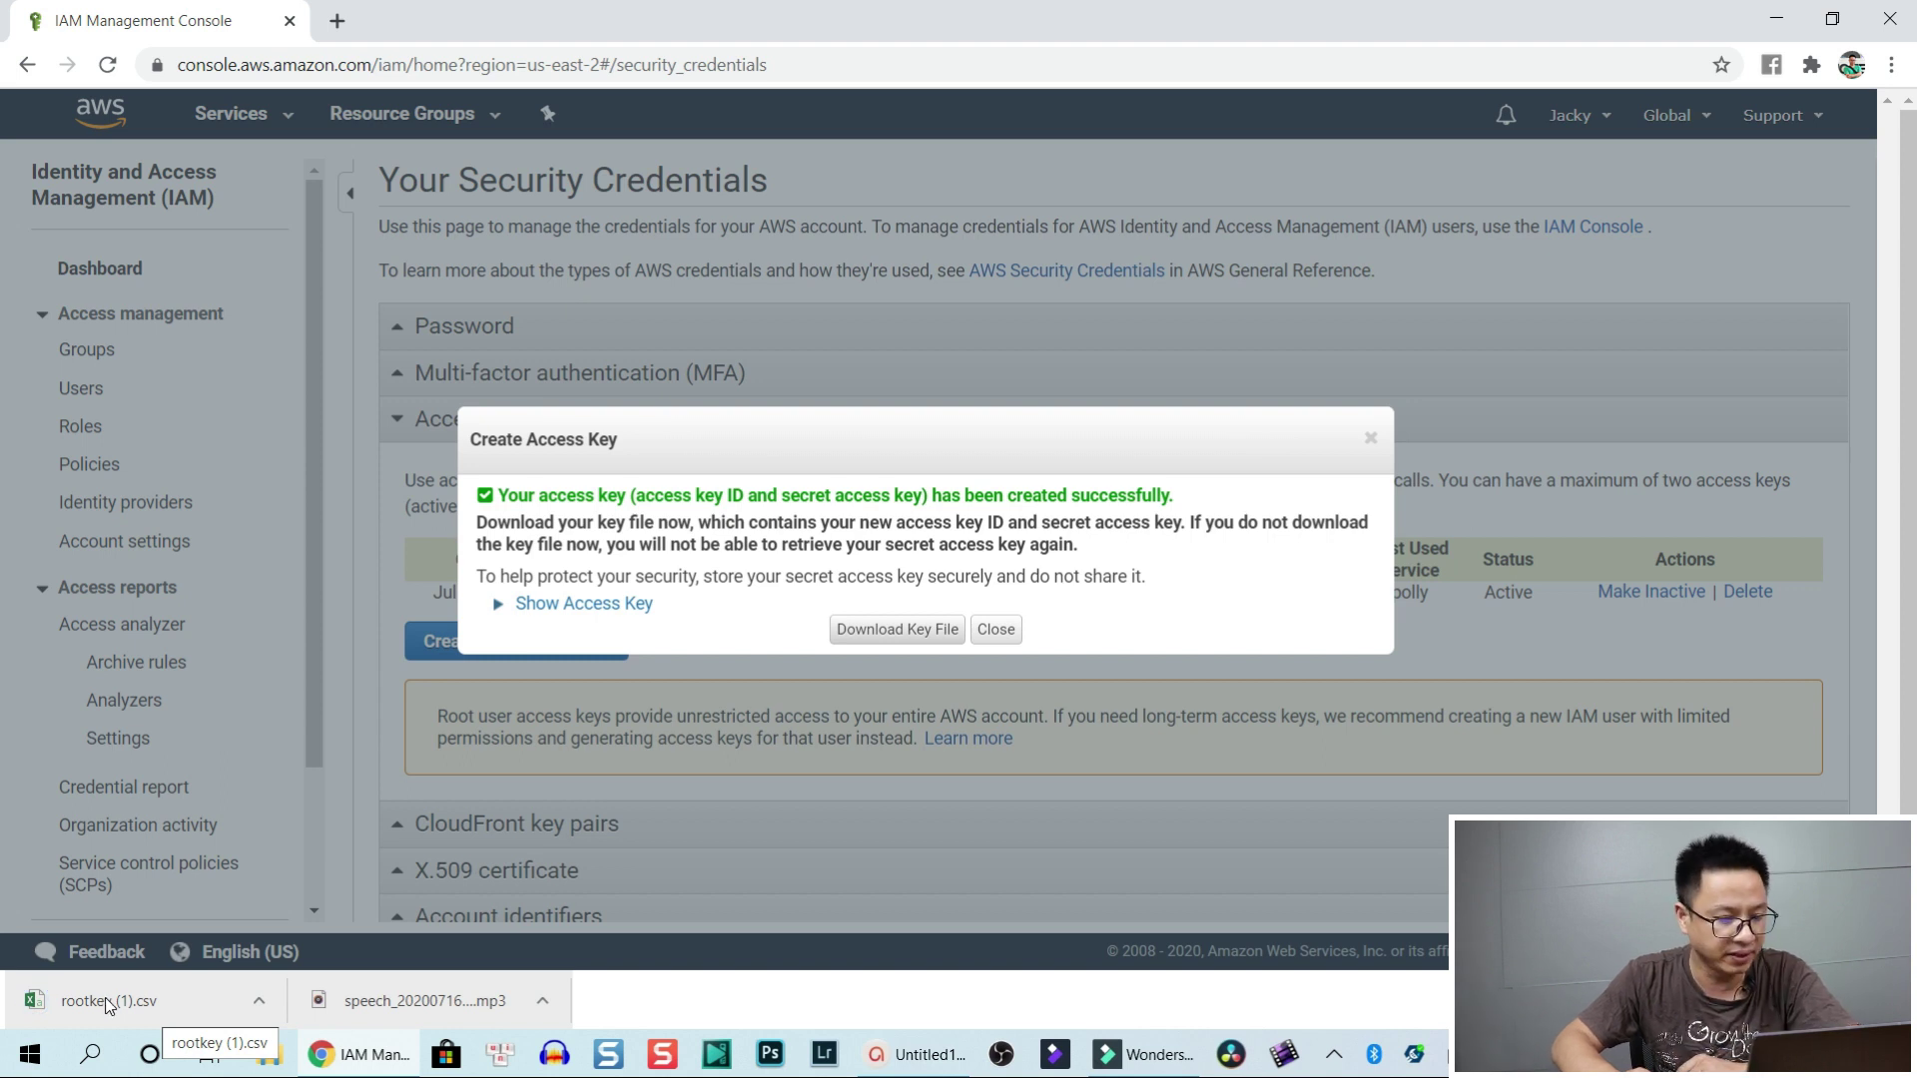
Open the downloaded rootkey (1).csv in Excel, dismiss the activation wizard and inspect the access key ID and secret key cells
click(108, 1001)
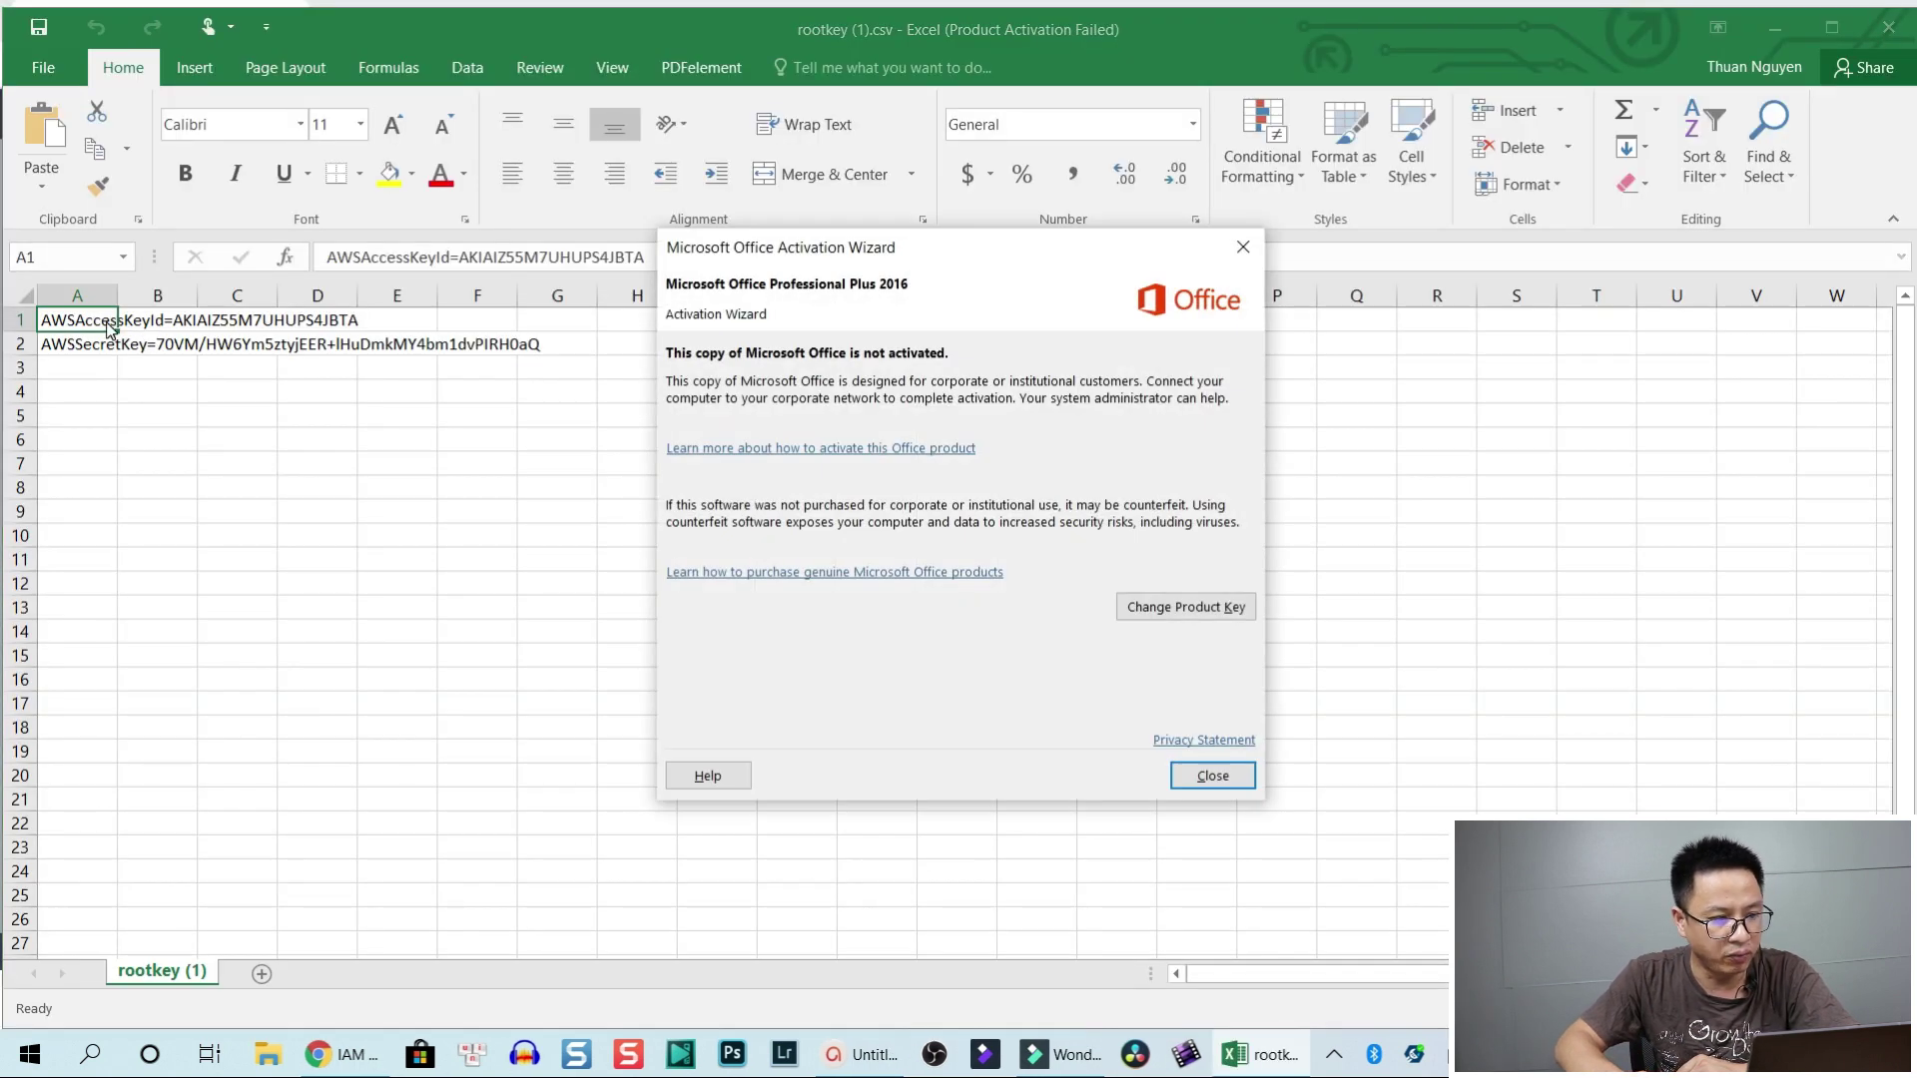
click(1212, 776)
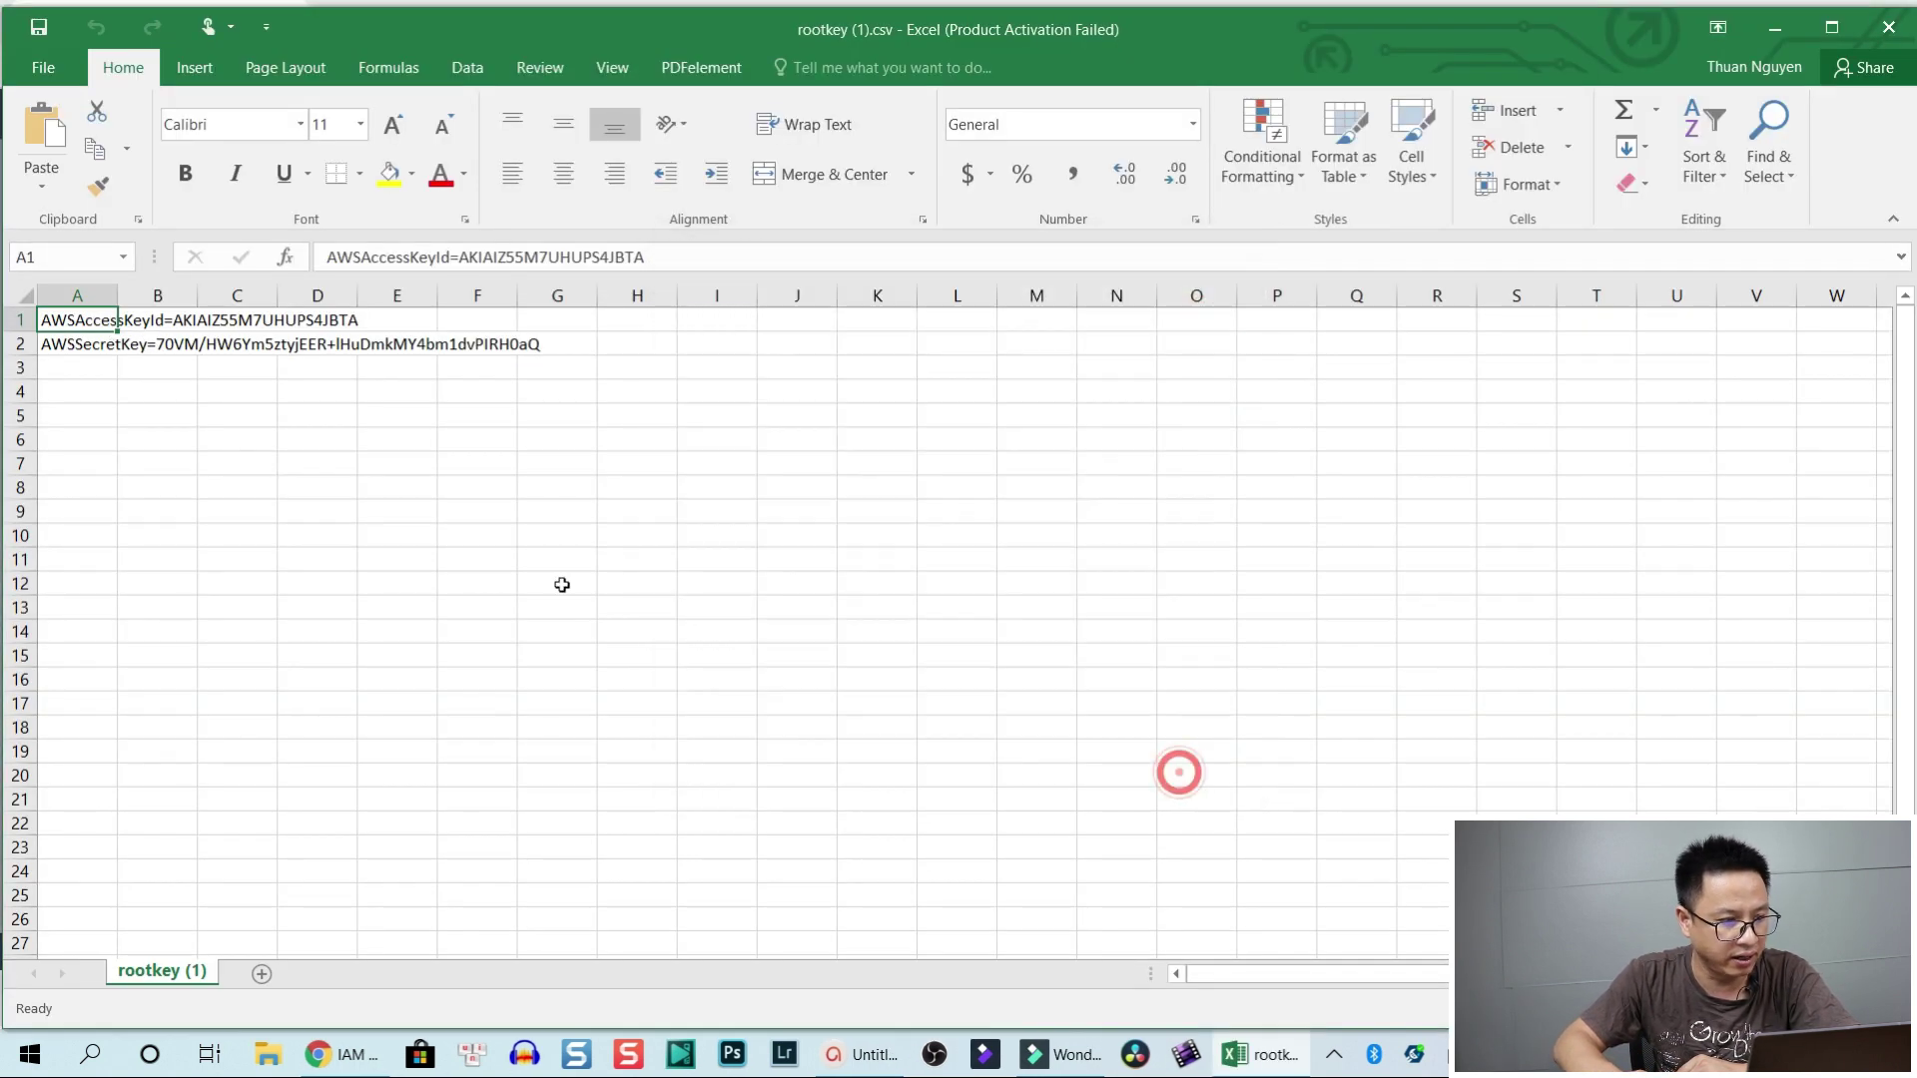
click(171, 320)
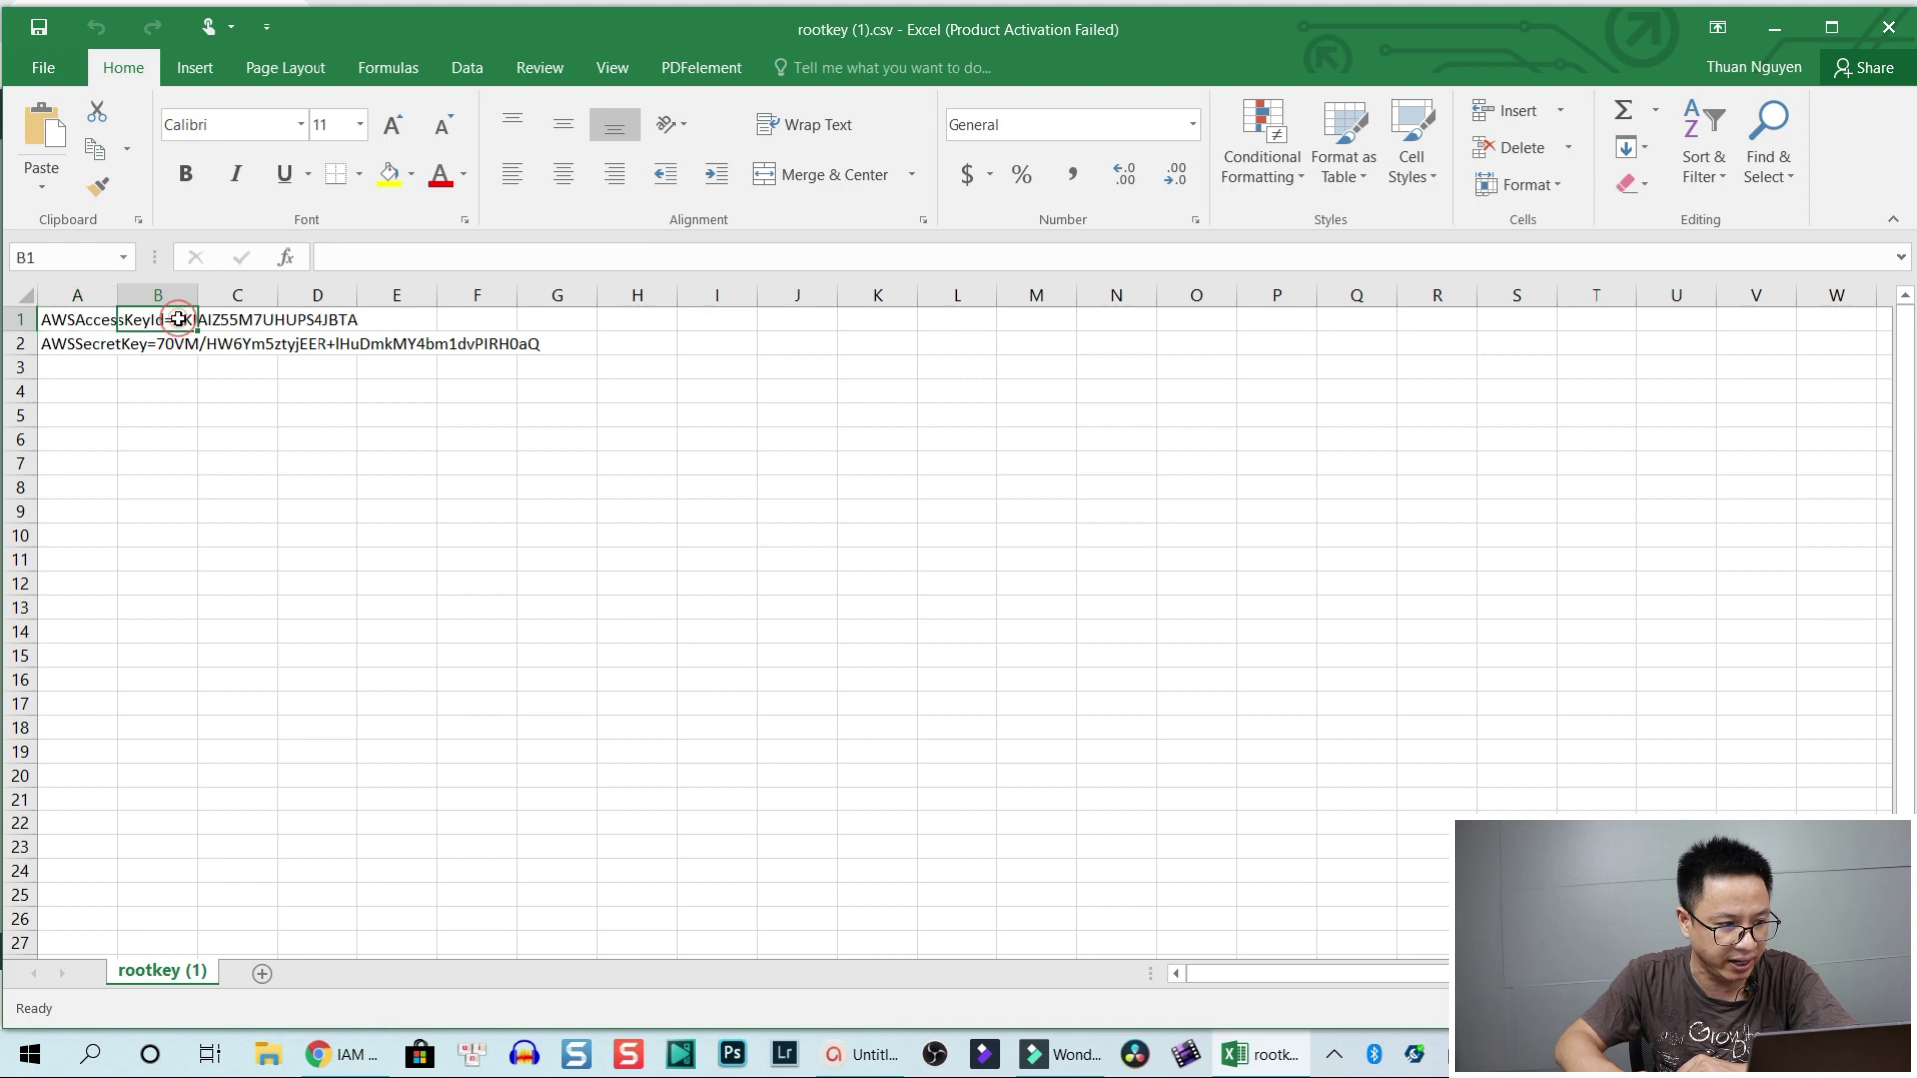
click(104, 319)
click(95, 343)
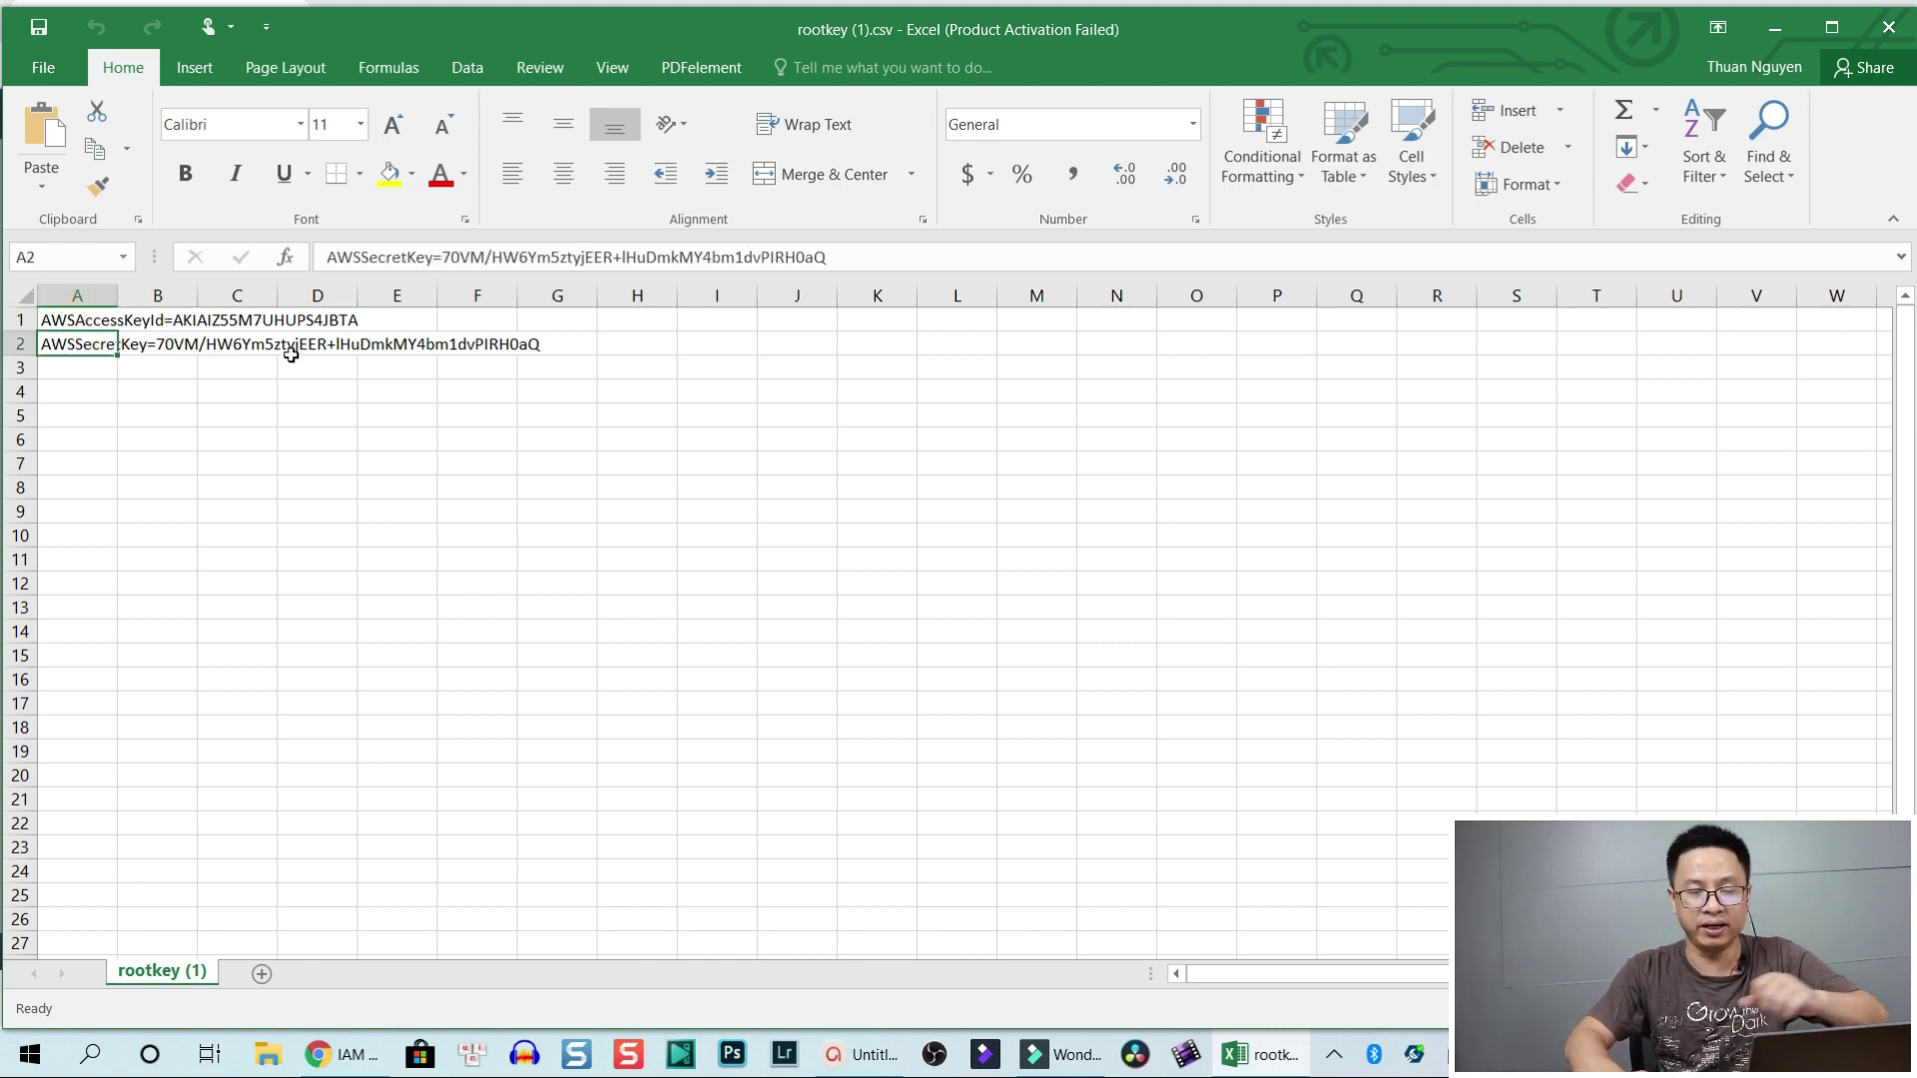
Copy the access key ID value from cell A1 and paste it into Amazon Polly's Access Key field in ActivePresenter
click(95, 319)
double_click(92, 319)
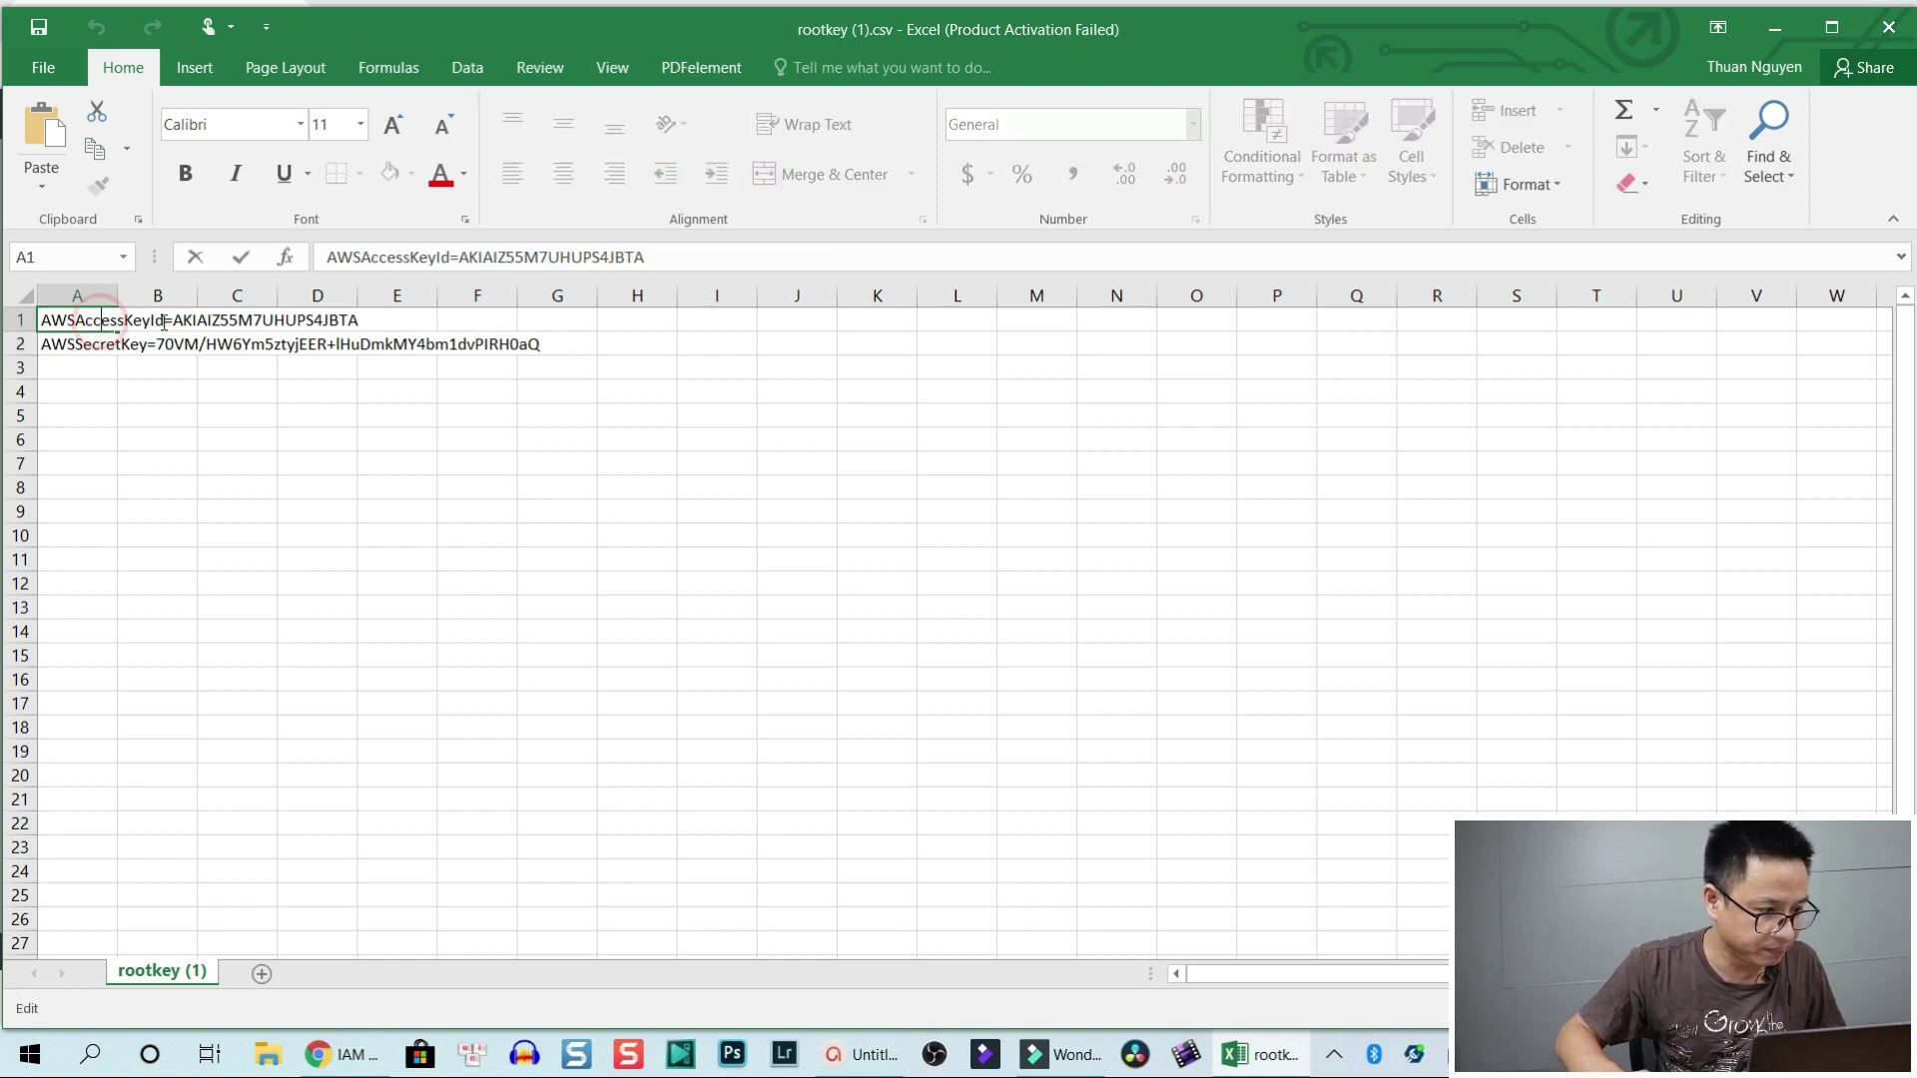
drag(175, 321, 372, 320)
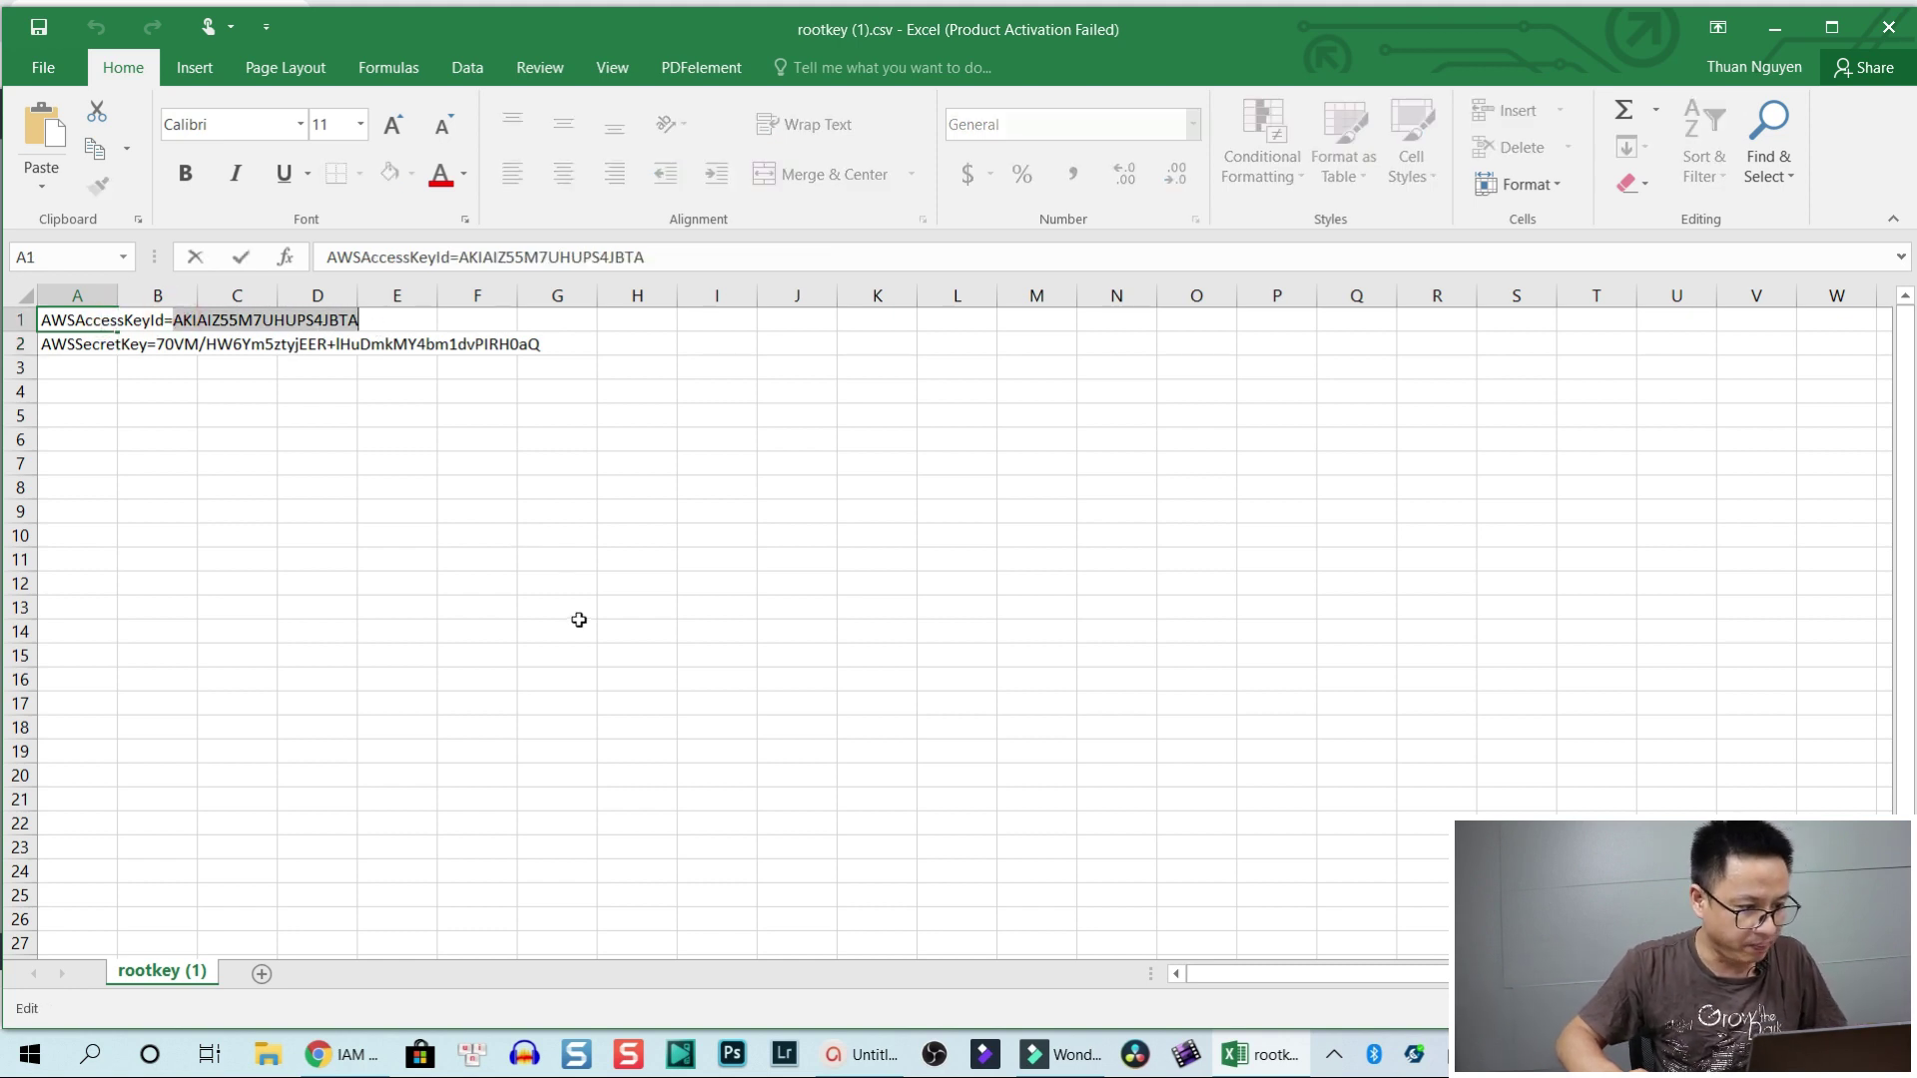
click(866, 1056)
double_click(892, 391)
key(ctrl+v)
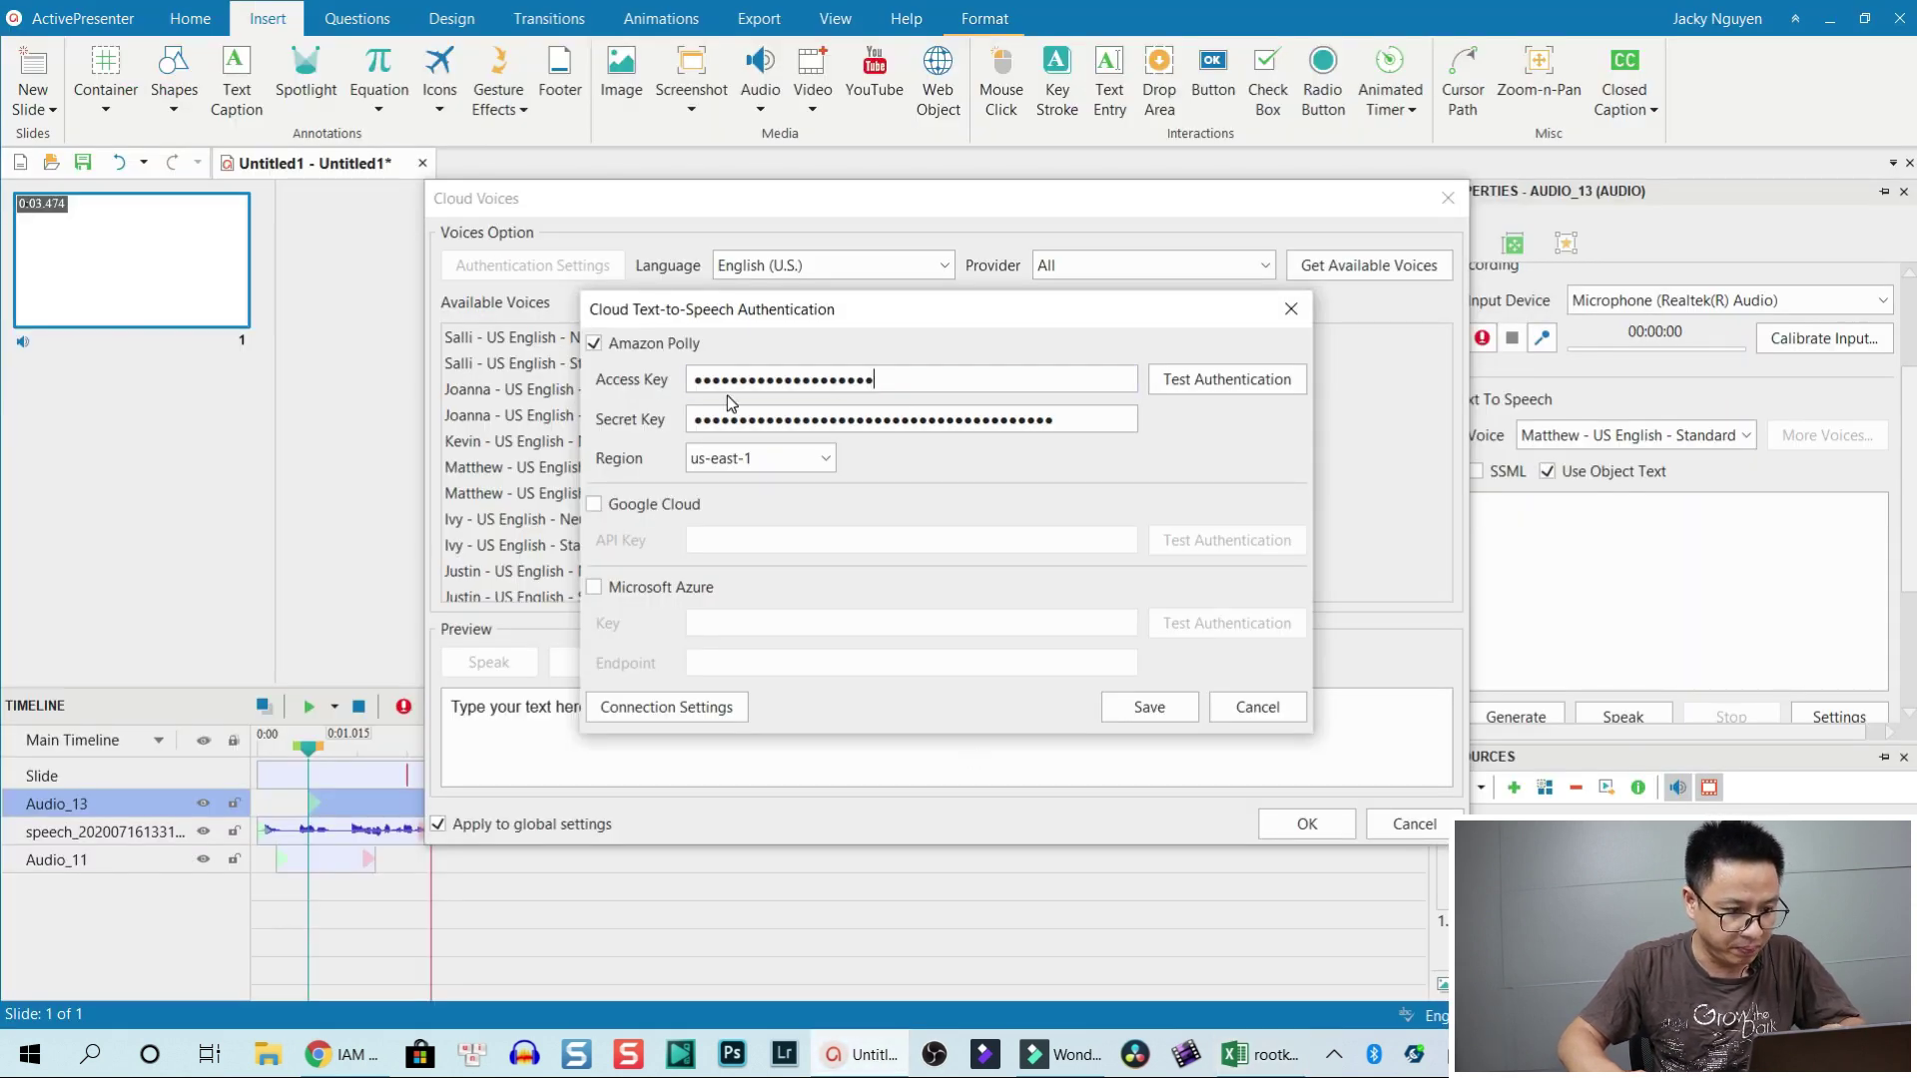
Copy the secret key value from cell A2 of rootkey (1).csv into Amazon Polly's Secret Key field in ActivePresenter and test the authentication
click(1243, 1055)
click(106, 352)
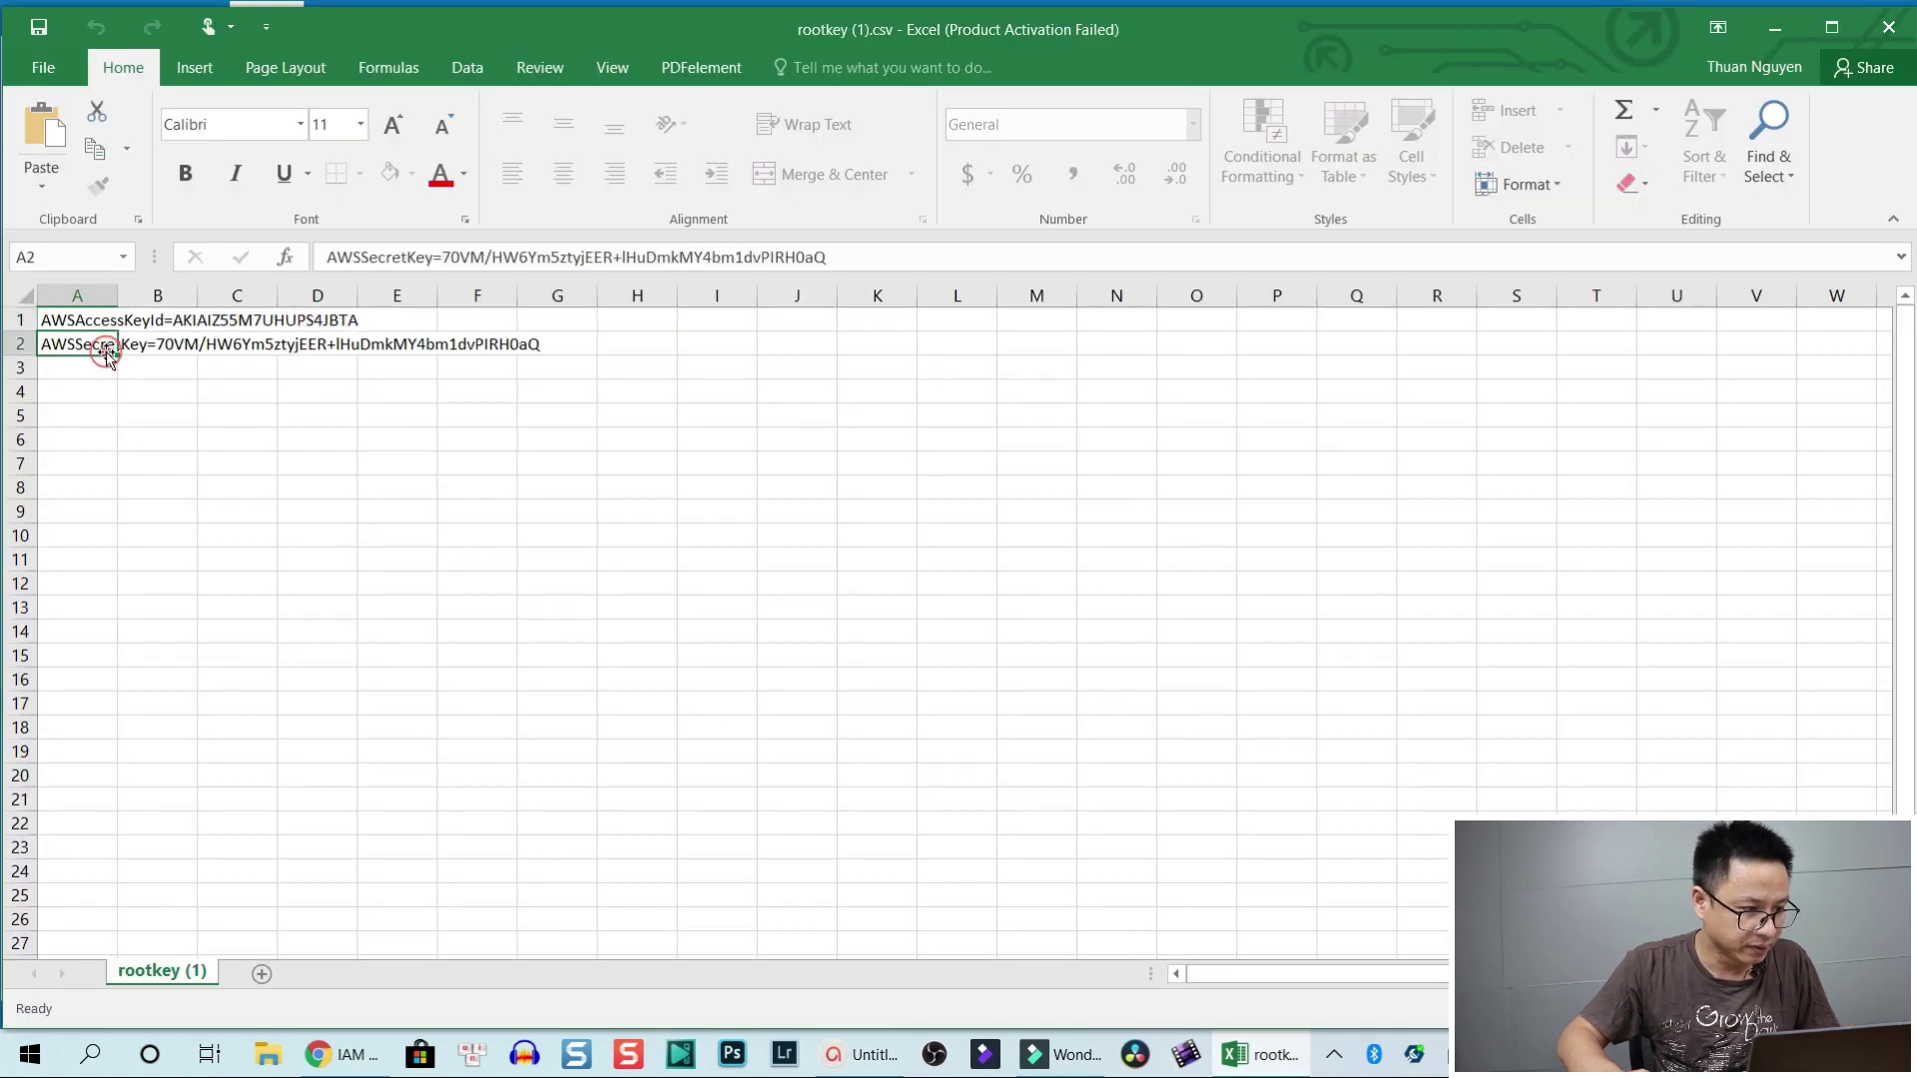
click(157, 342)
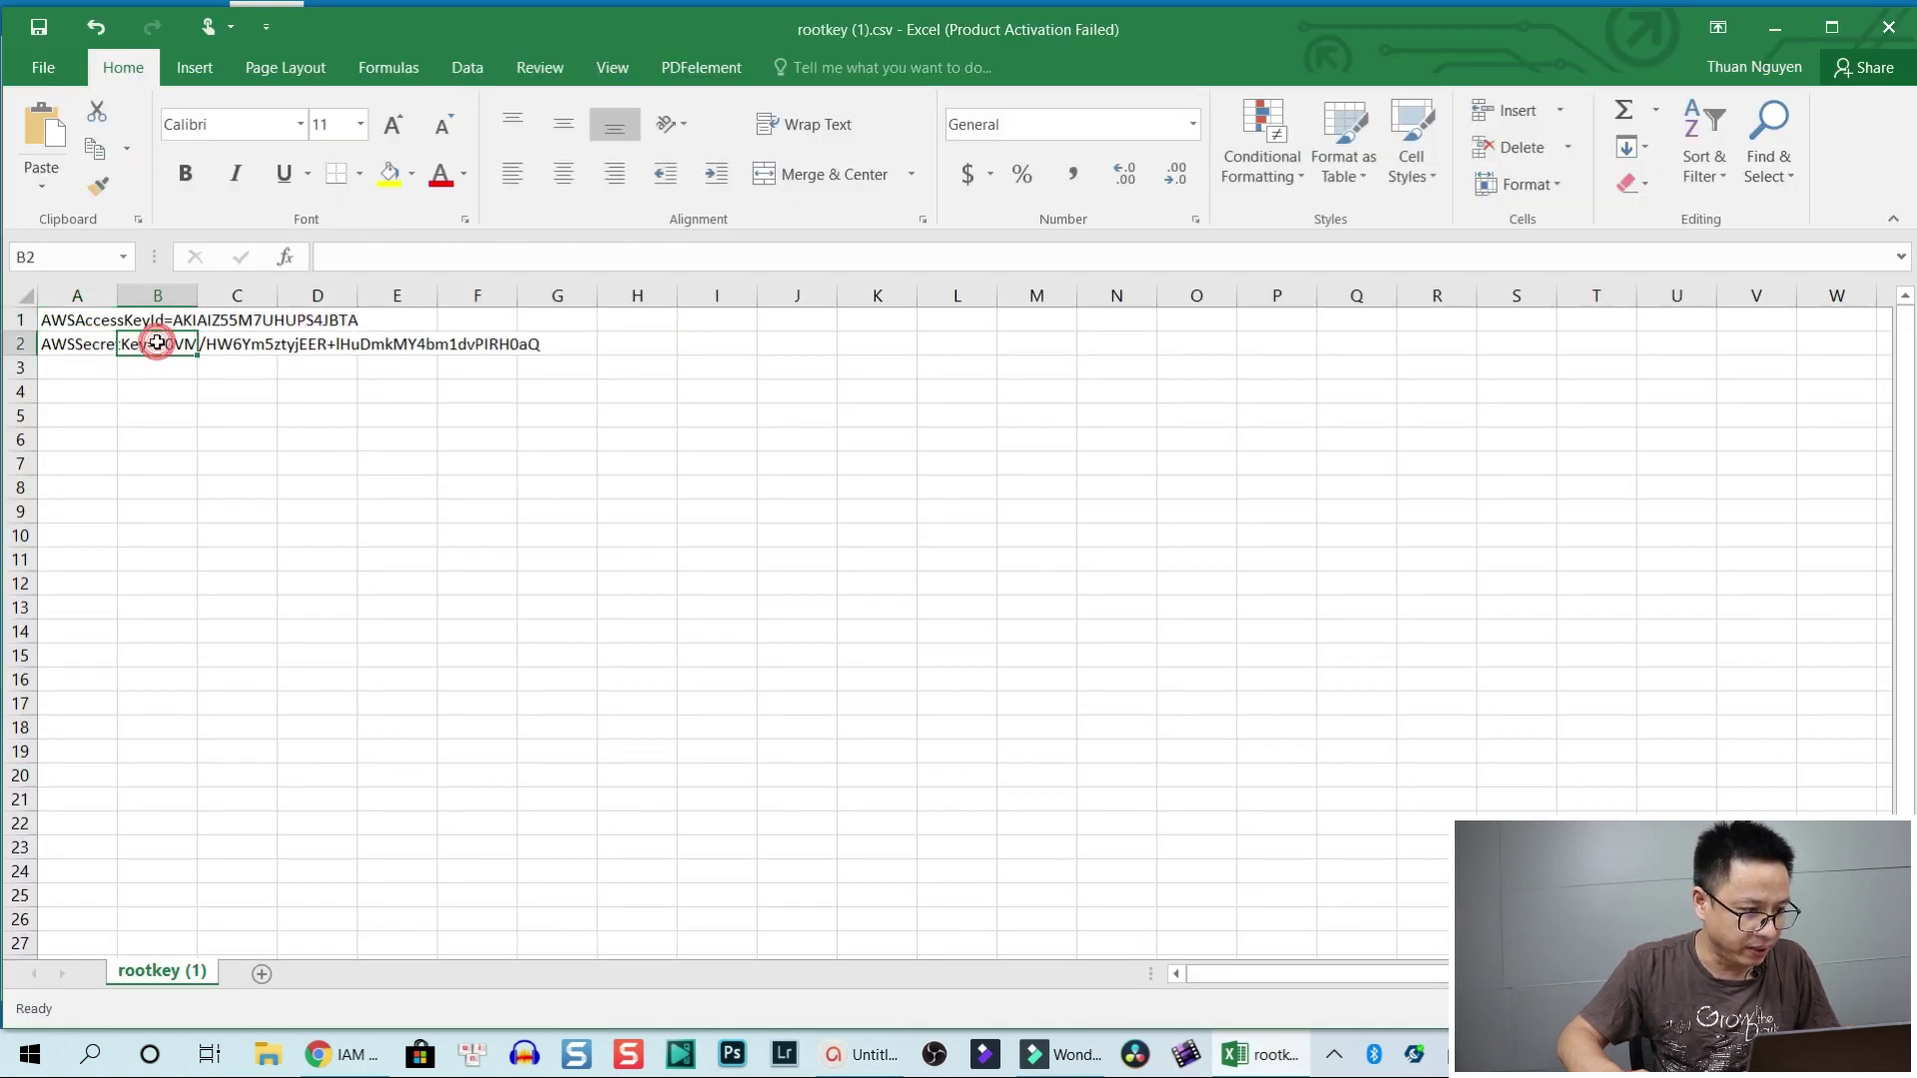
double_click(90, 343)
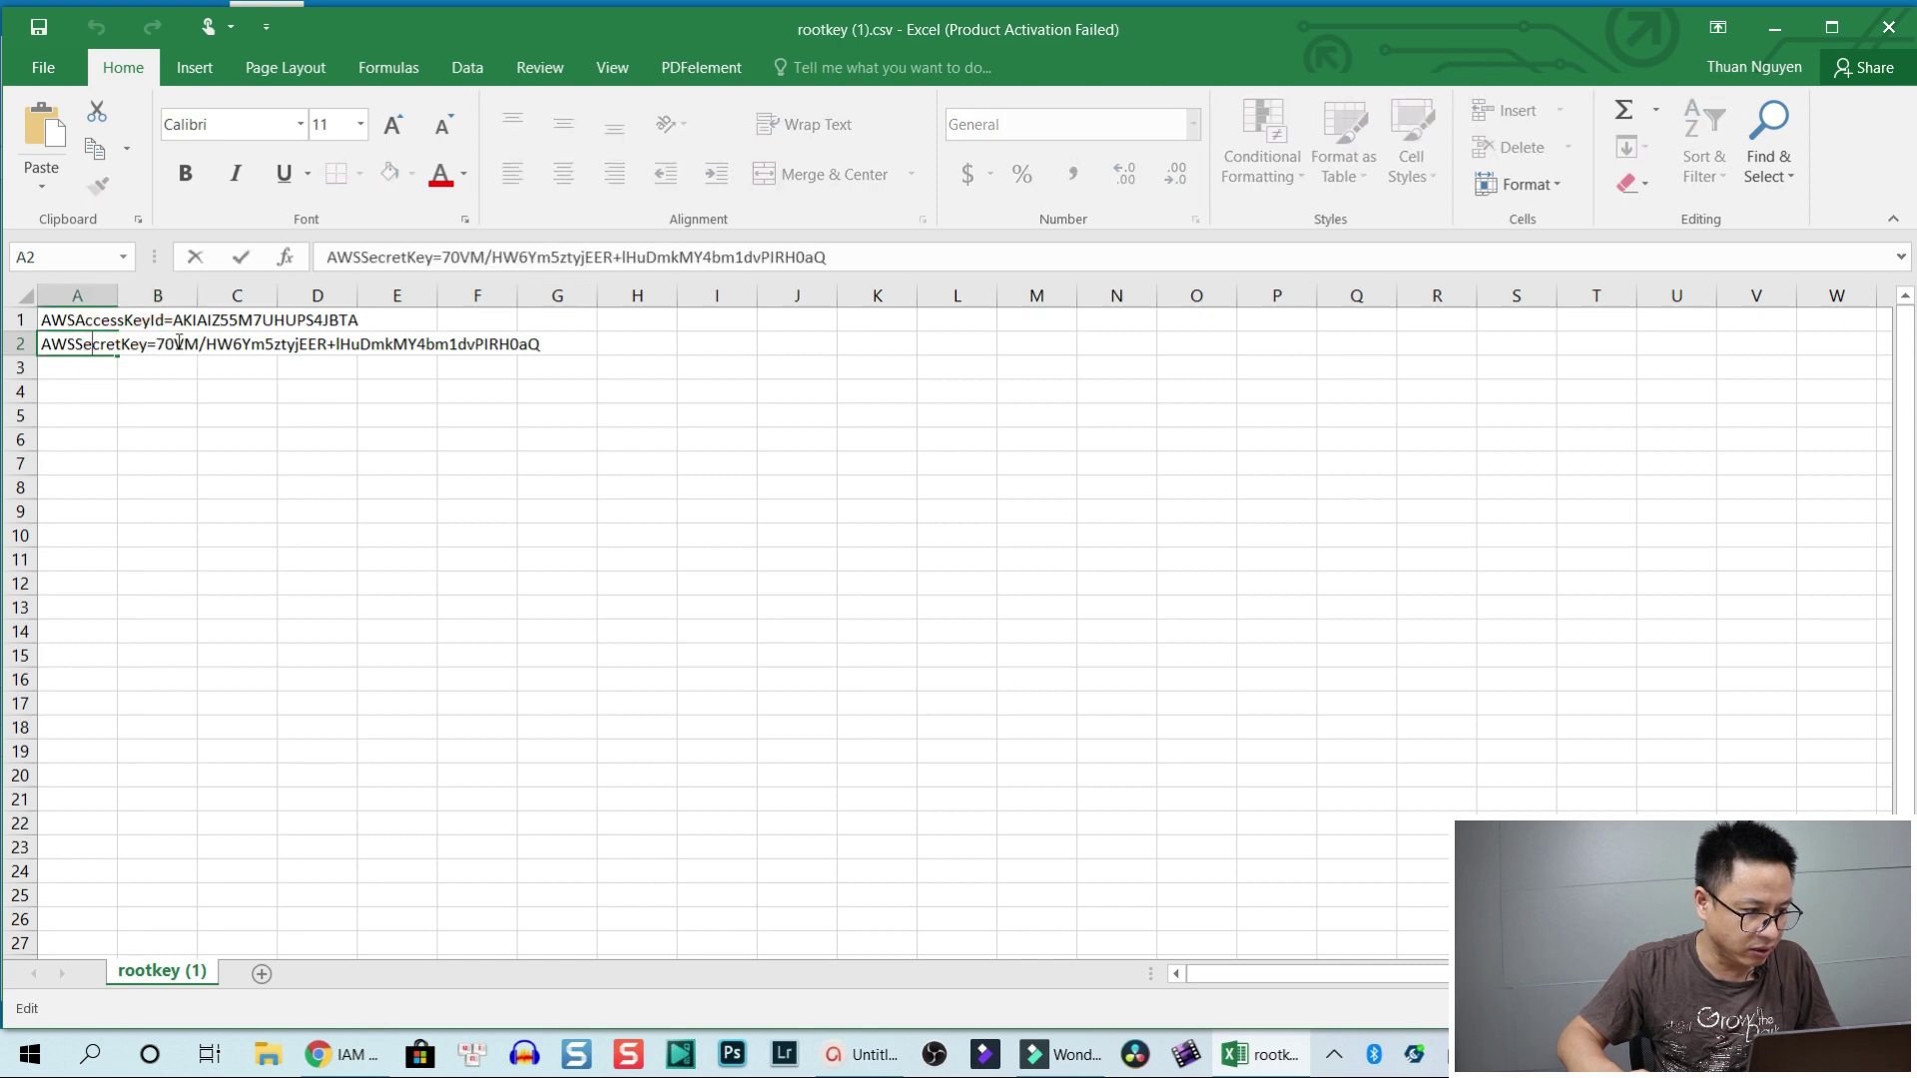
drag(159, 343, 542, 345)
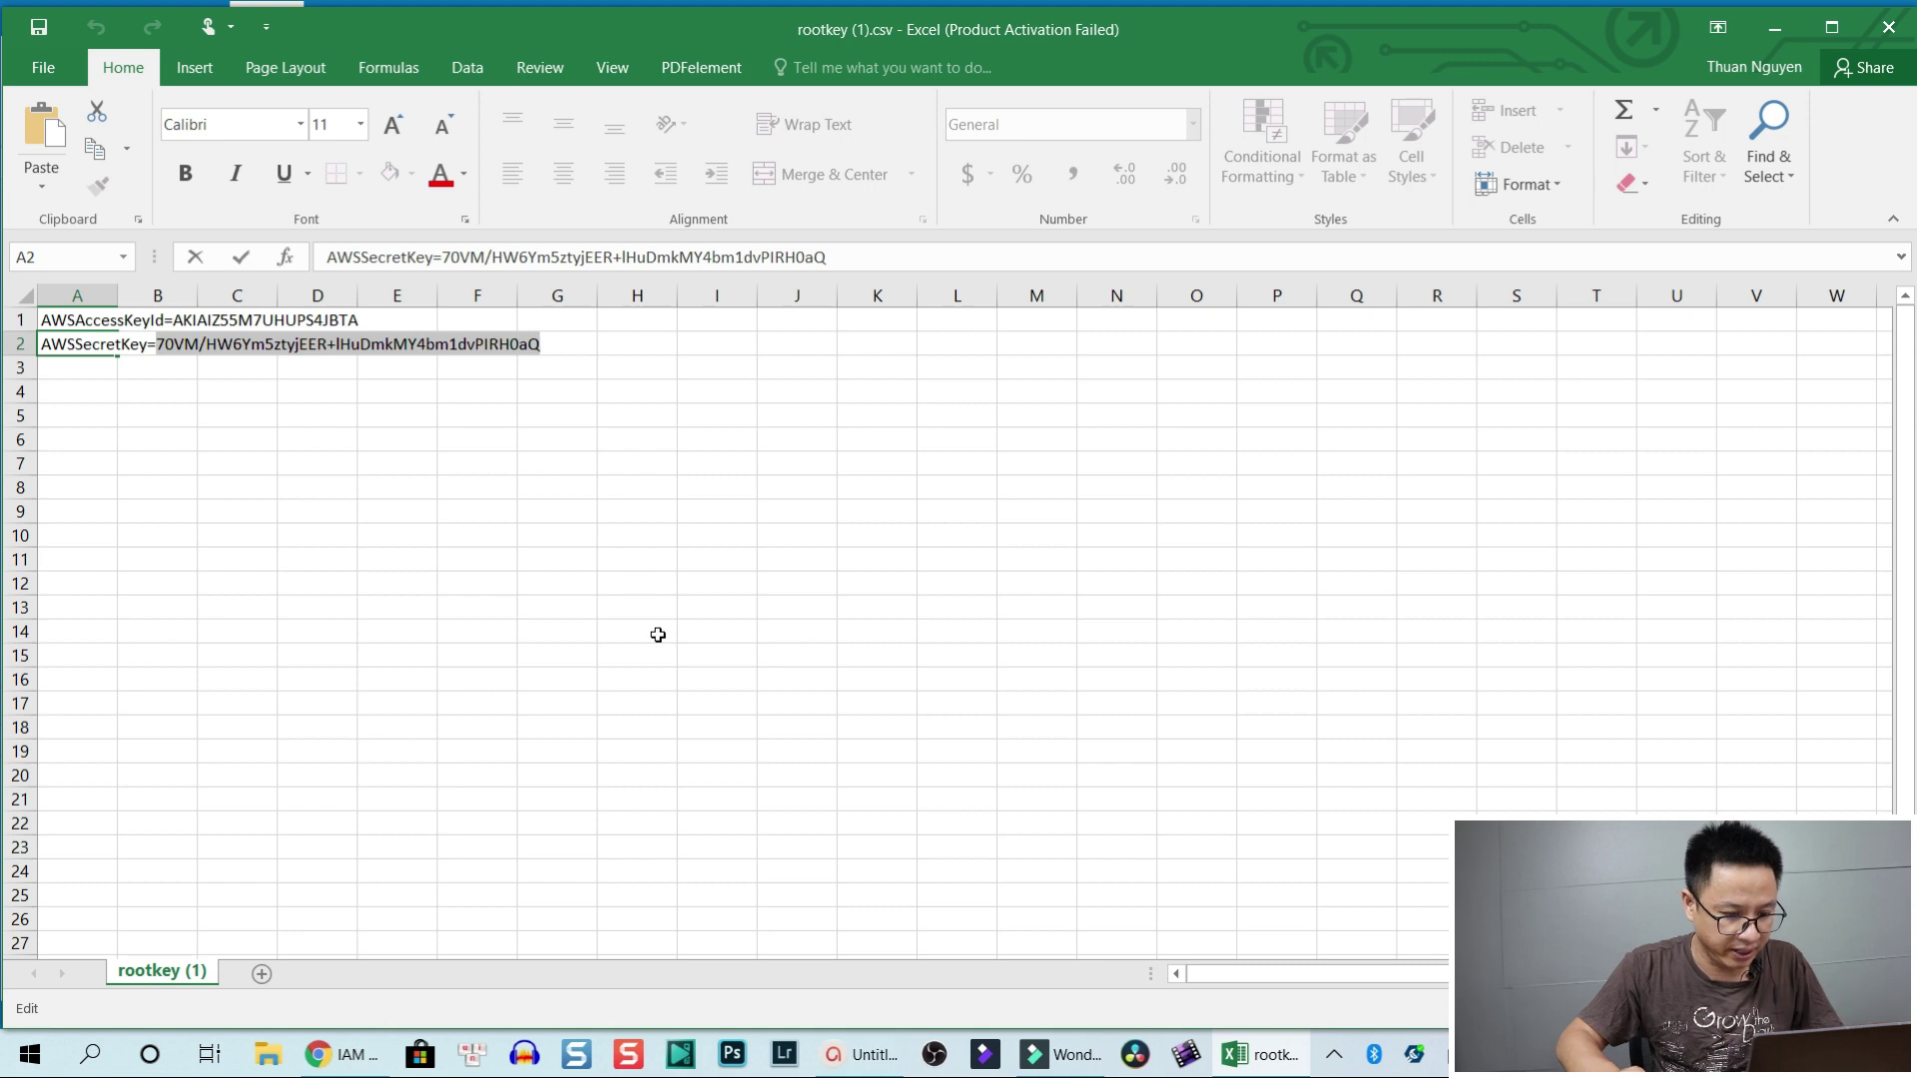
click(864, 1054)
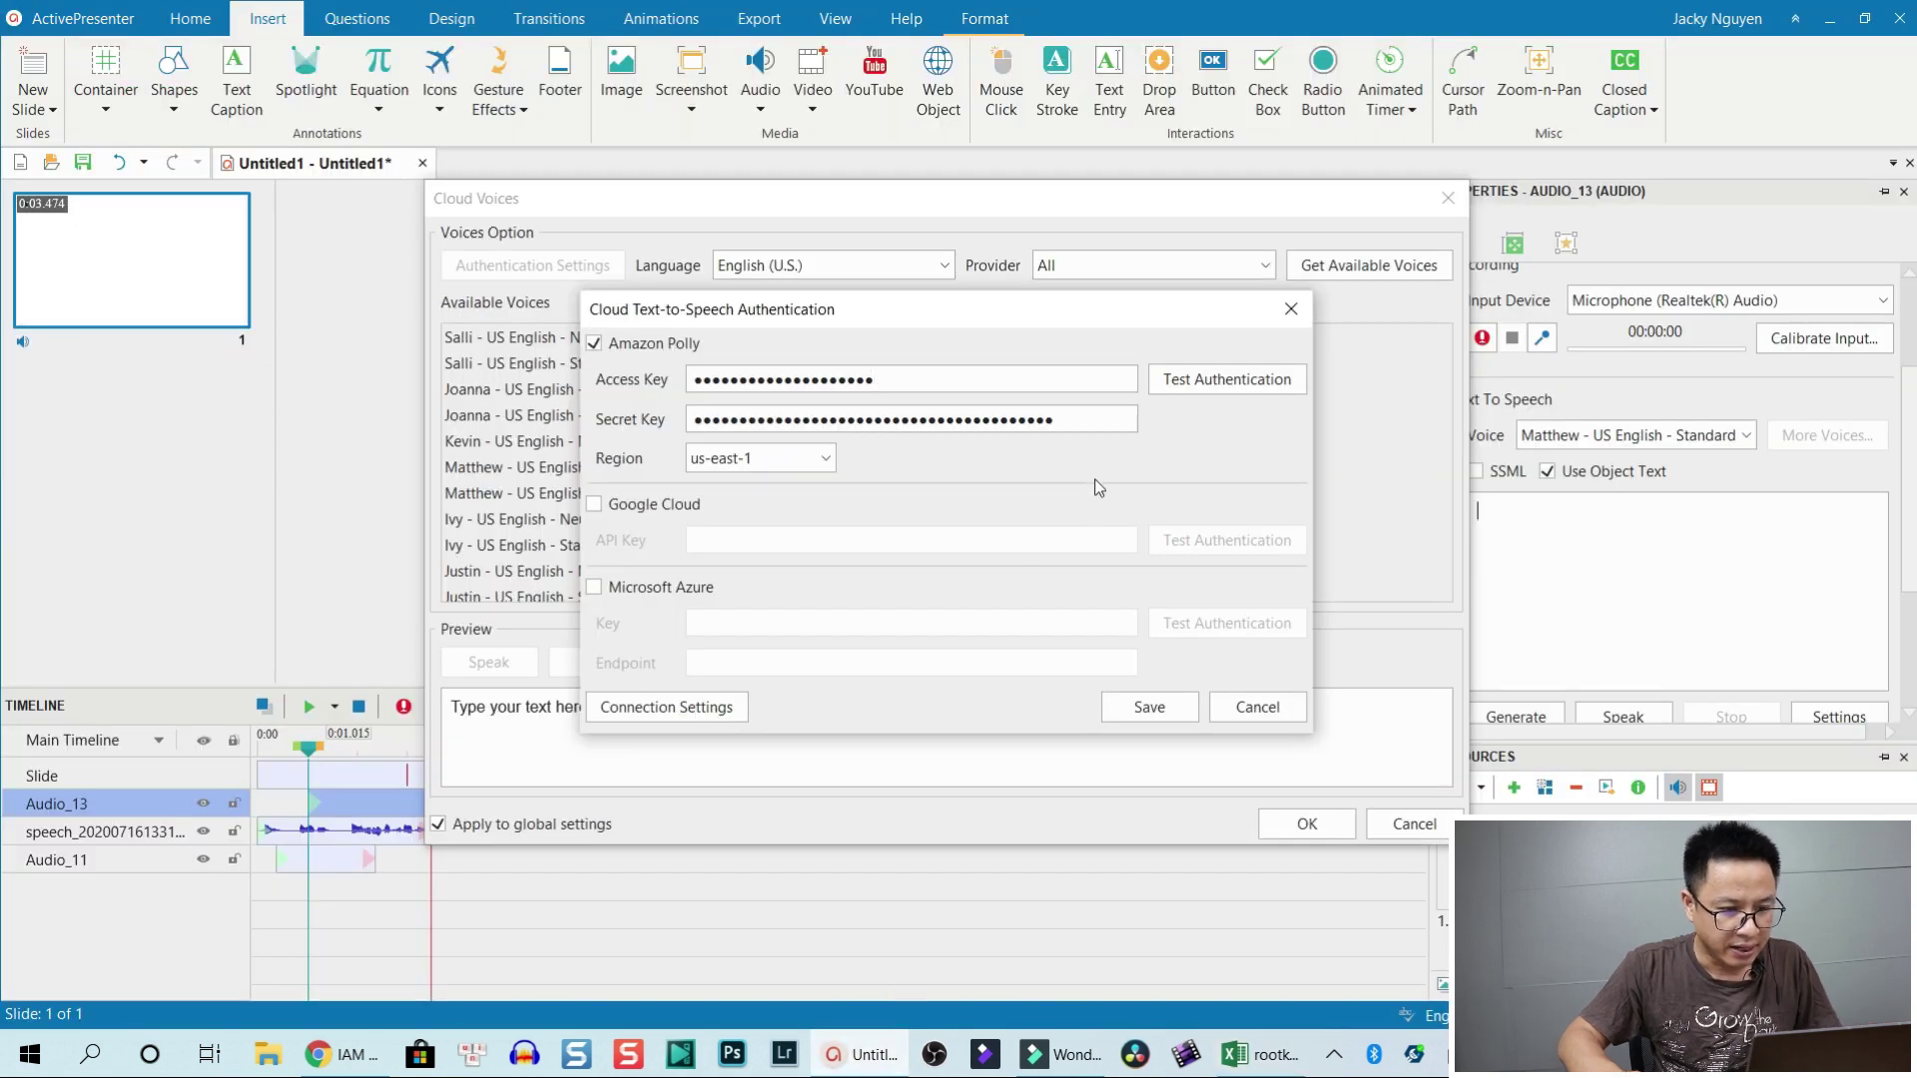
drag(1073, 419, 687, 415)
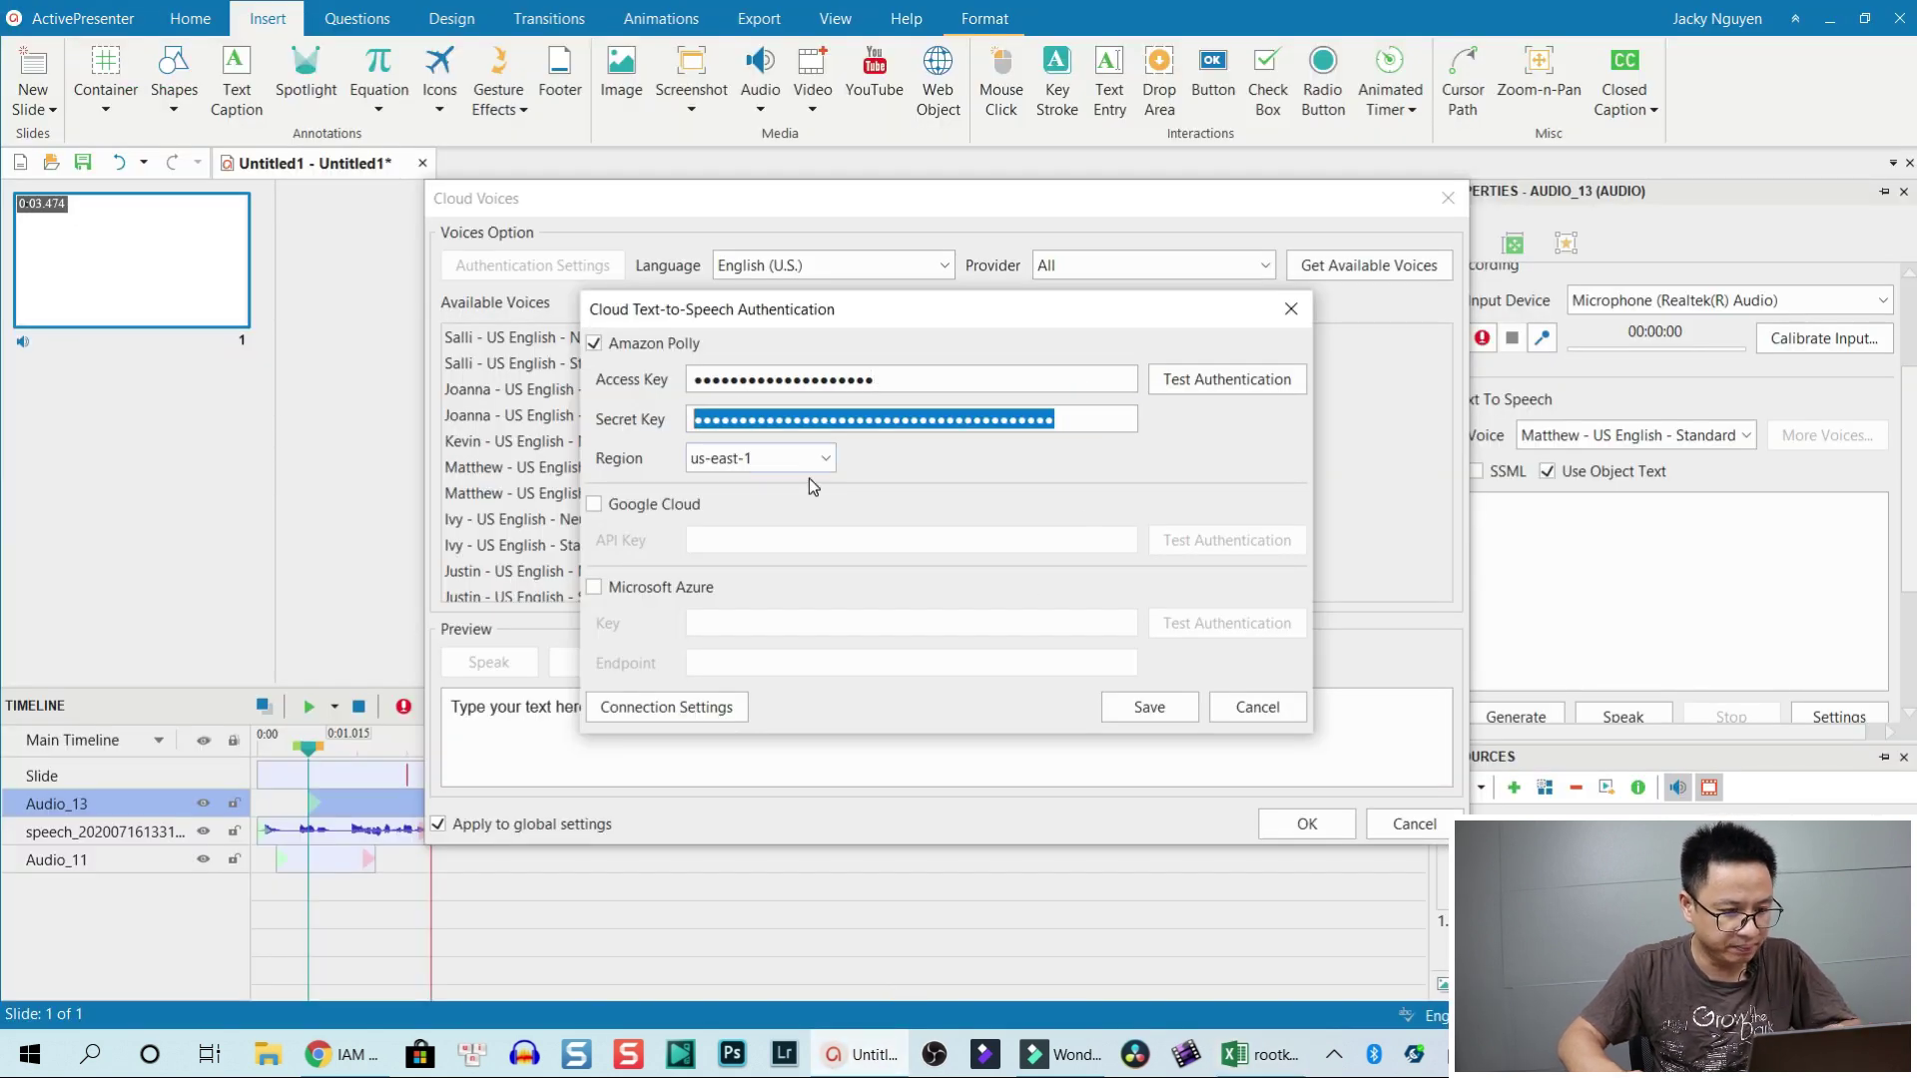
key(ctrl+v)
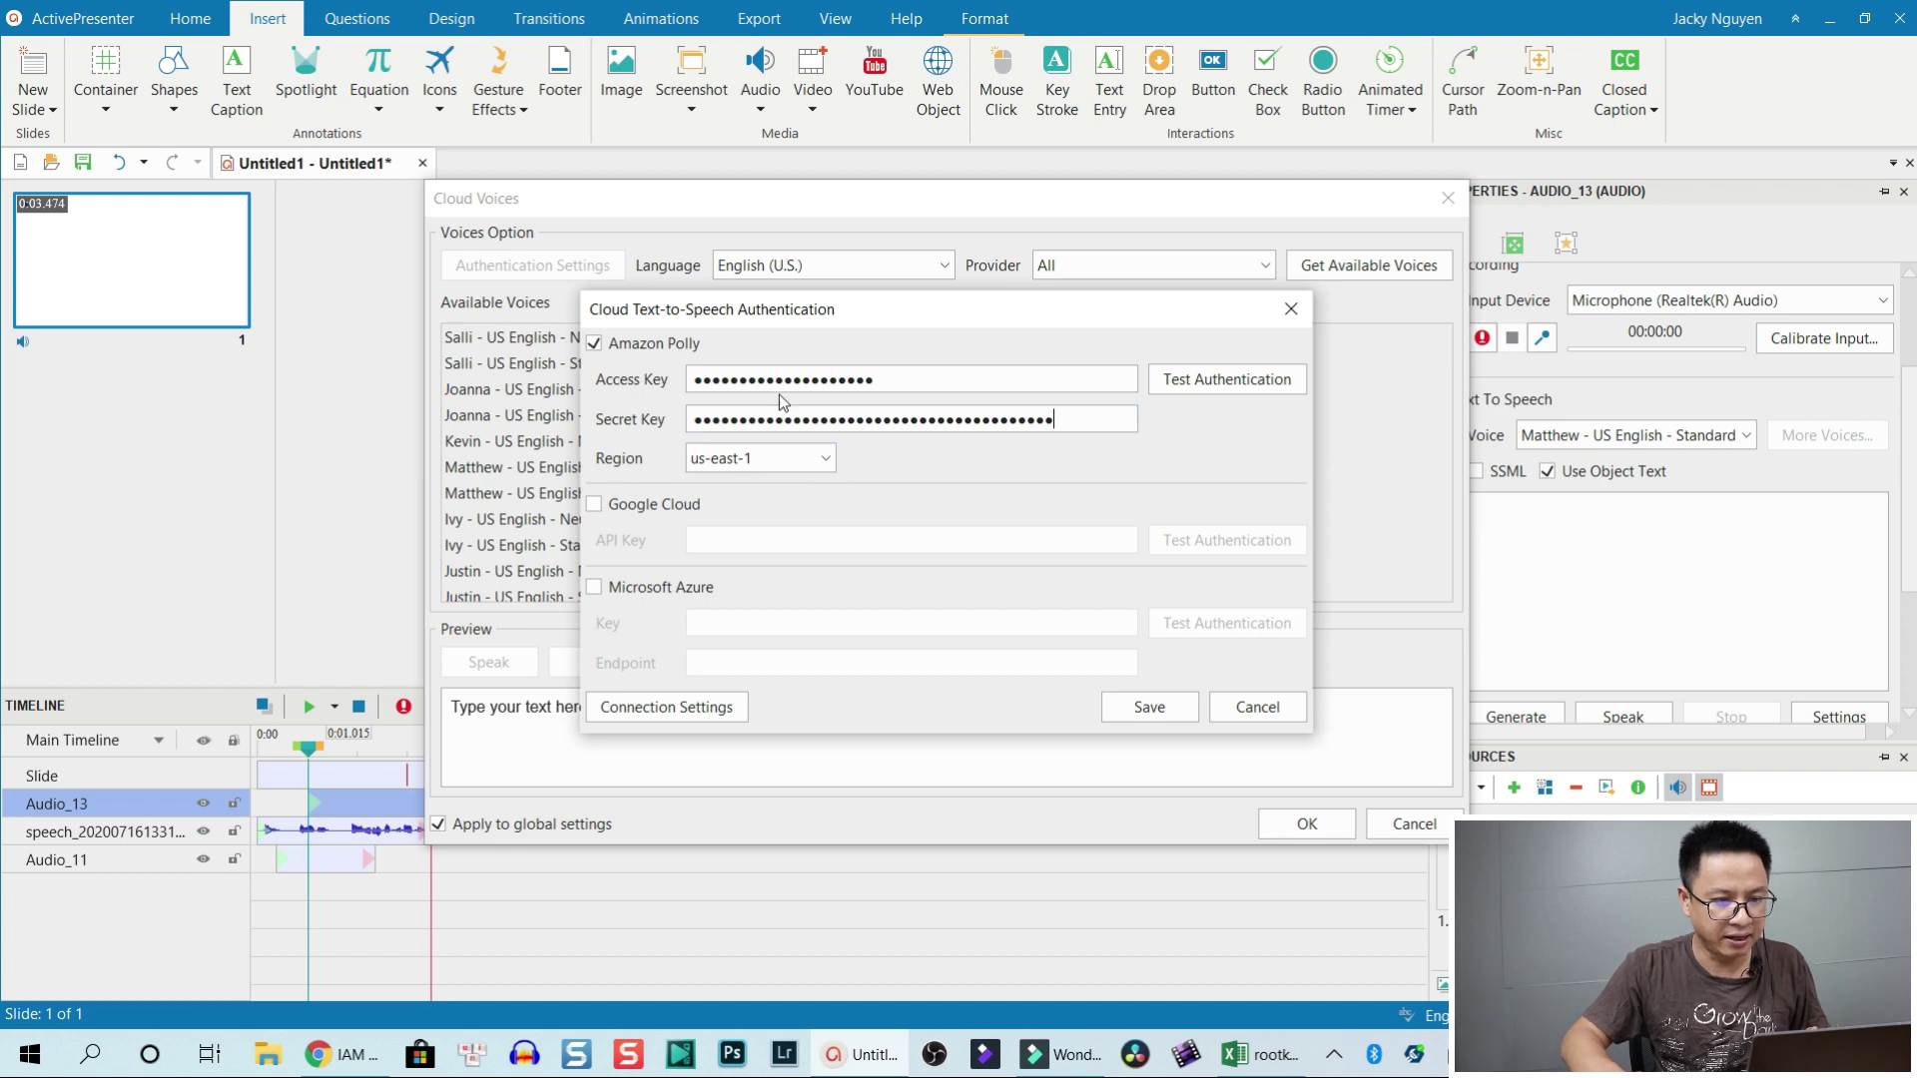
click(1210, 385)
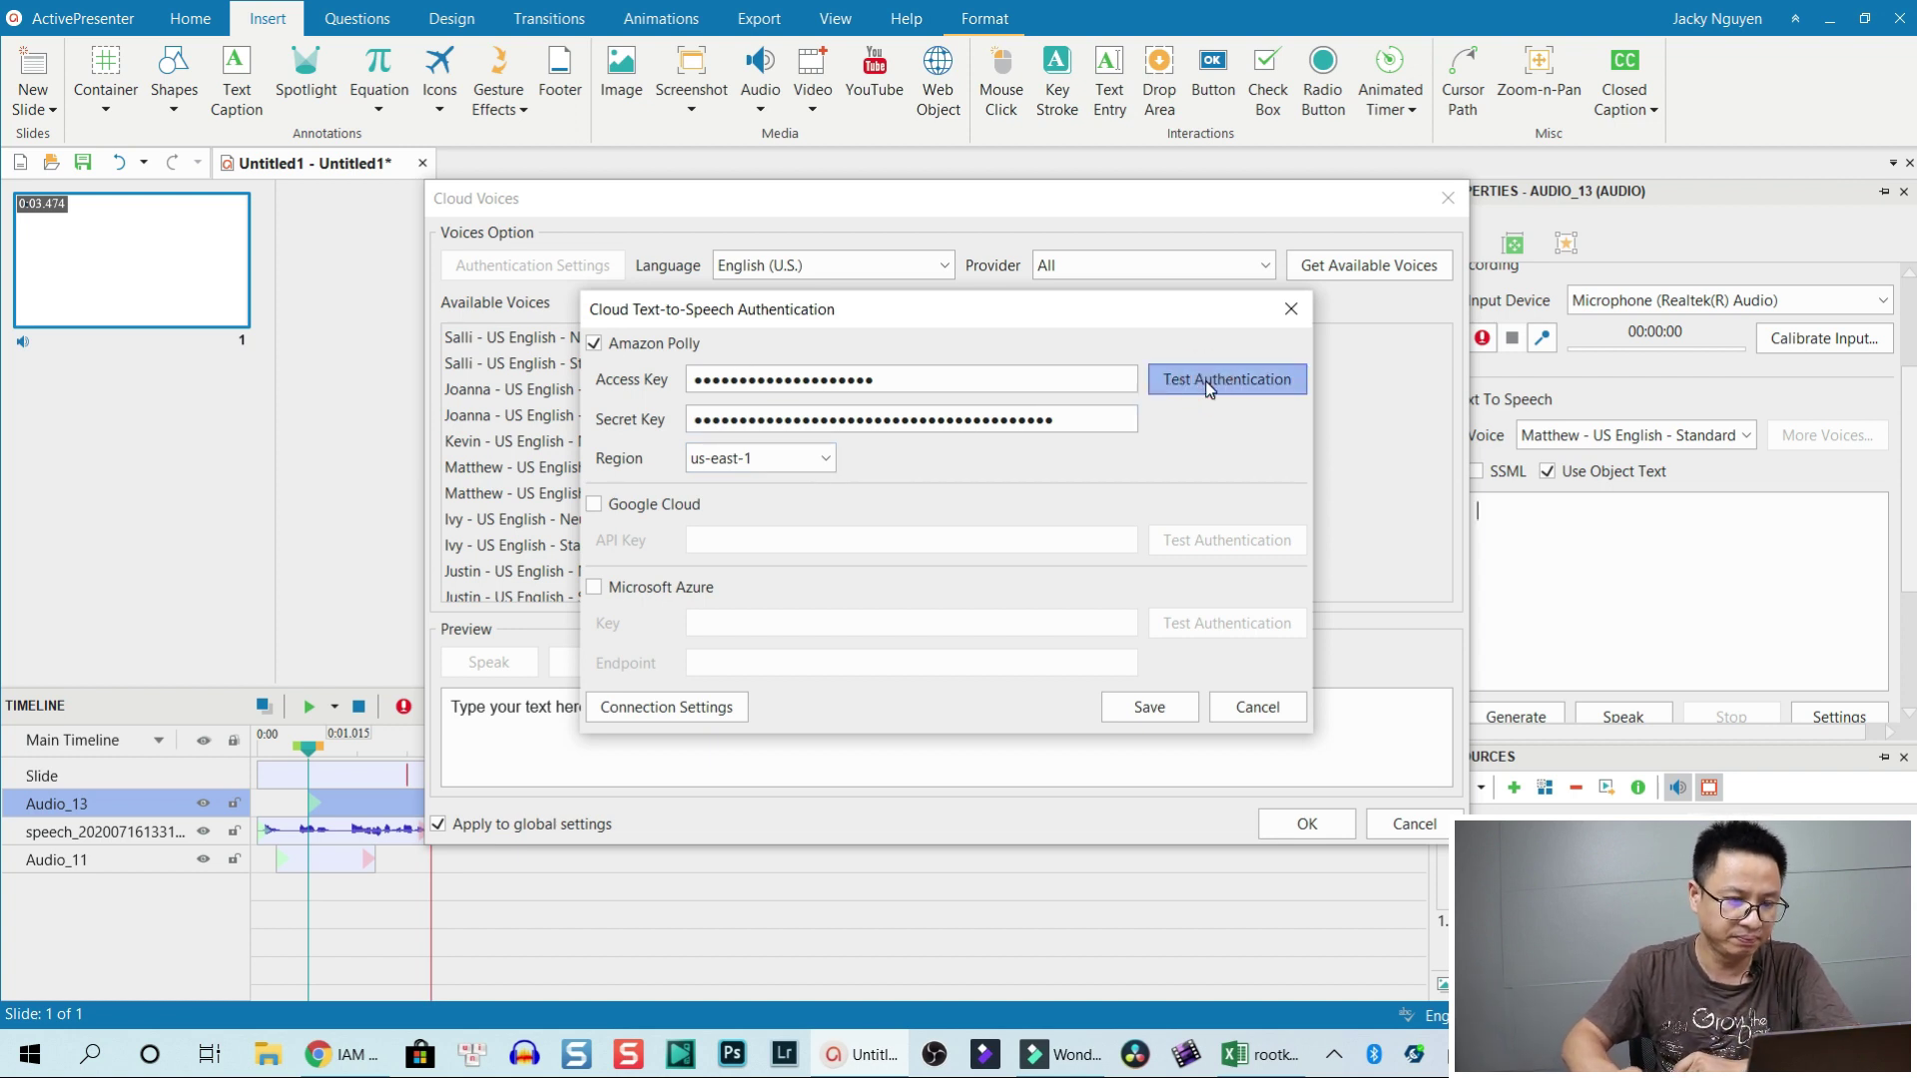
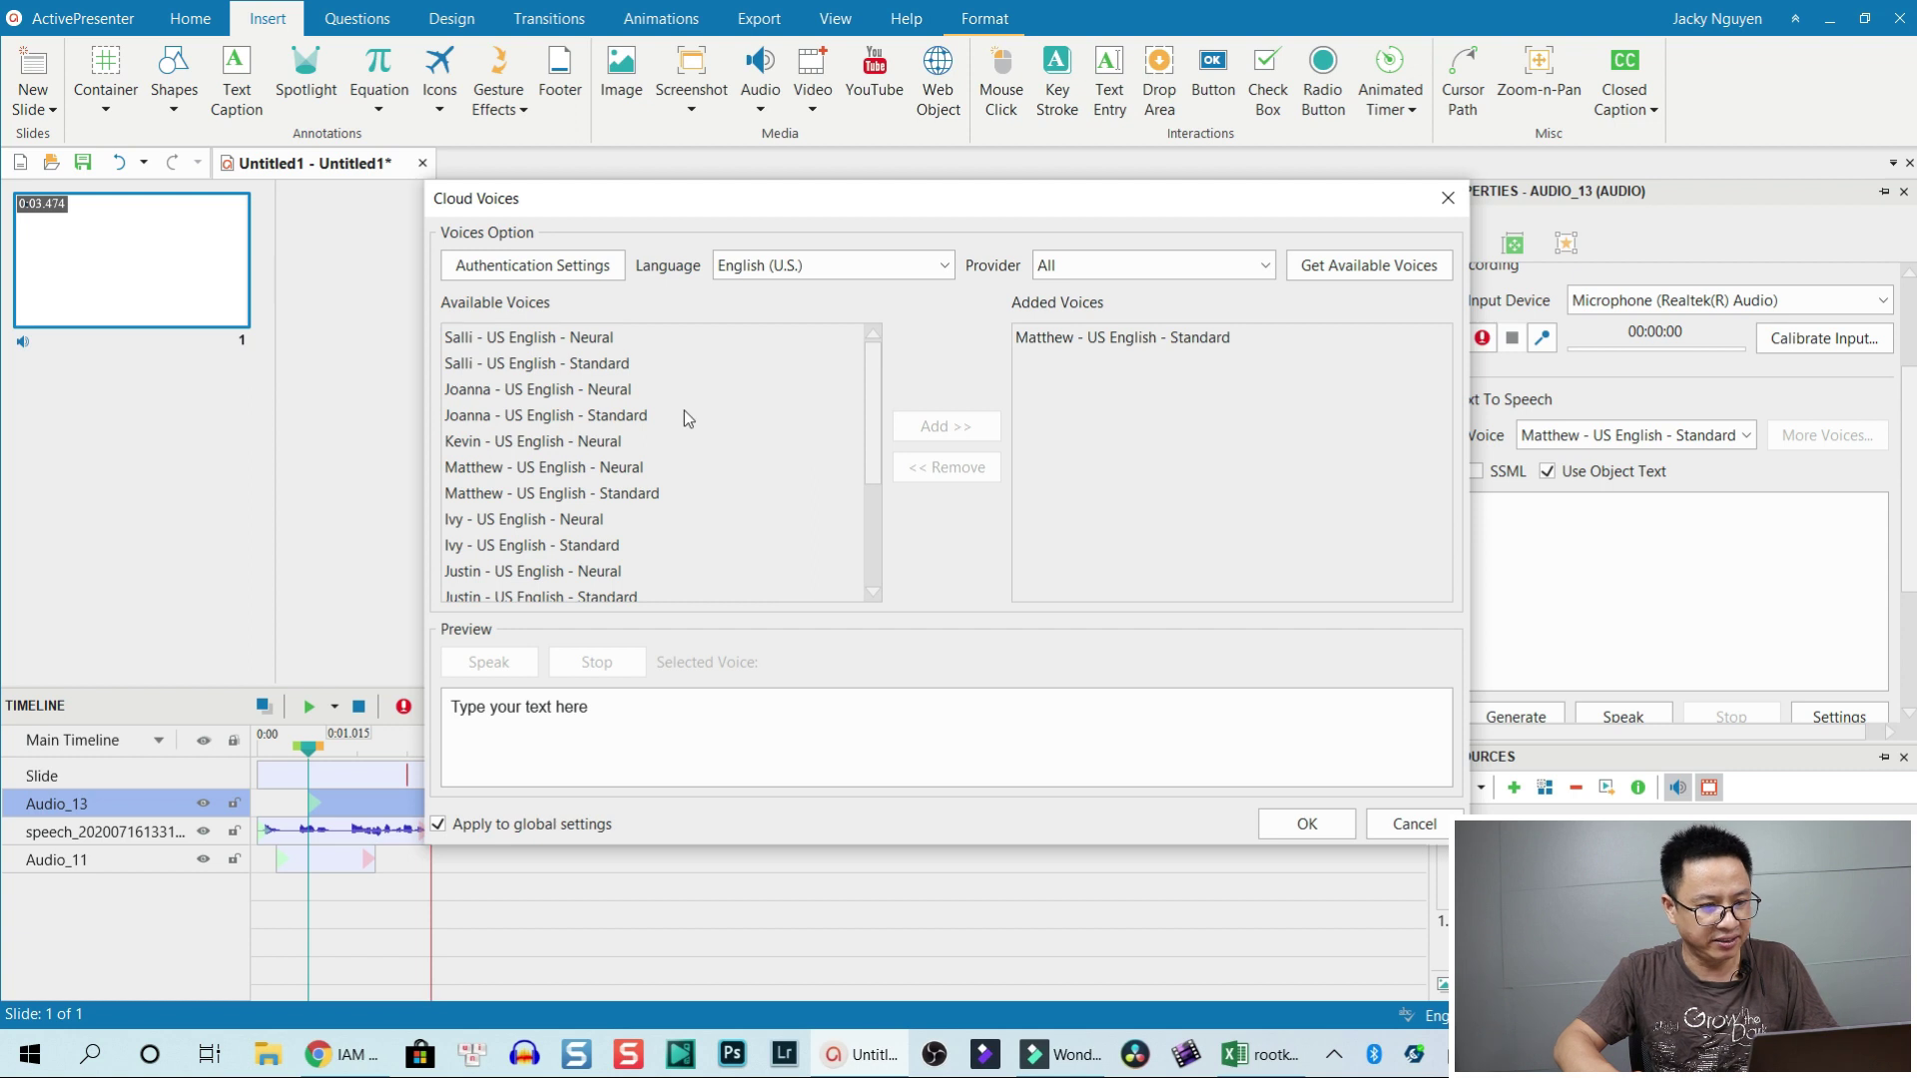
Filter the available cloud voices by Vietnamese, and set the language back to English (U.S.)
mouse_move(872, 403)
mouse_down()
mouse_move(858, 537)
mouse_move(873, 386)
mouse_up()
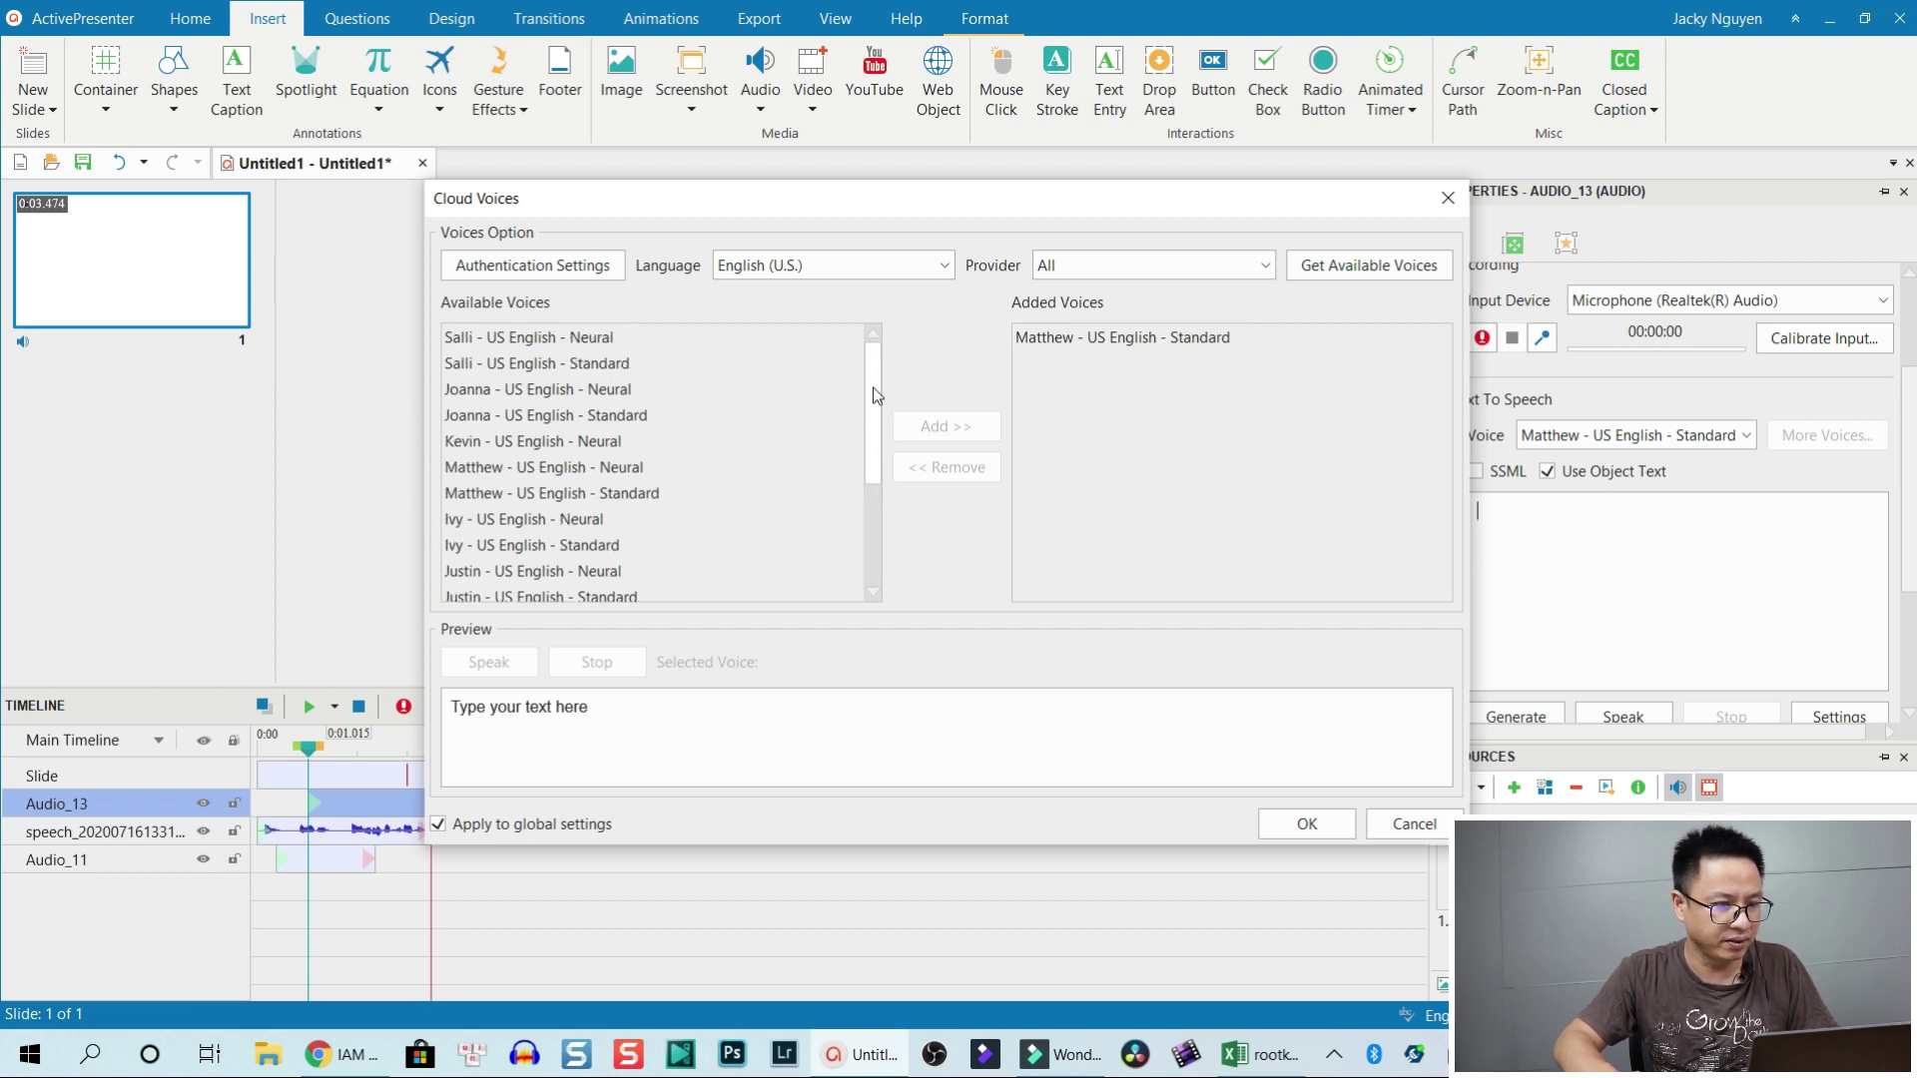
click(837, 273)
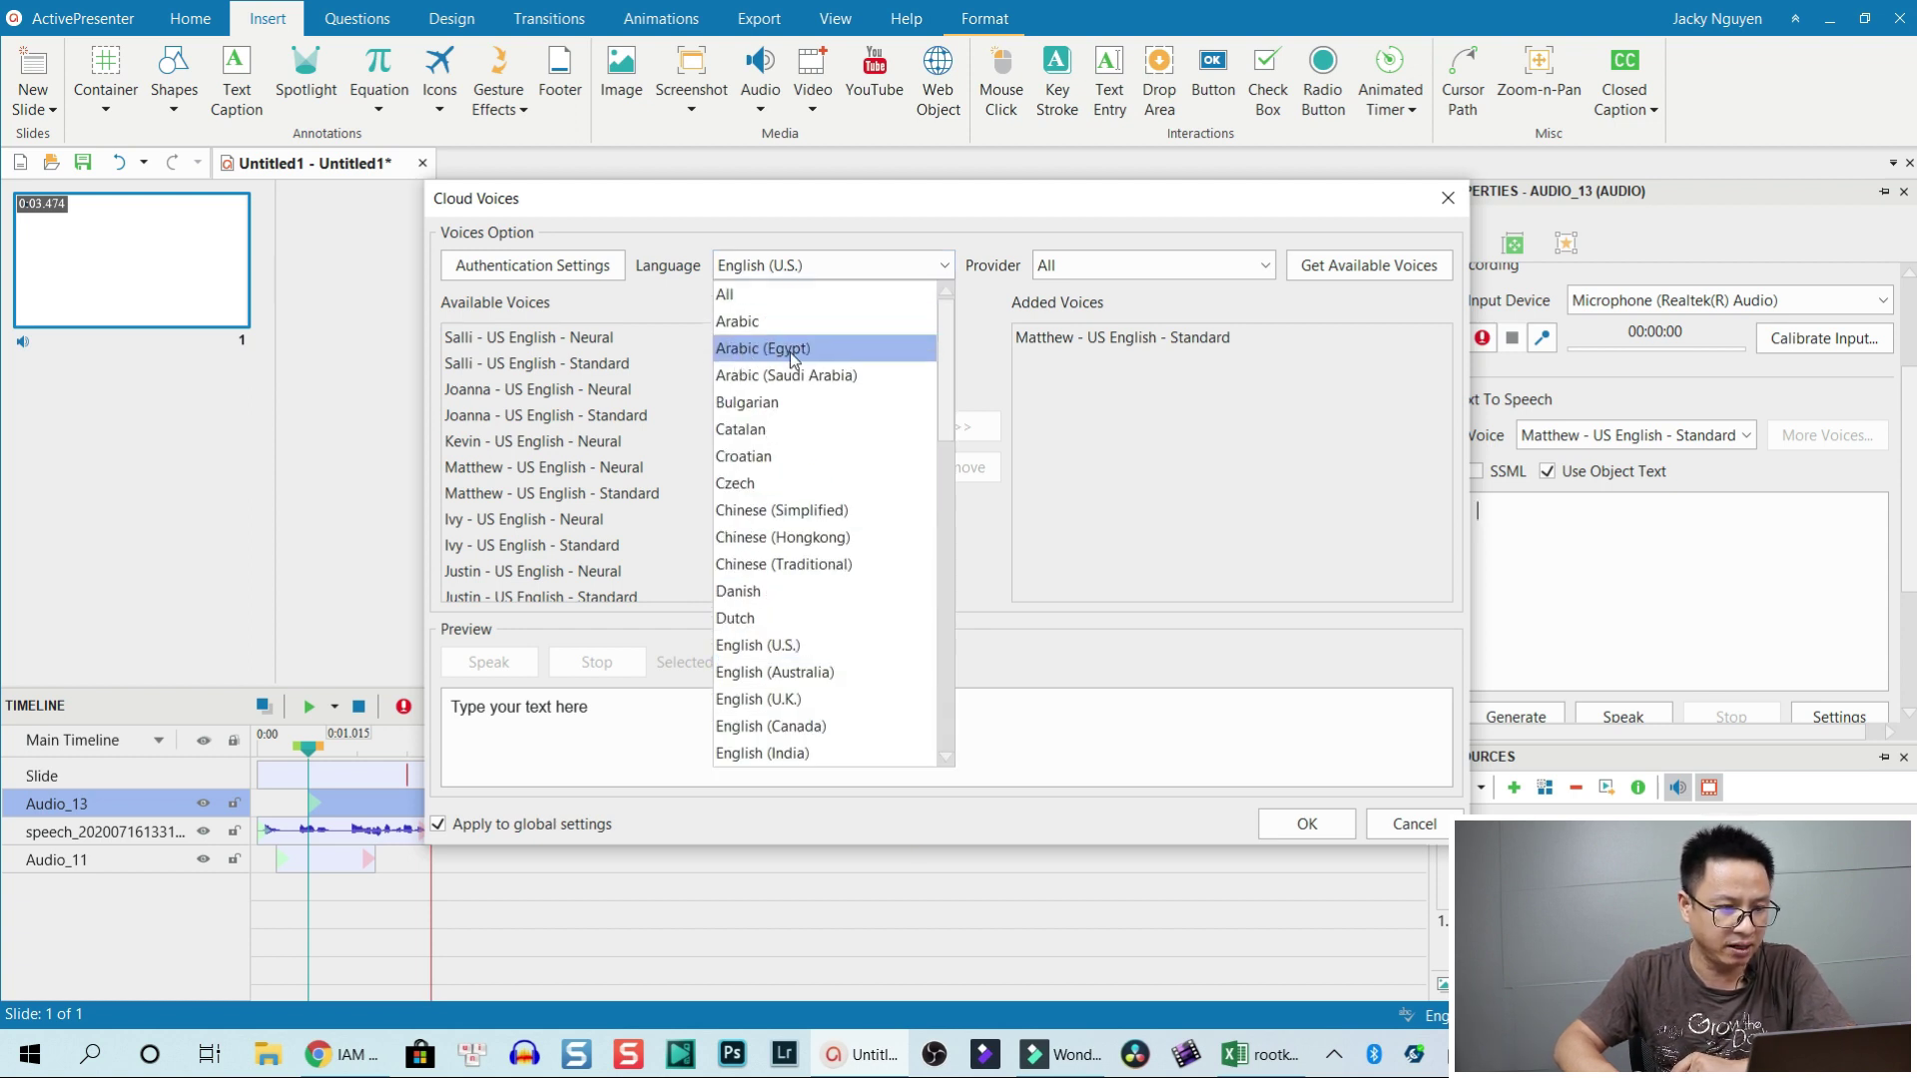
drag(943, 361, 918, 717)
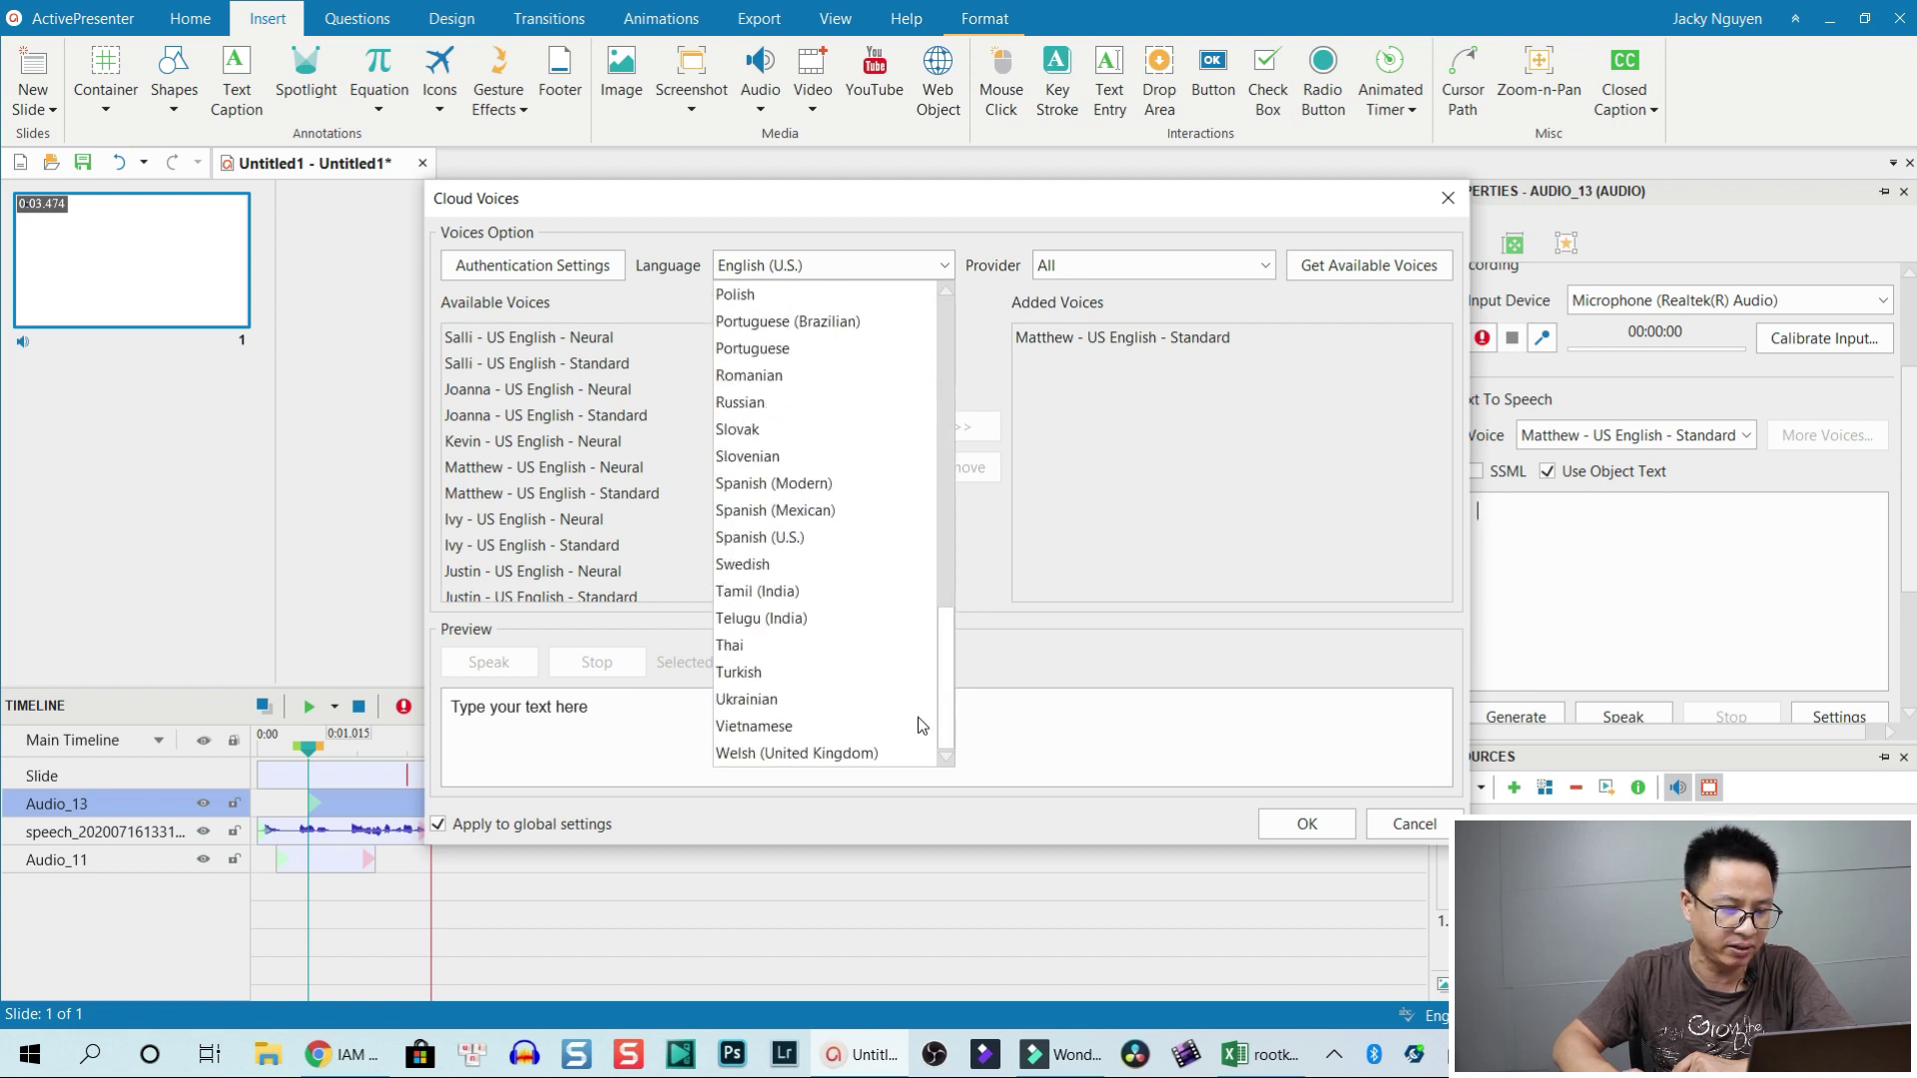
click(779, 727)
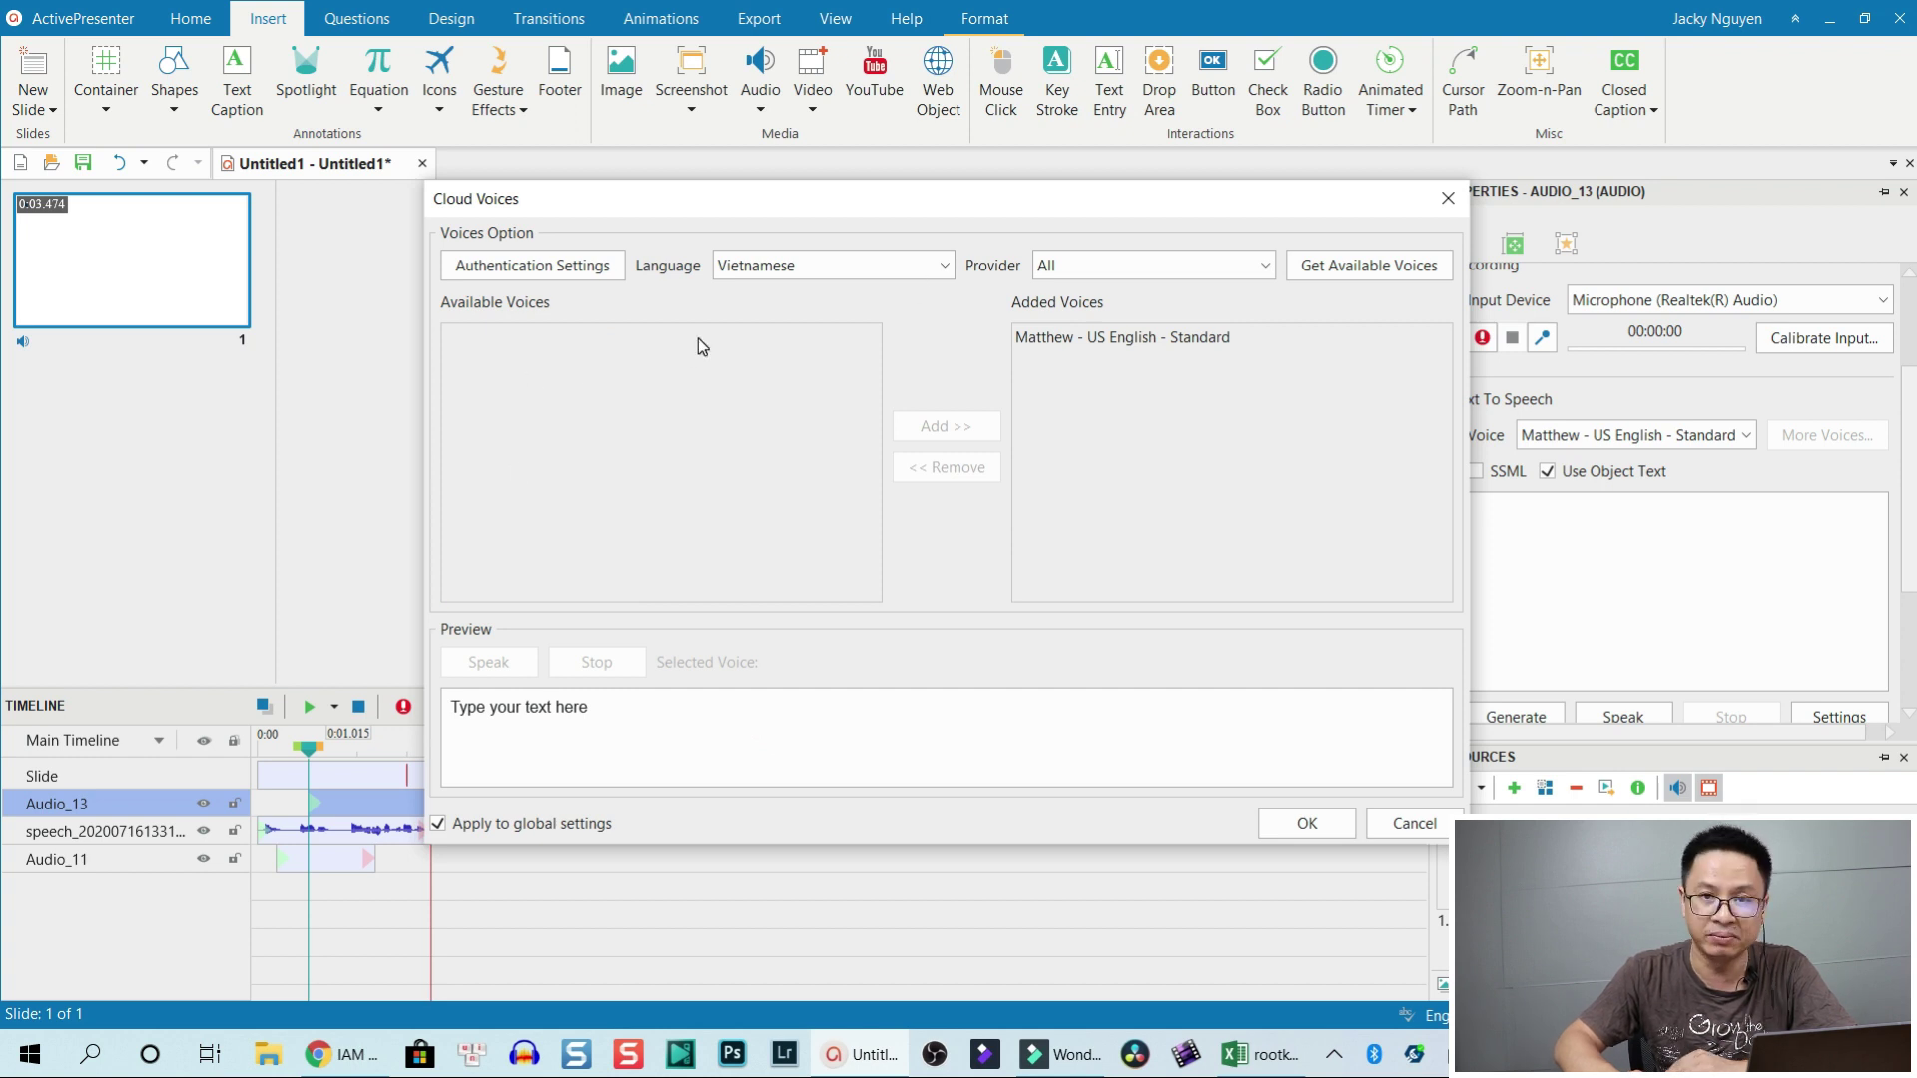
click(799, 268)
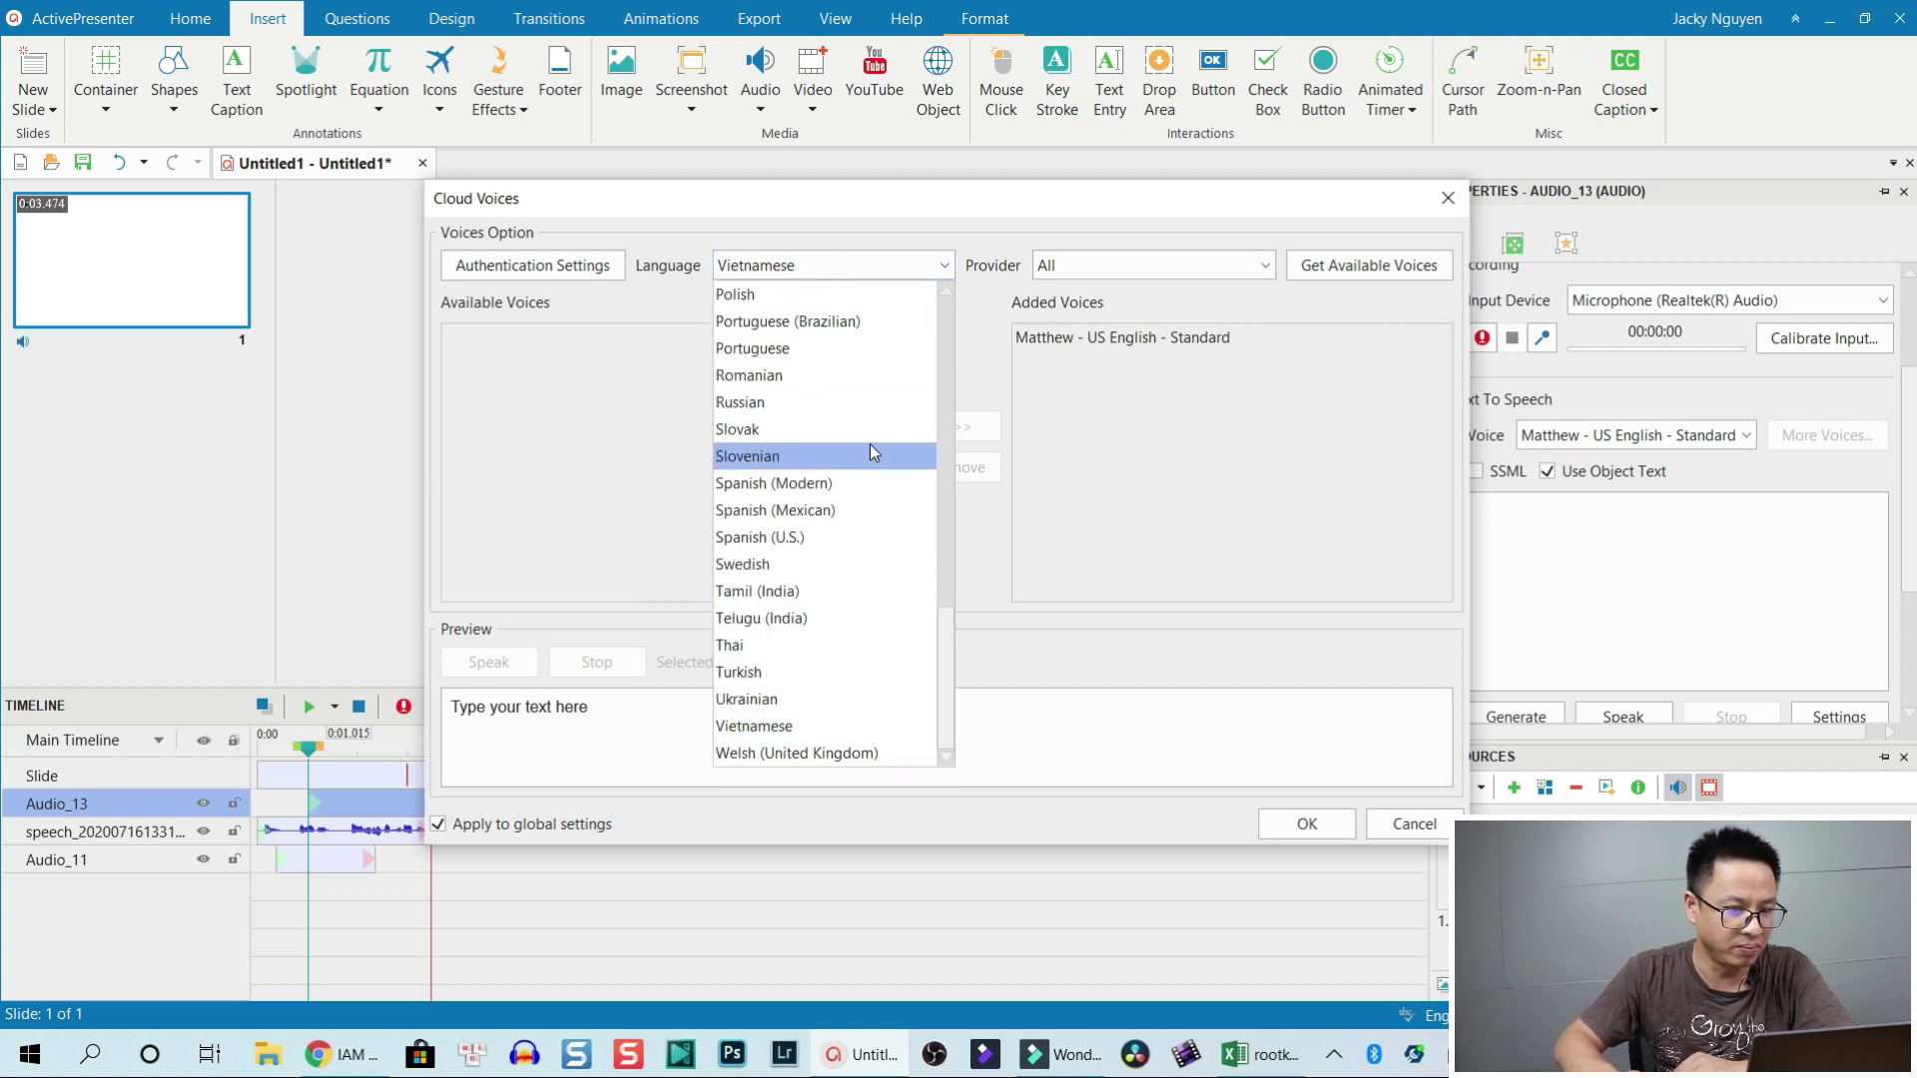
scroll(910, 486, up, 8)
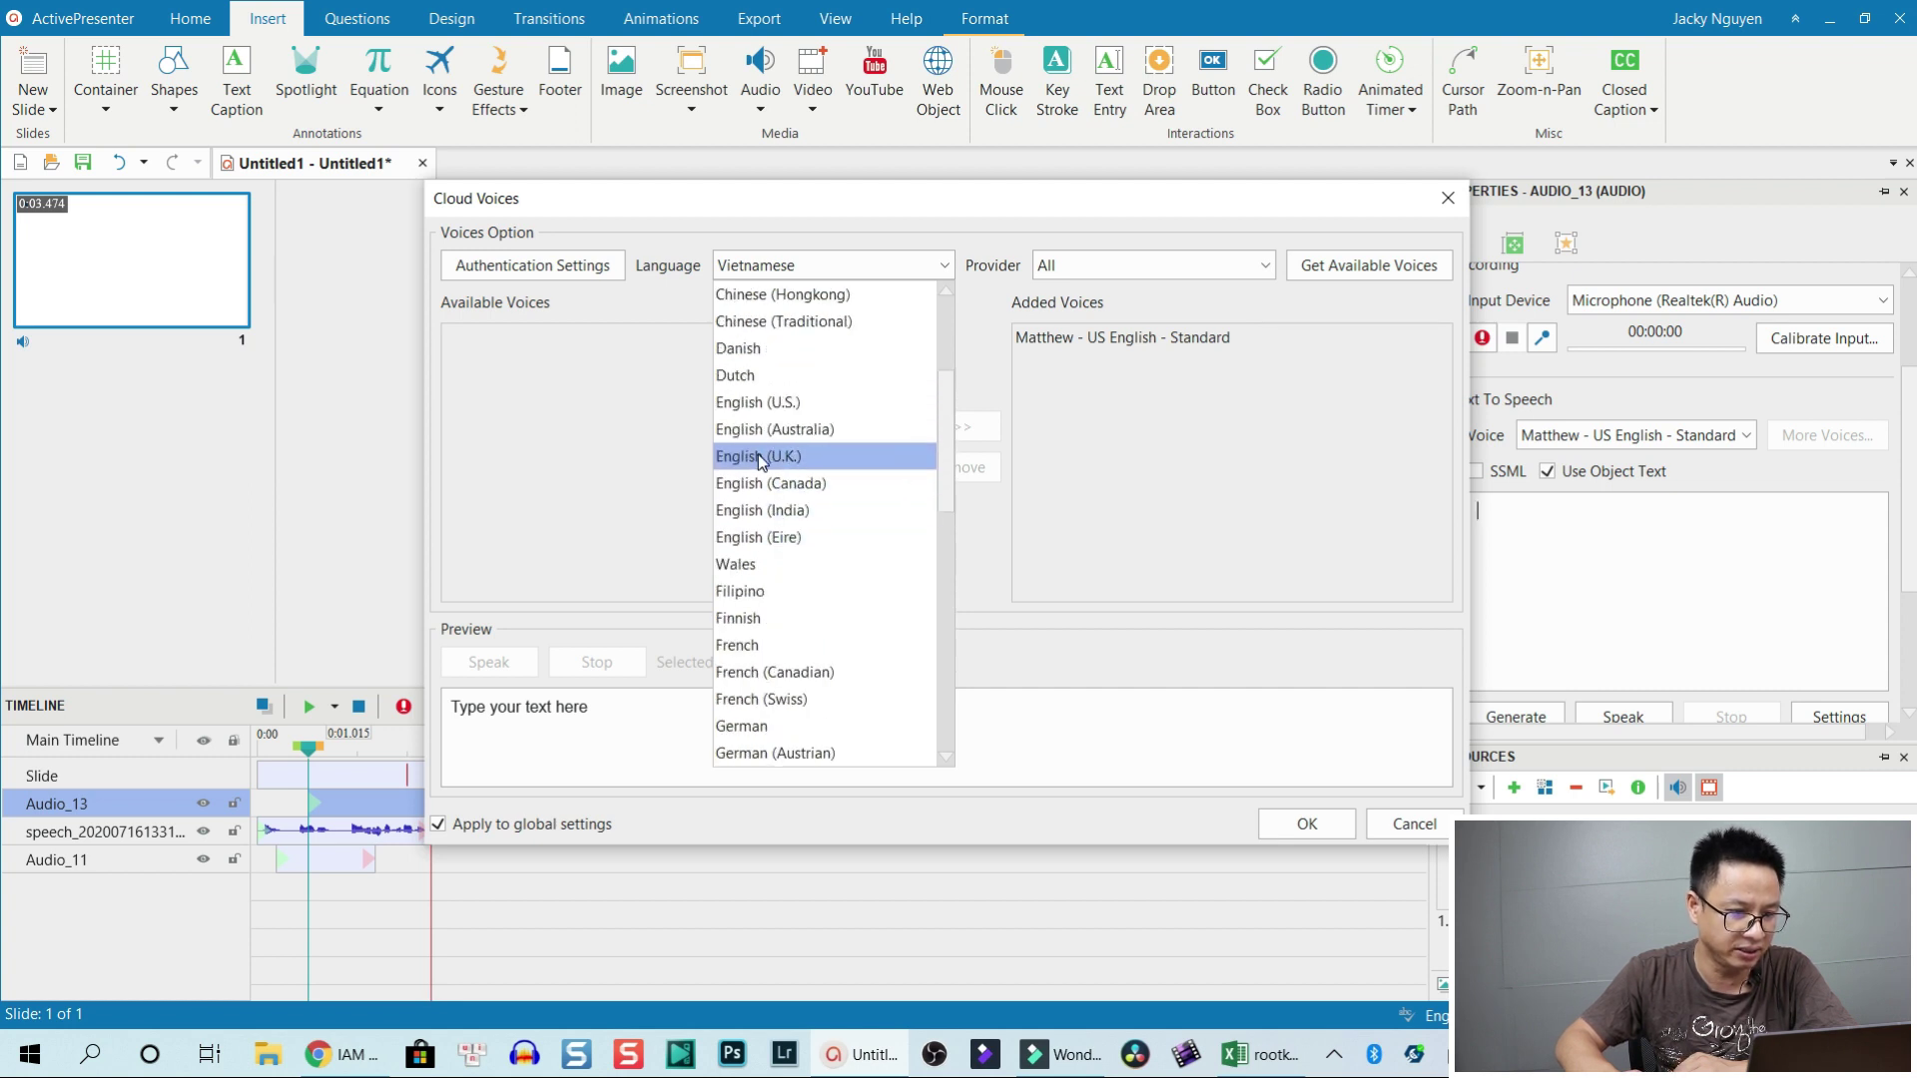
click(758, 403)
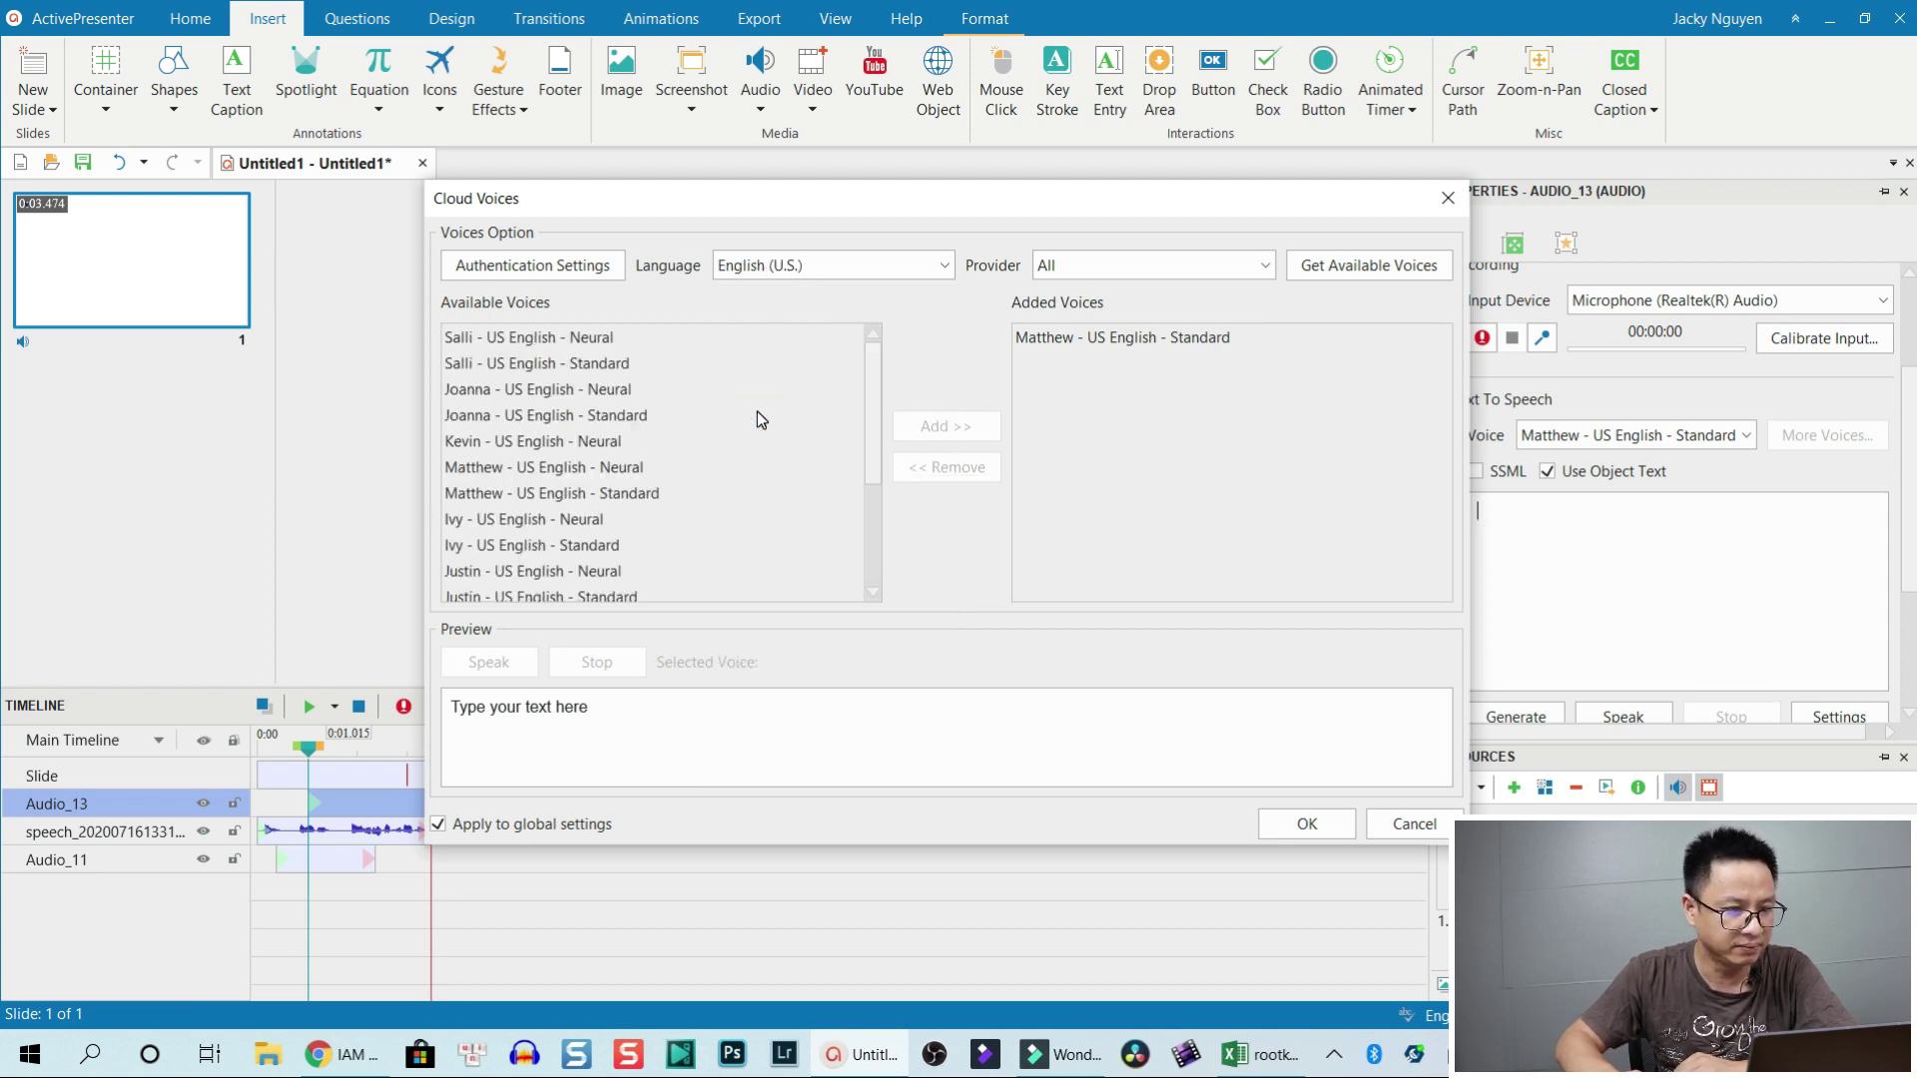
Add the Matthew - US English - Standard voice to the added voices and accept the cloud voice settings
click(521, 469)
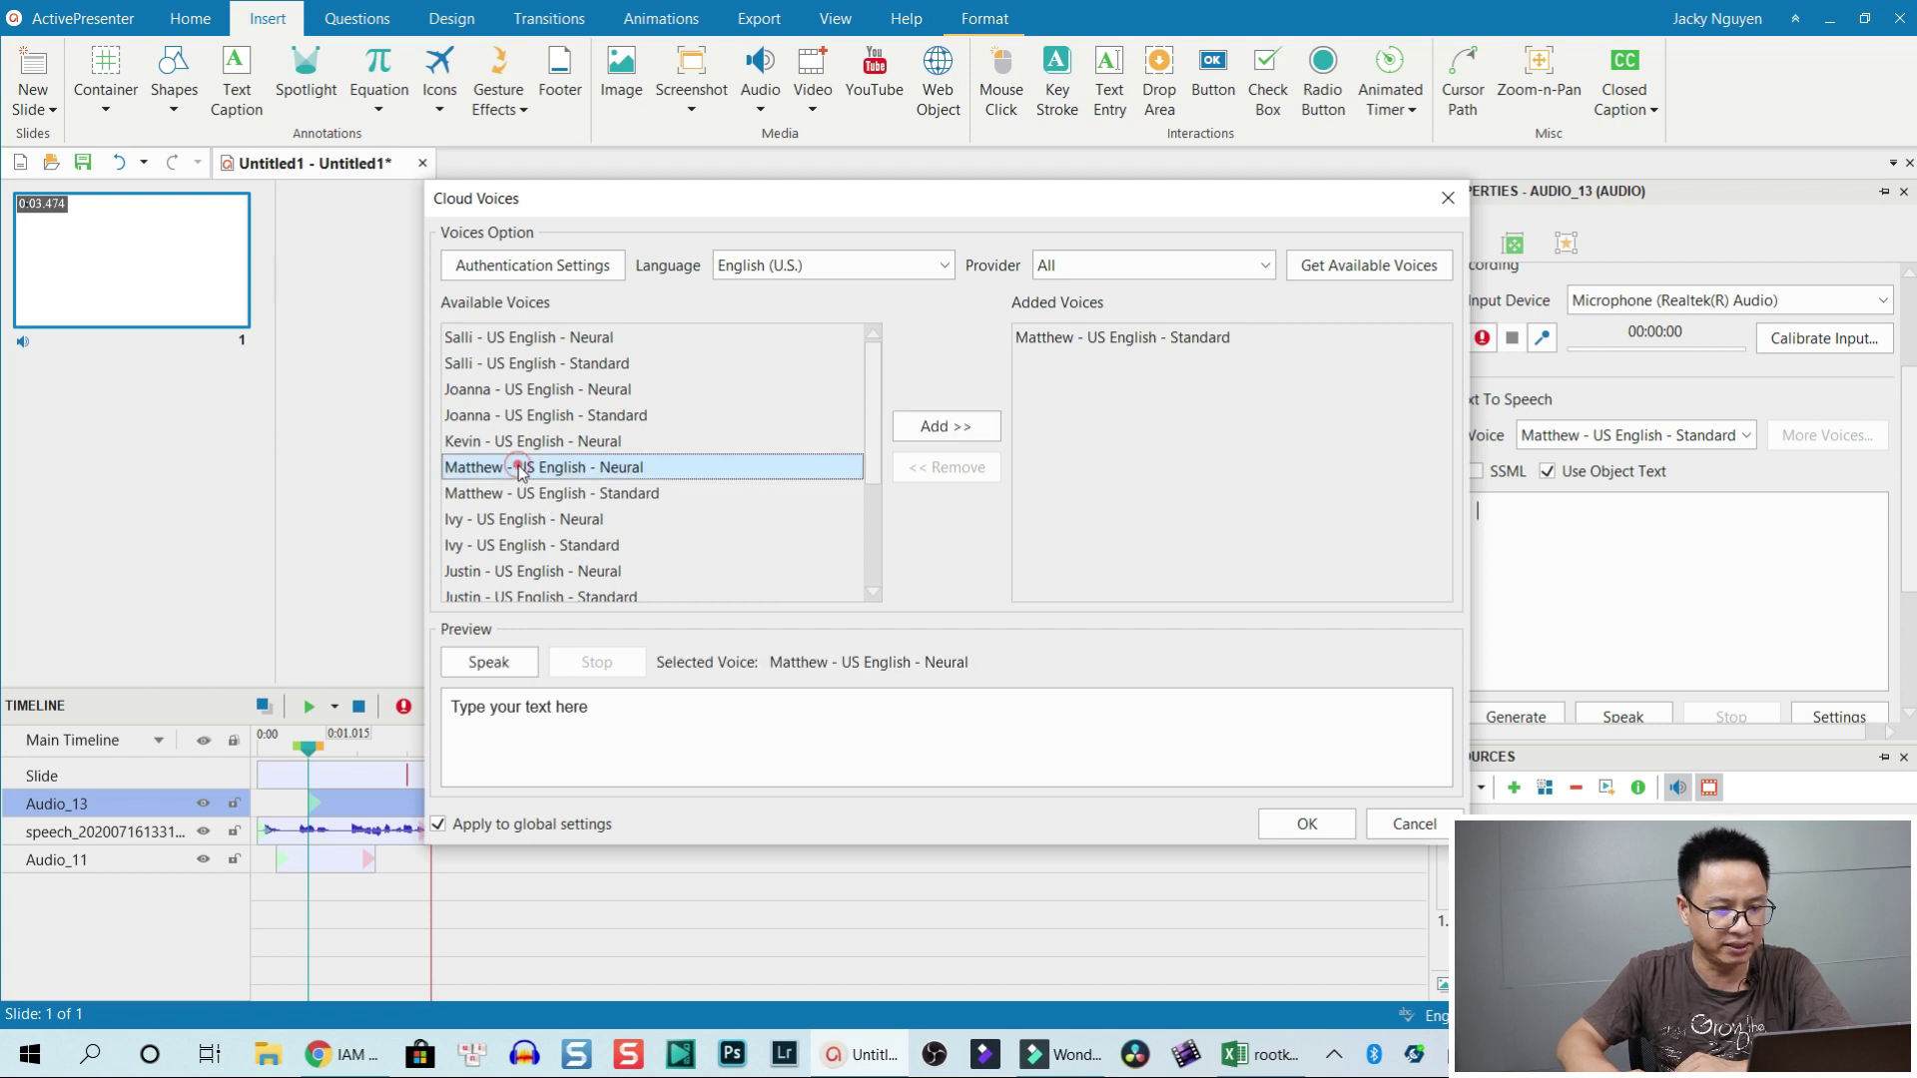
click(544, 494)
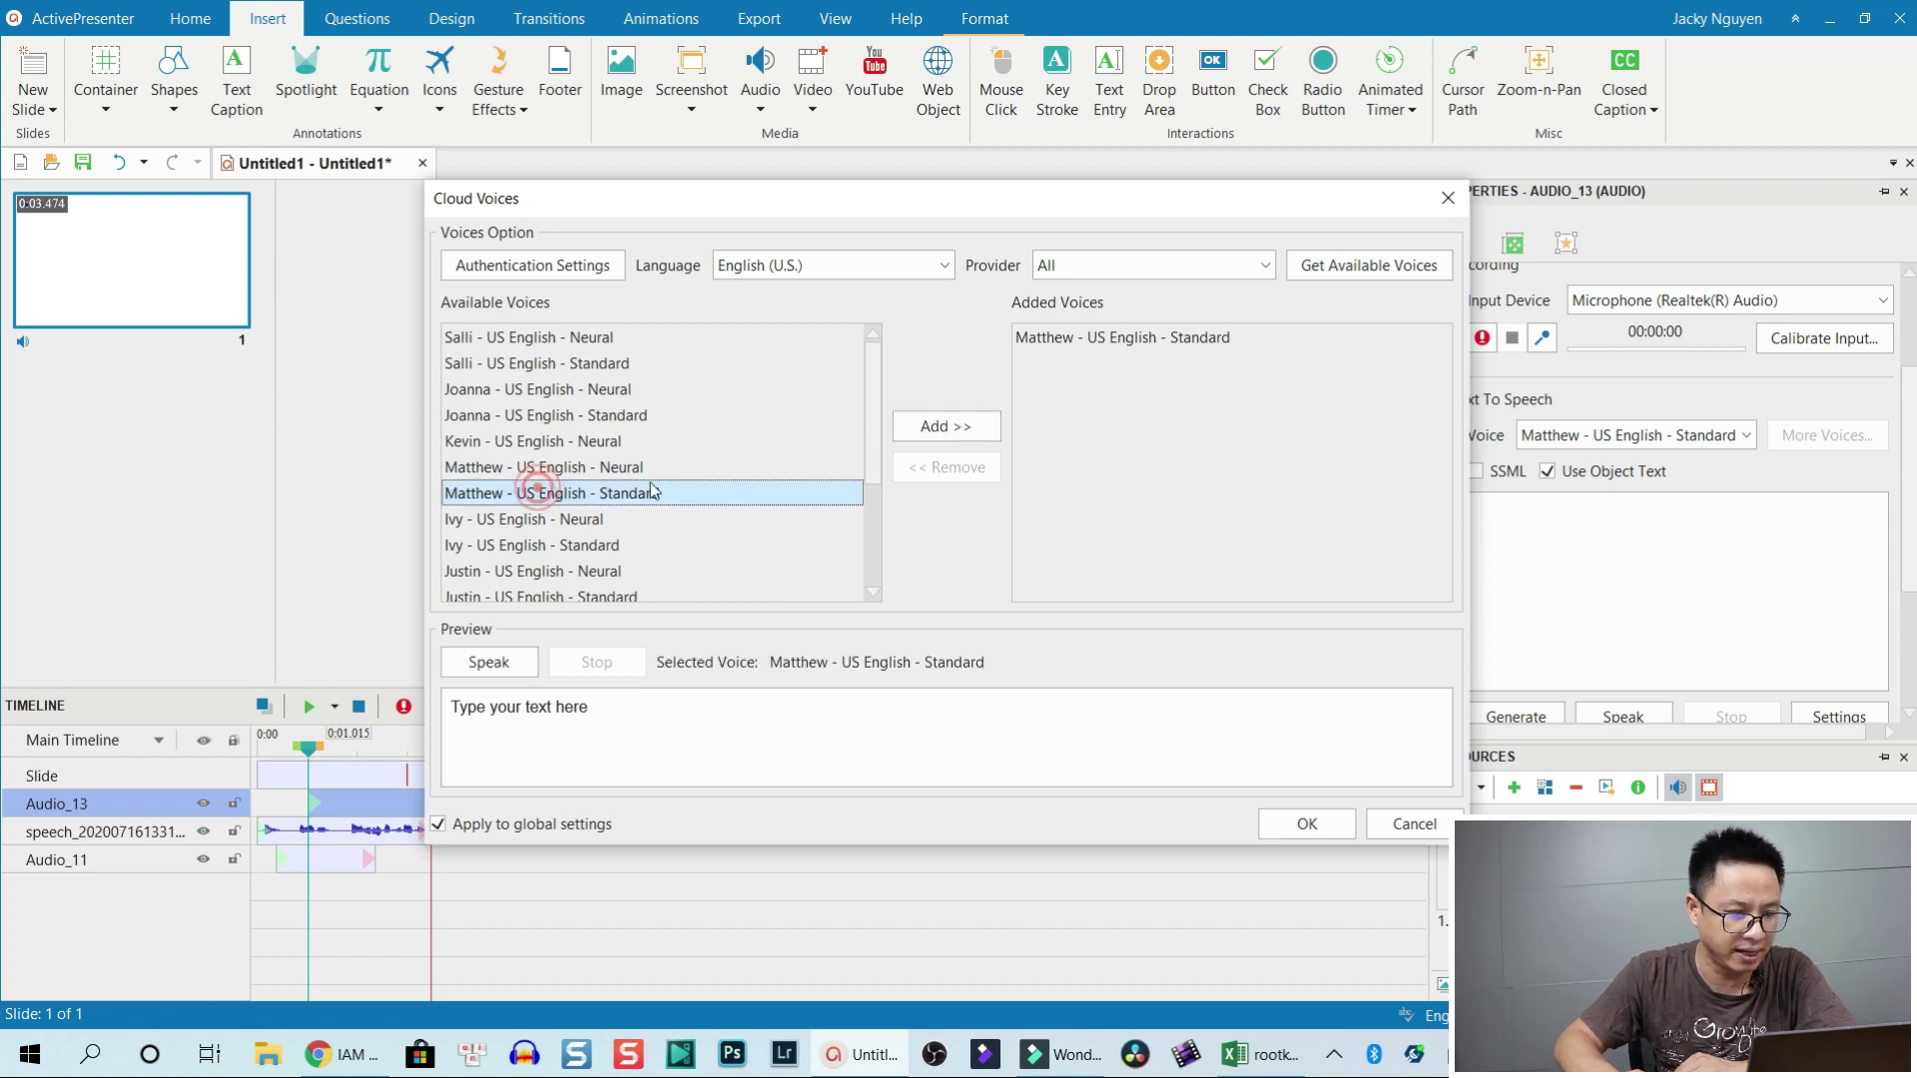
click(937, 426)
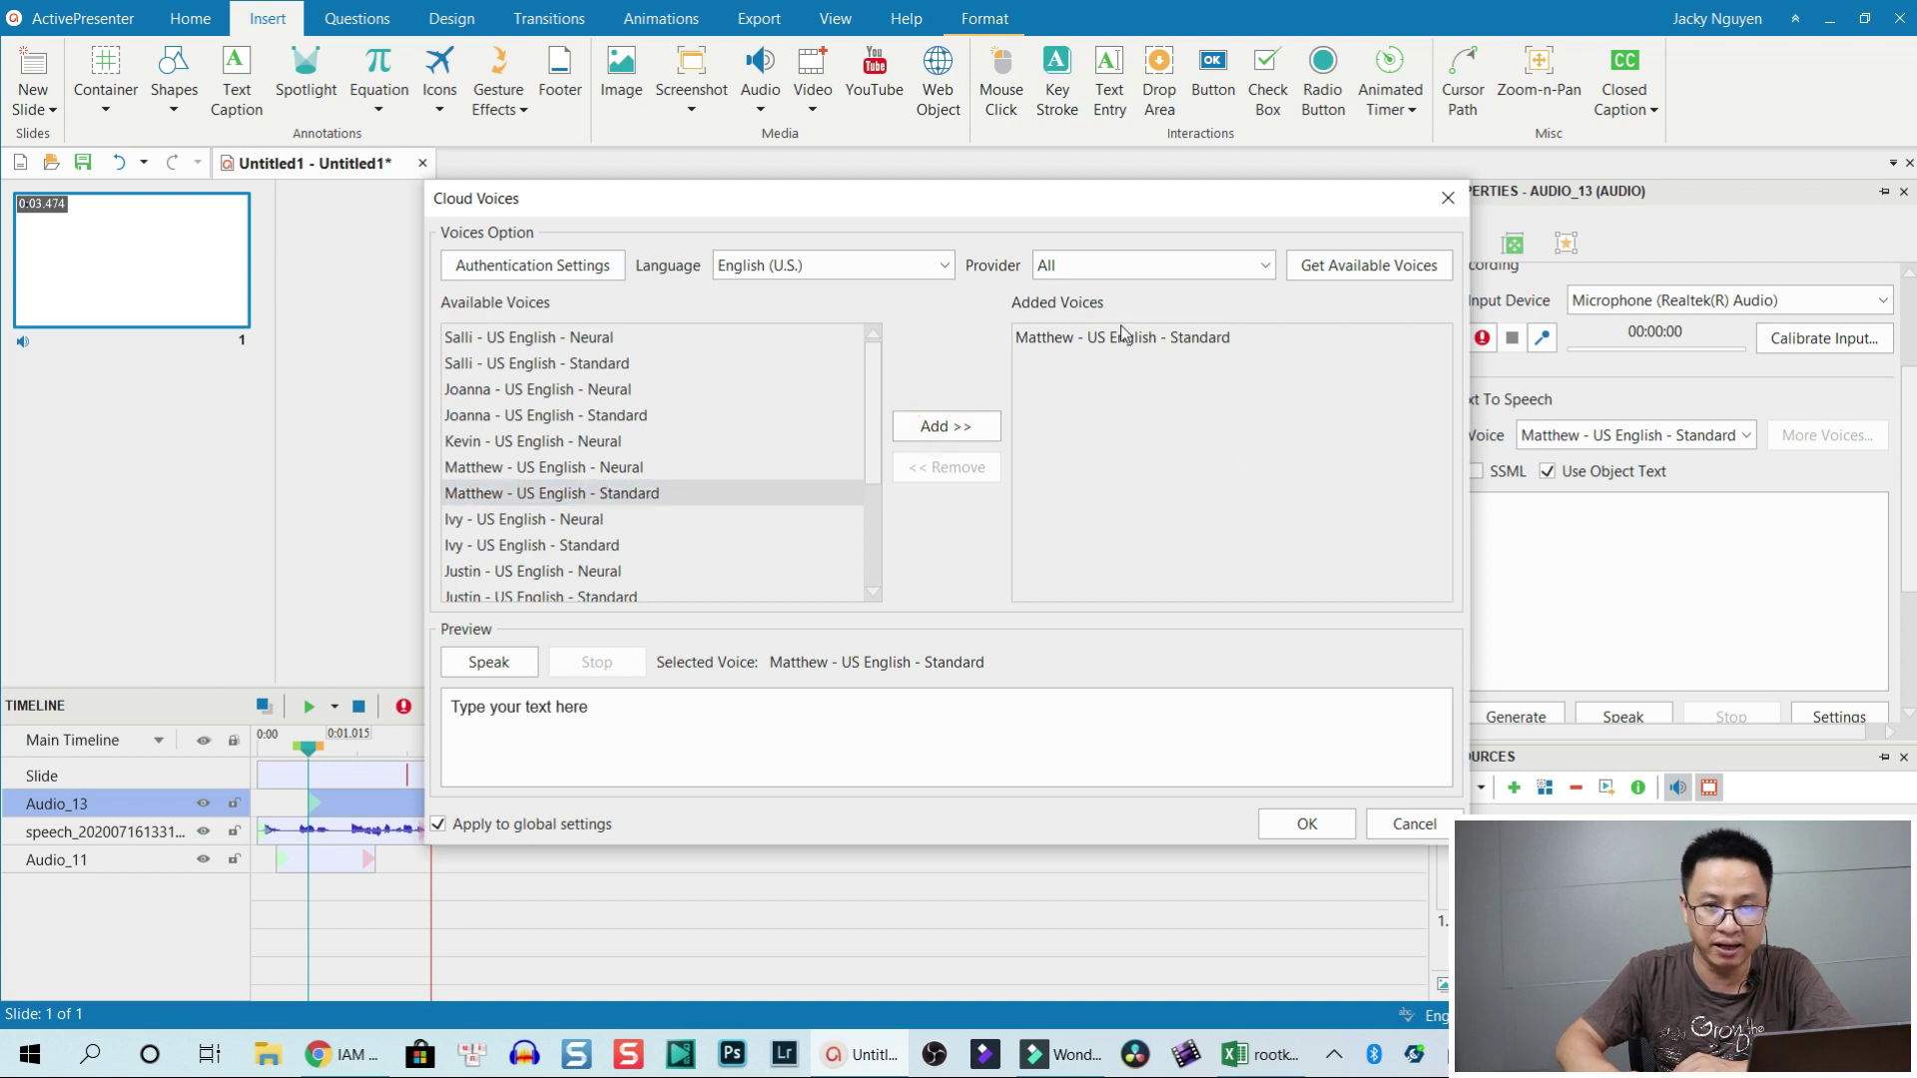
click(1308, 824)
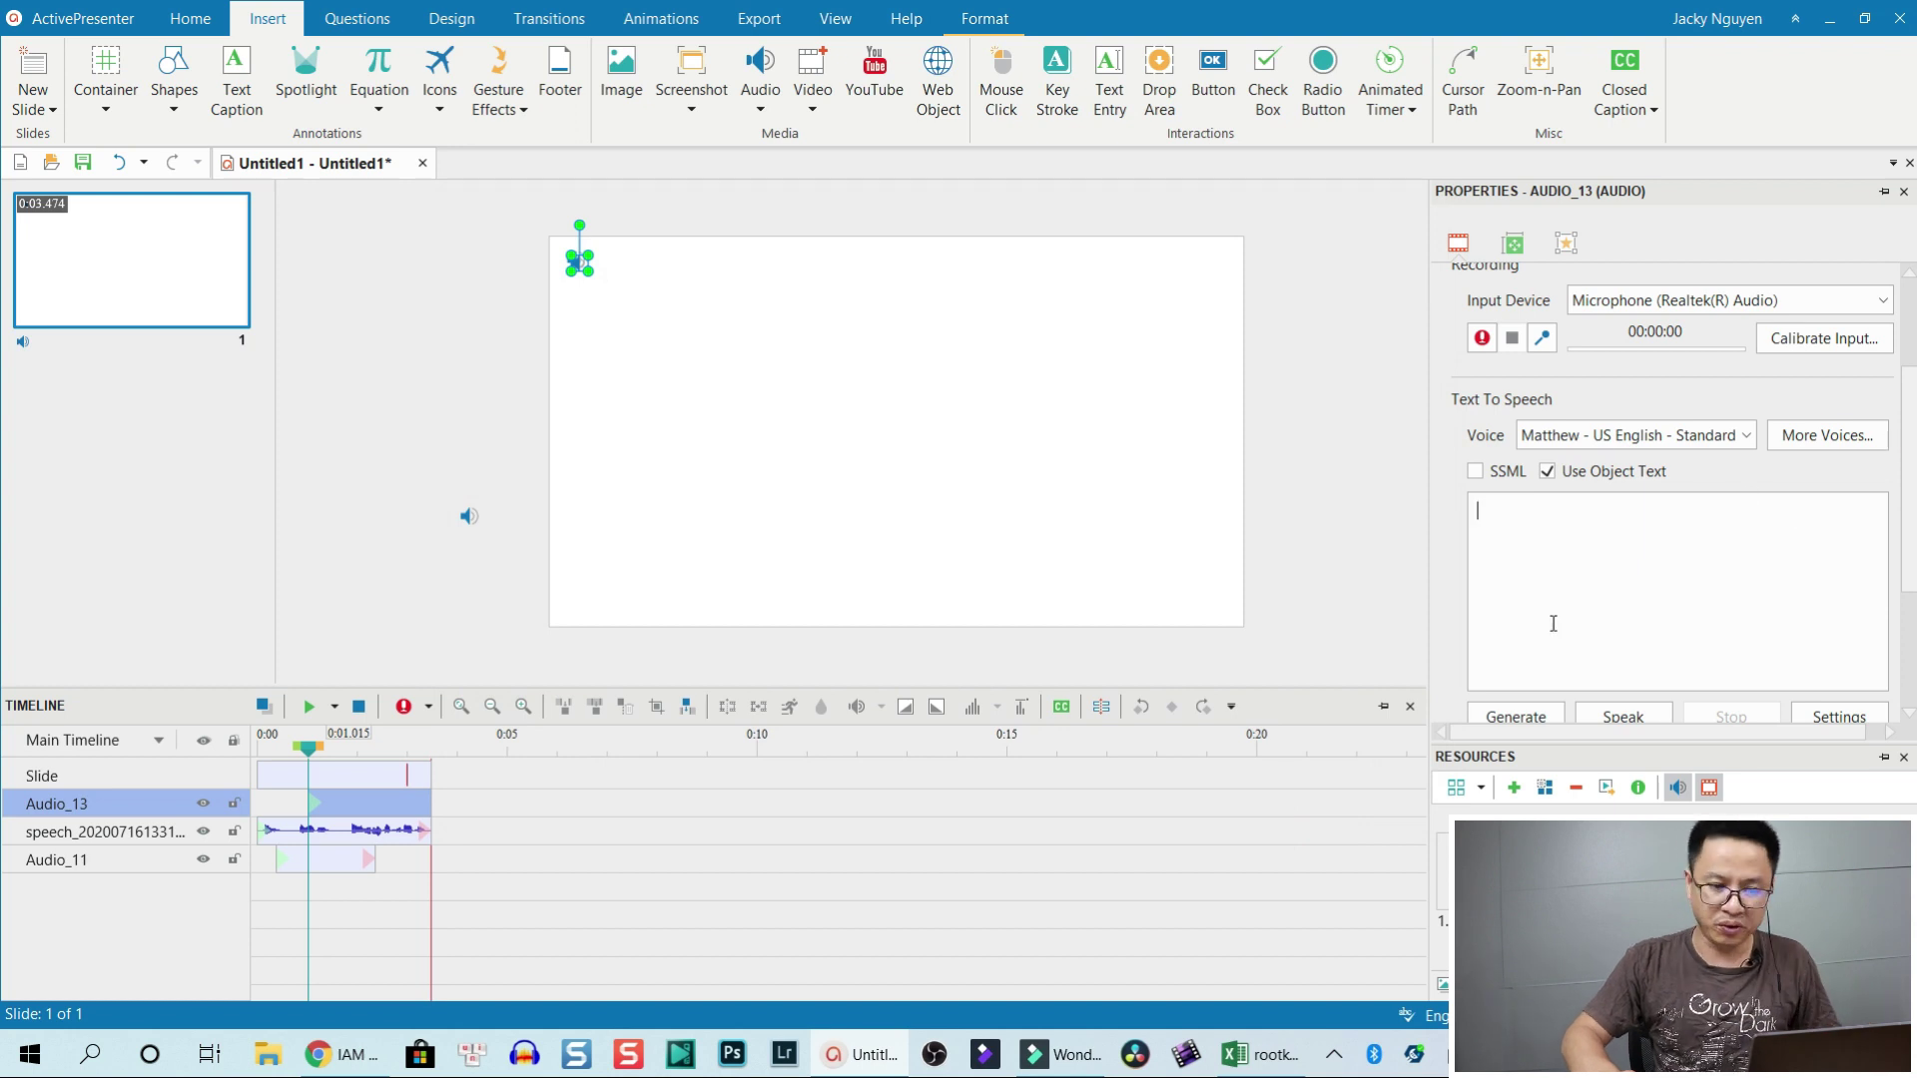
Enter "hello. How are you today?" as the audio object's text-to-speech text and listen to it spoken
click(1590, 540)
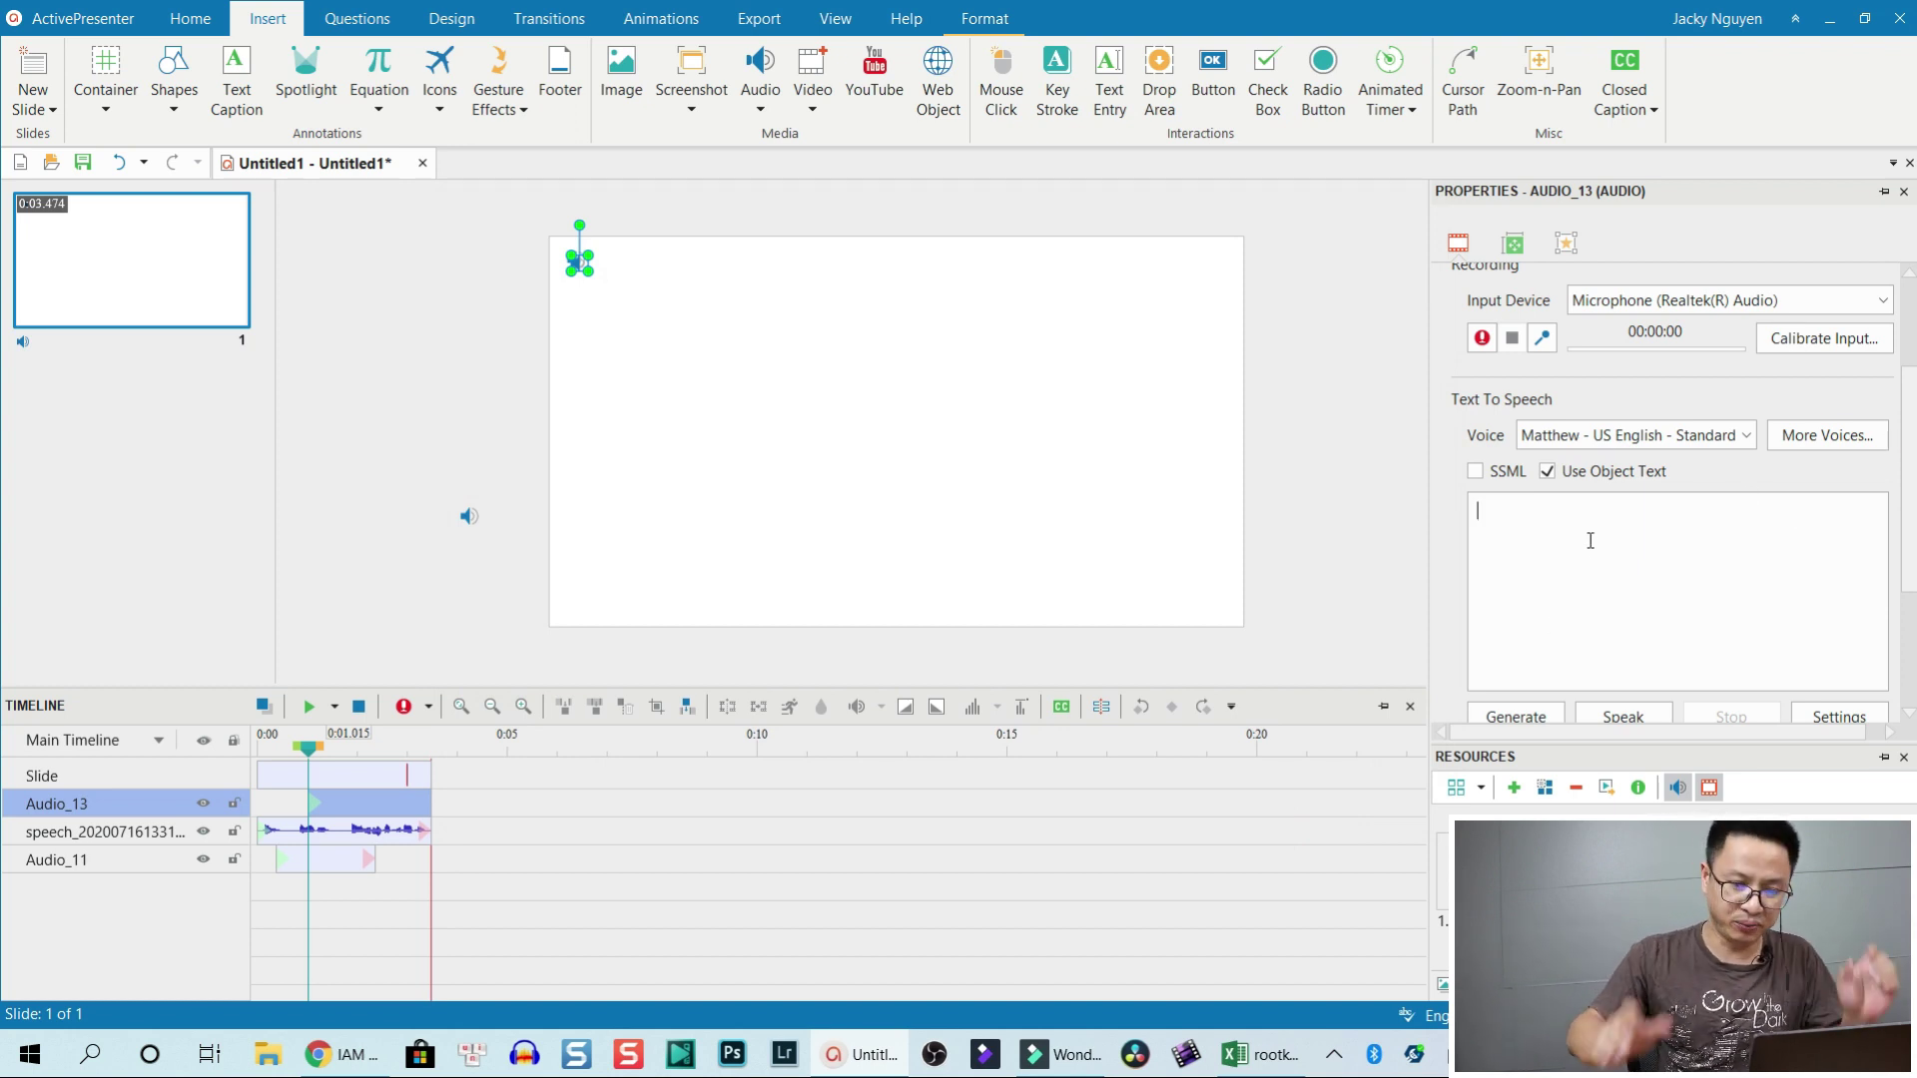
text(hello)
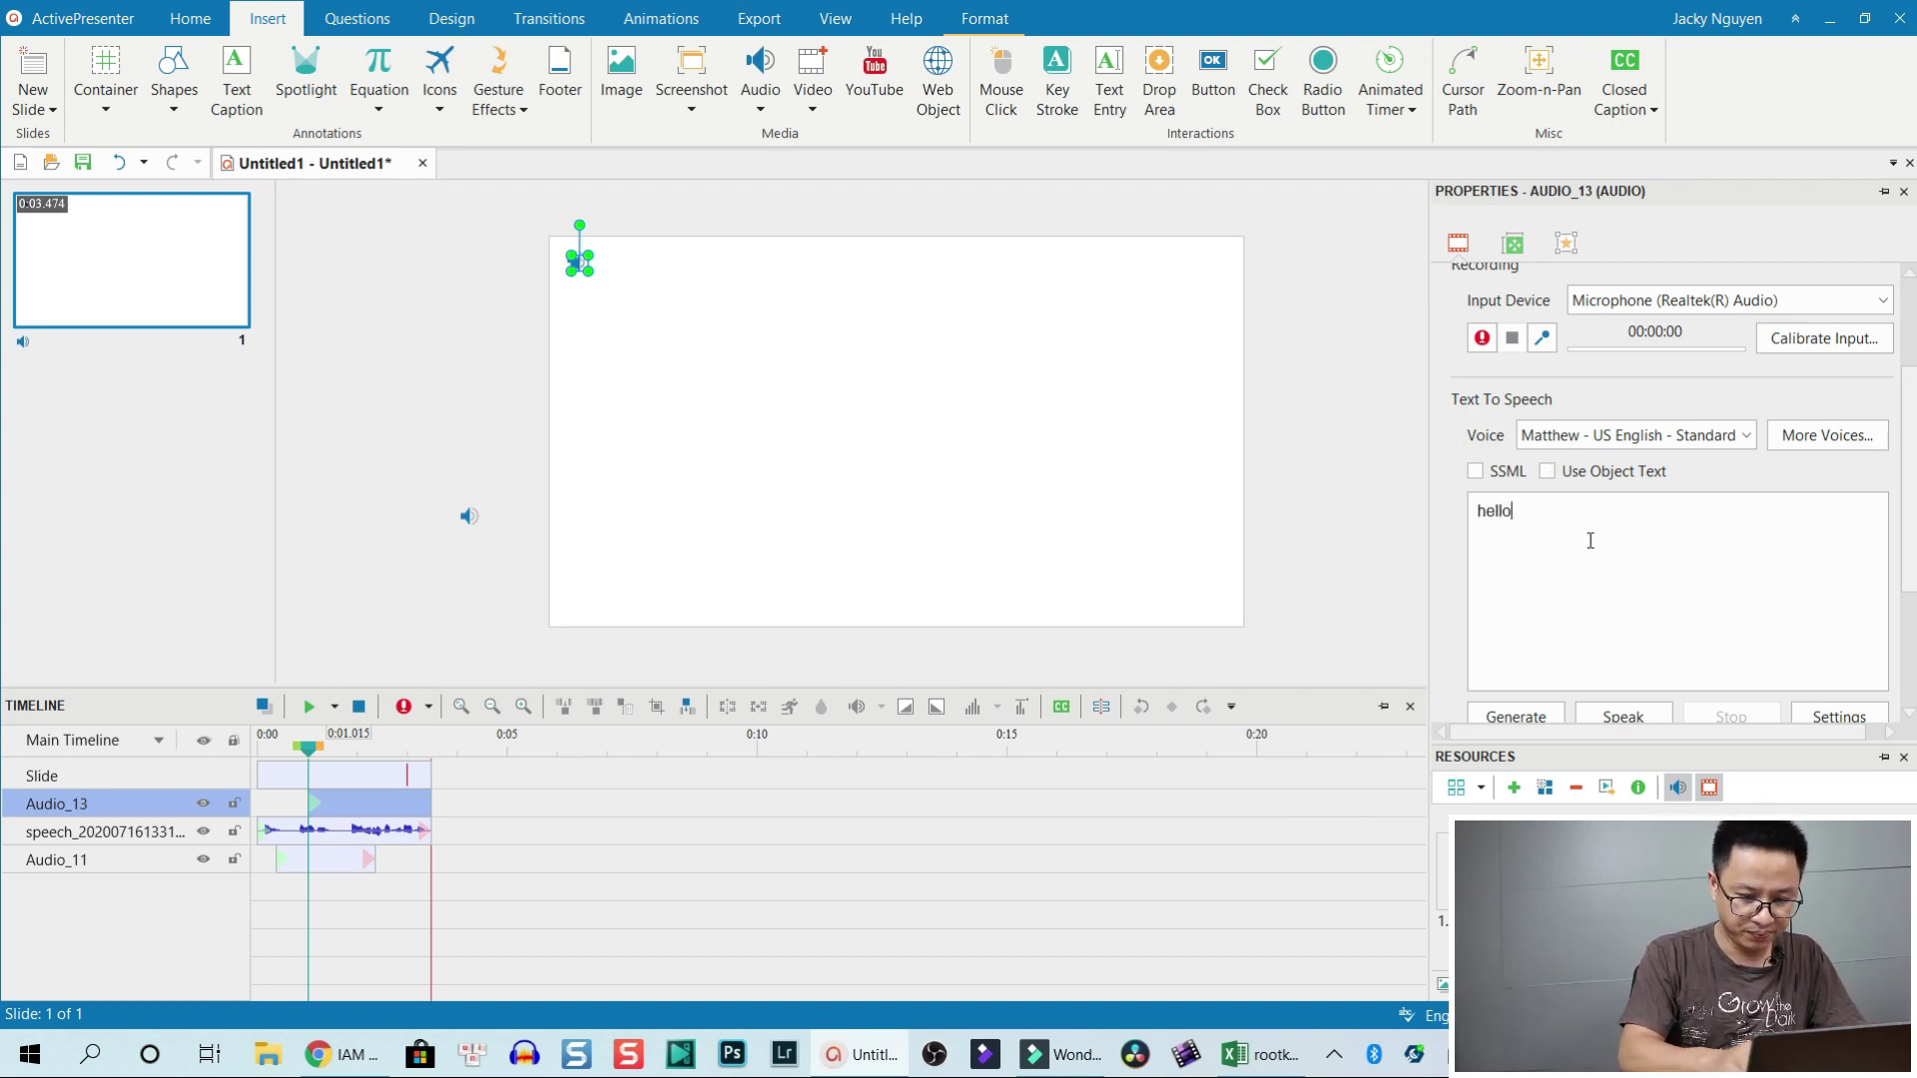
text(. How are you today?)
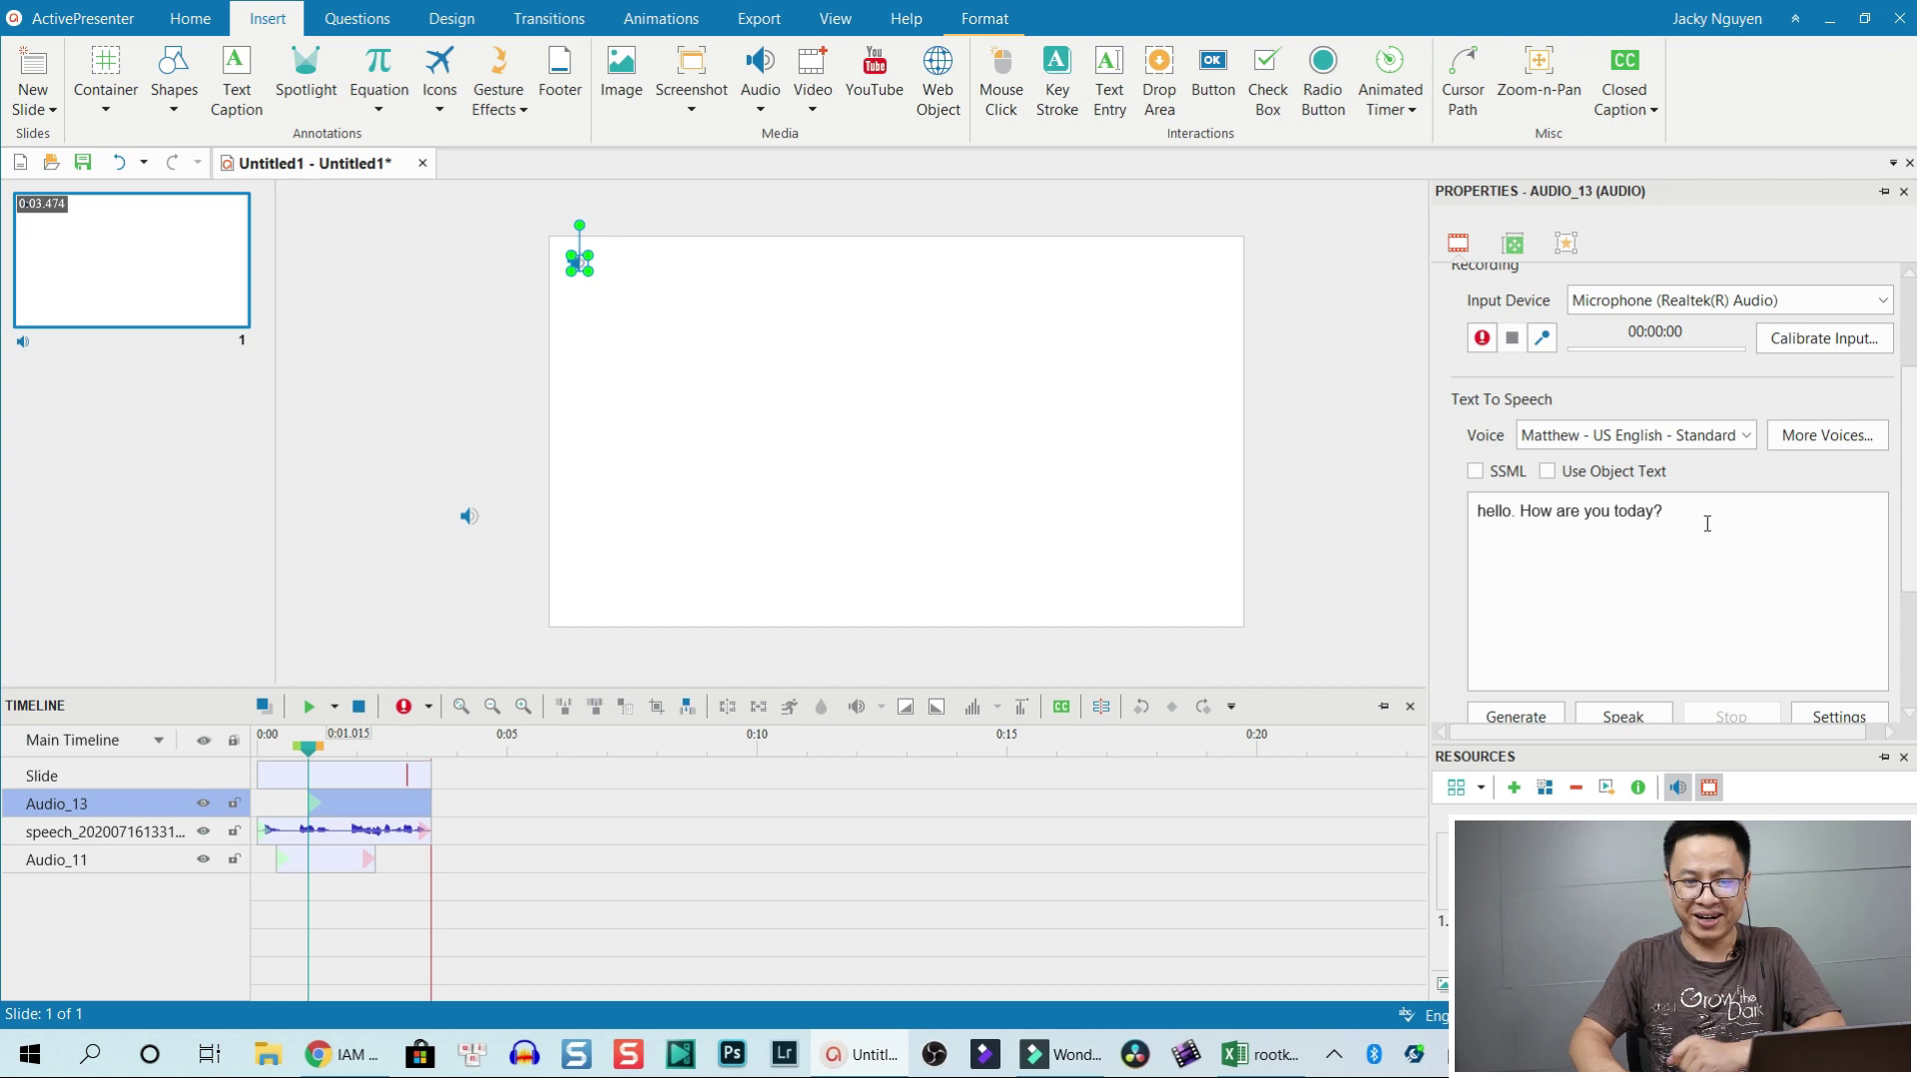
scroll(1849, 556, down, 1)
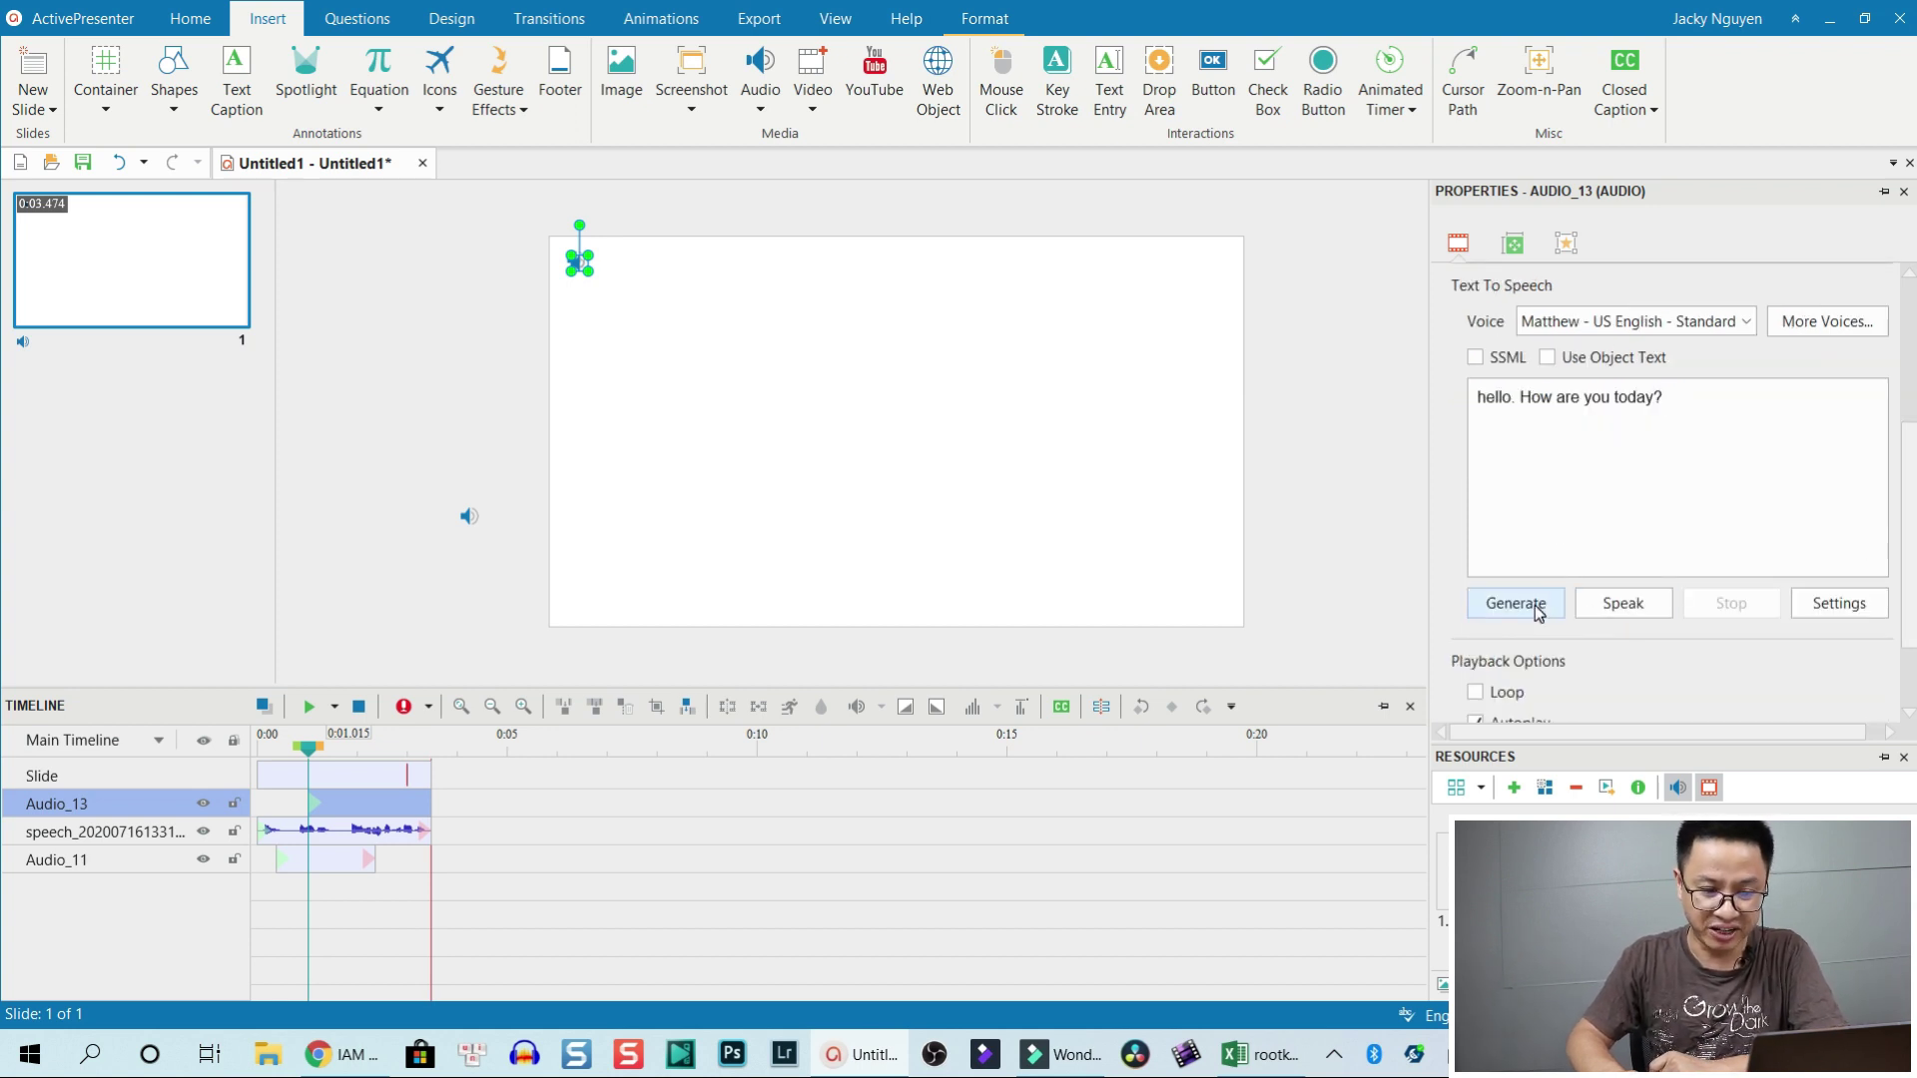
click(1613, 603)
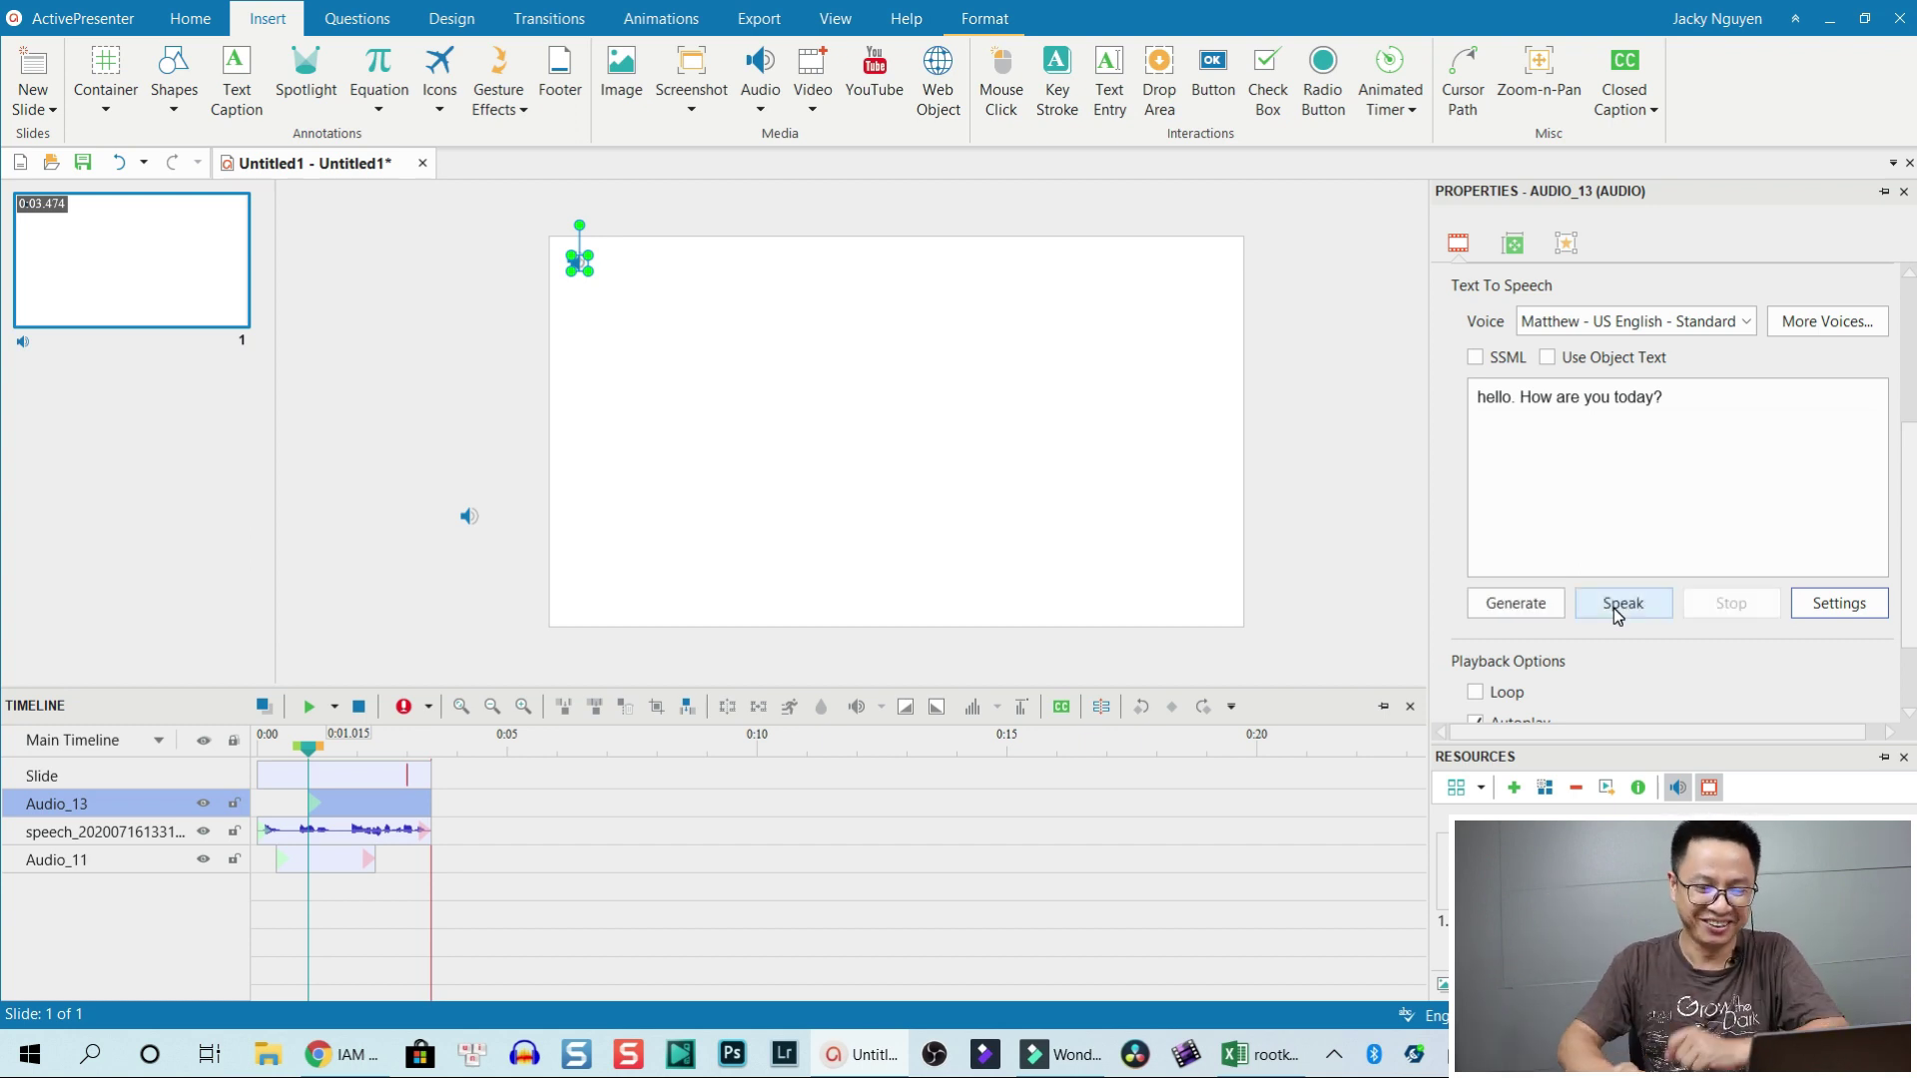
Open the text-to-speech voice settings, preview the spoken text there and accept the settings
click(1835, 605)
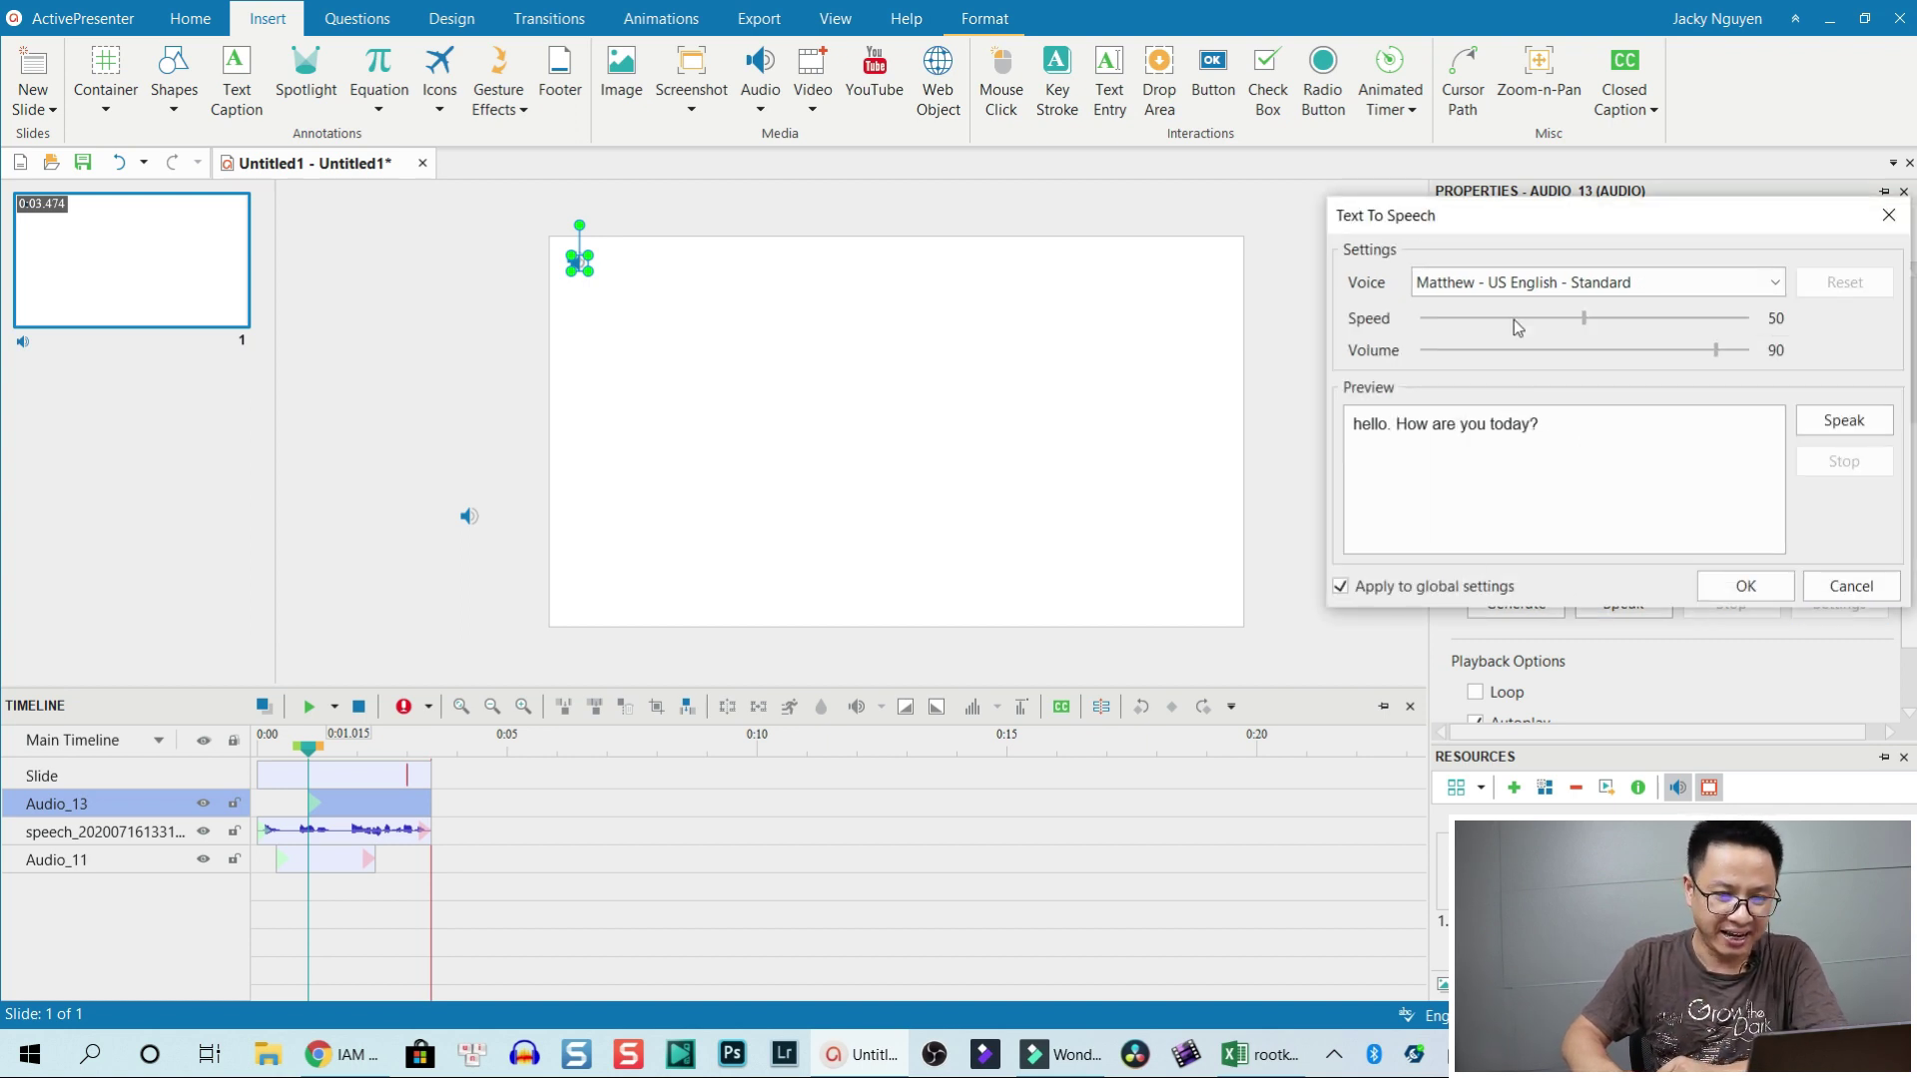
drag(1537, 215, 1340, 213)
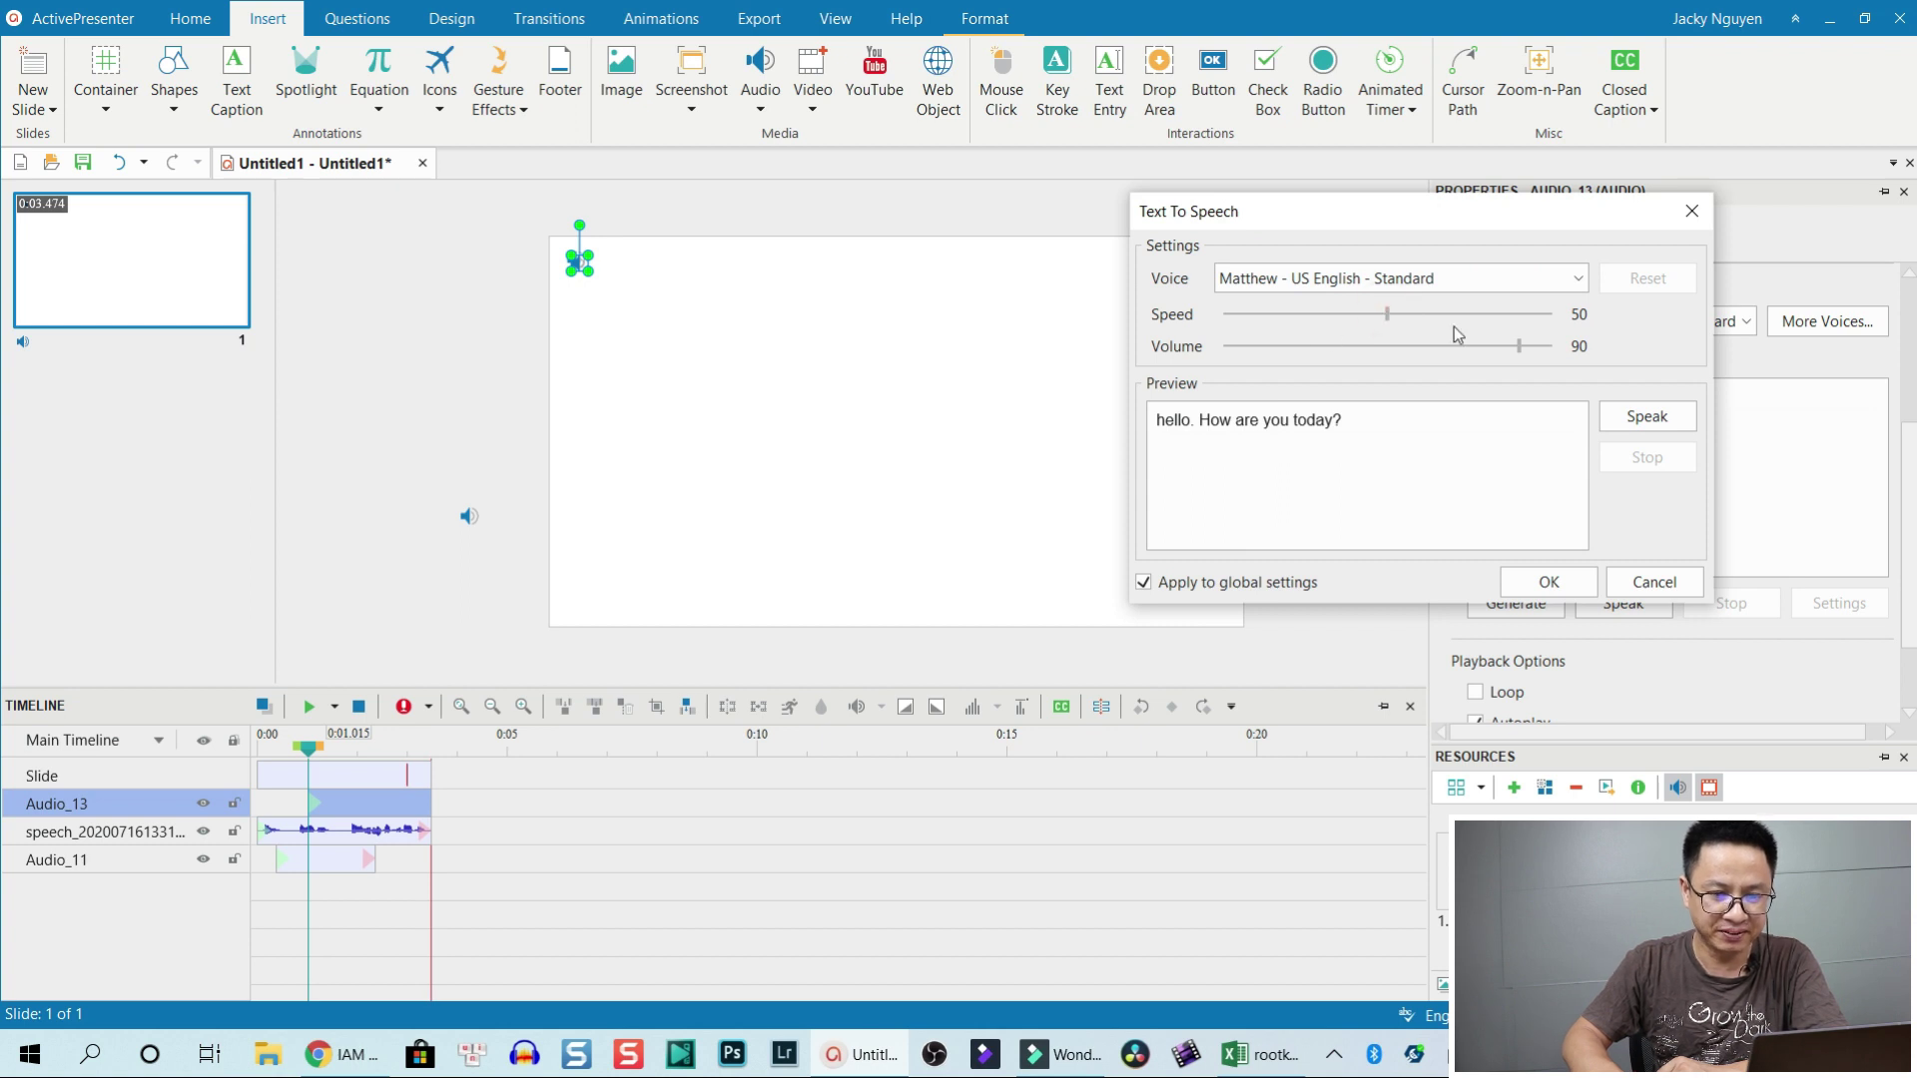
click(1637, 419)
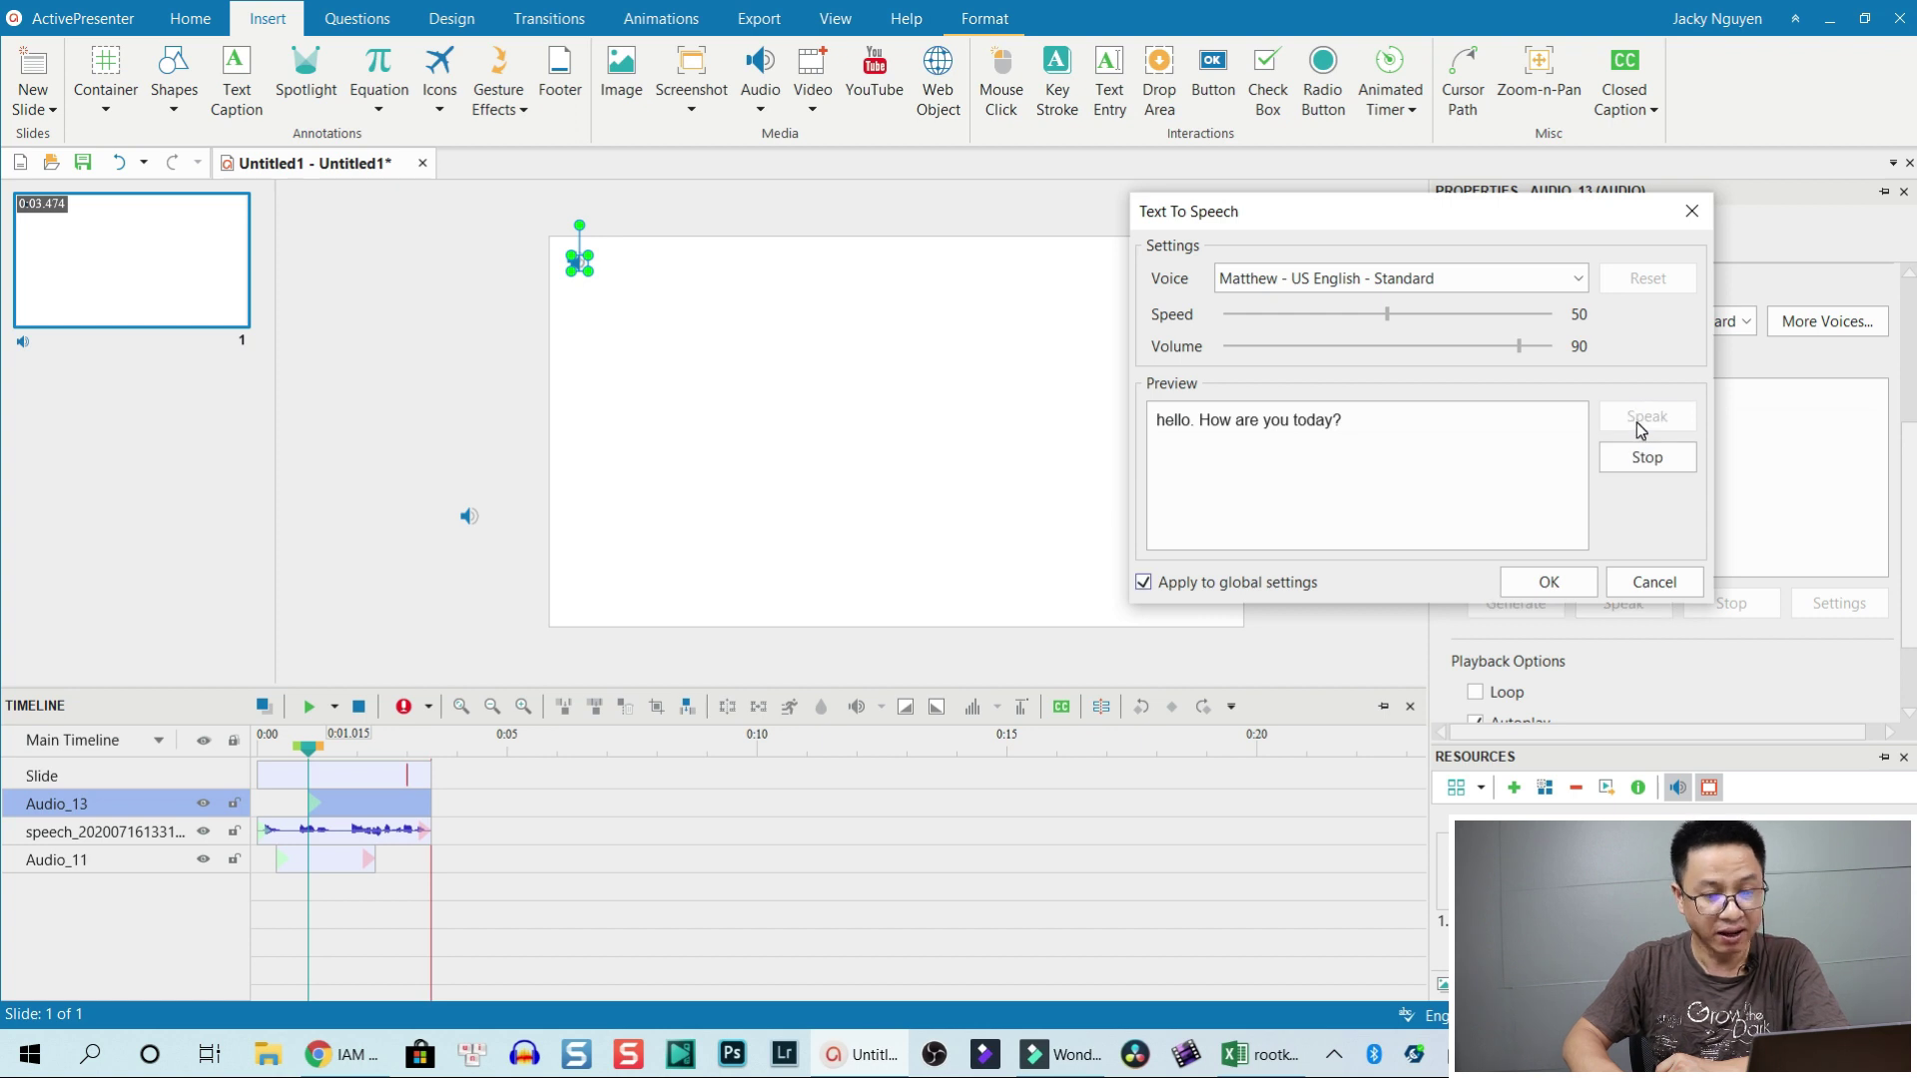
click(1548, 586)
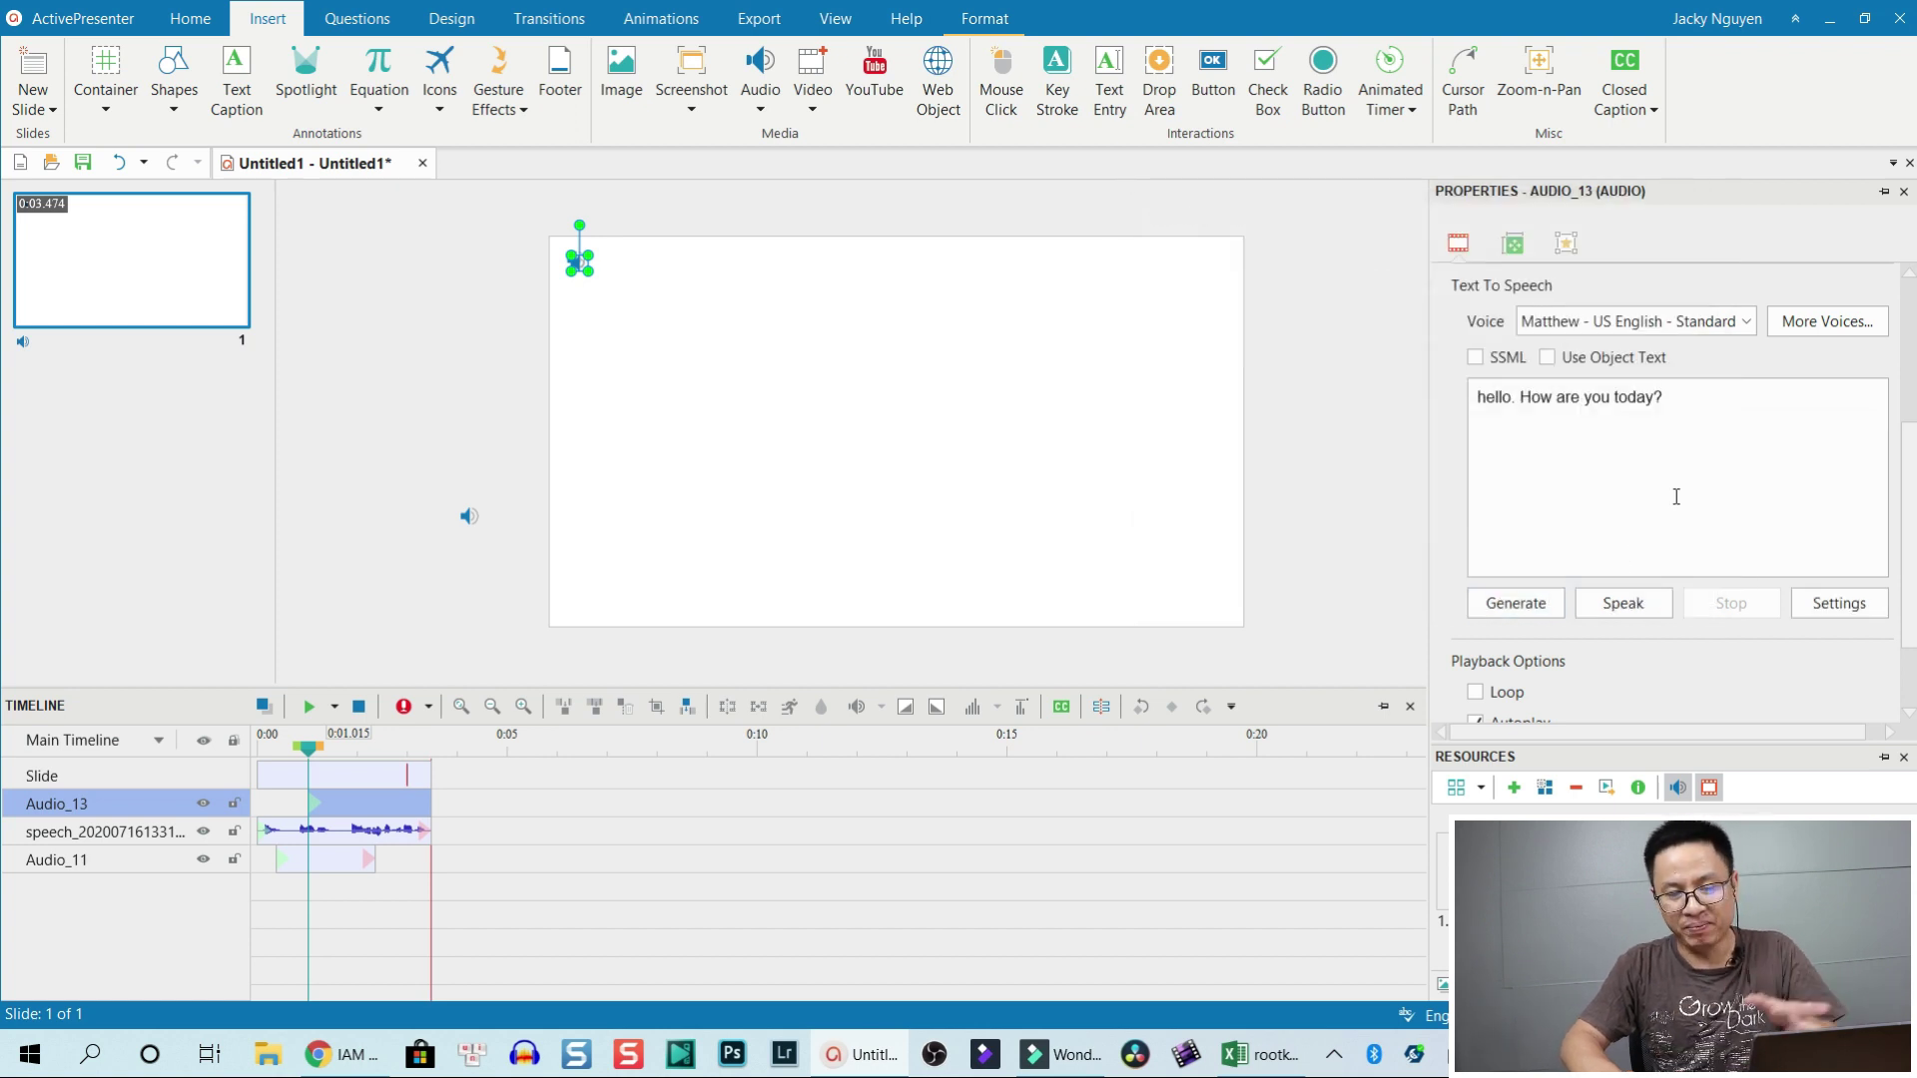
Generate the speech audio and move its clip on the timeline to just after the existing speech clip, at about 4 s
click(1517, 605)
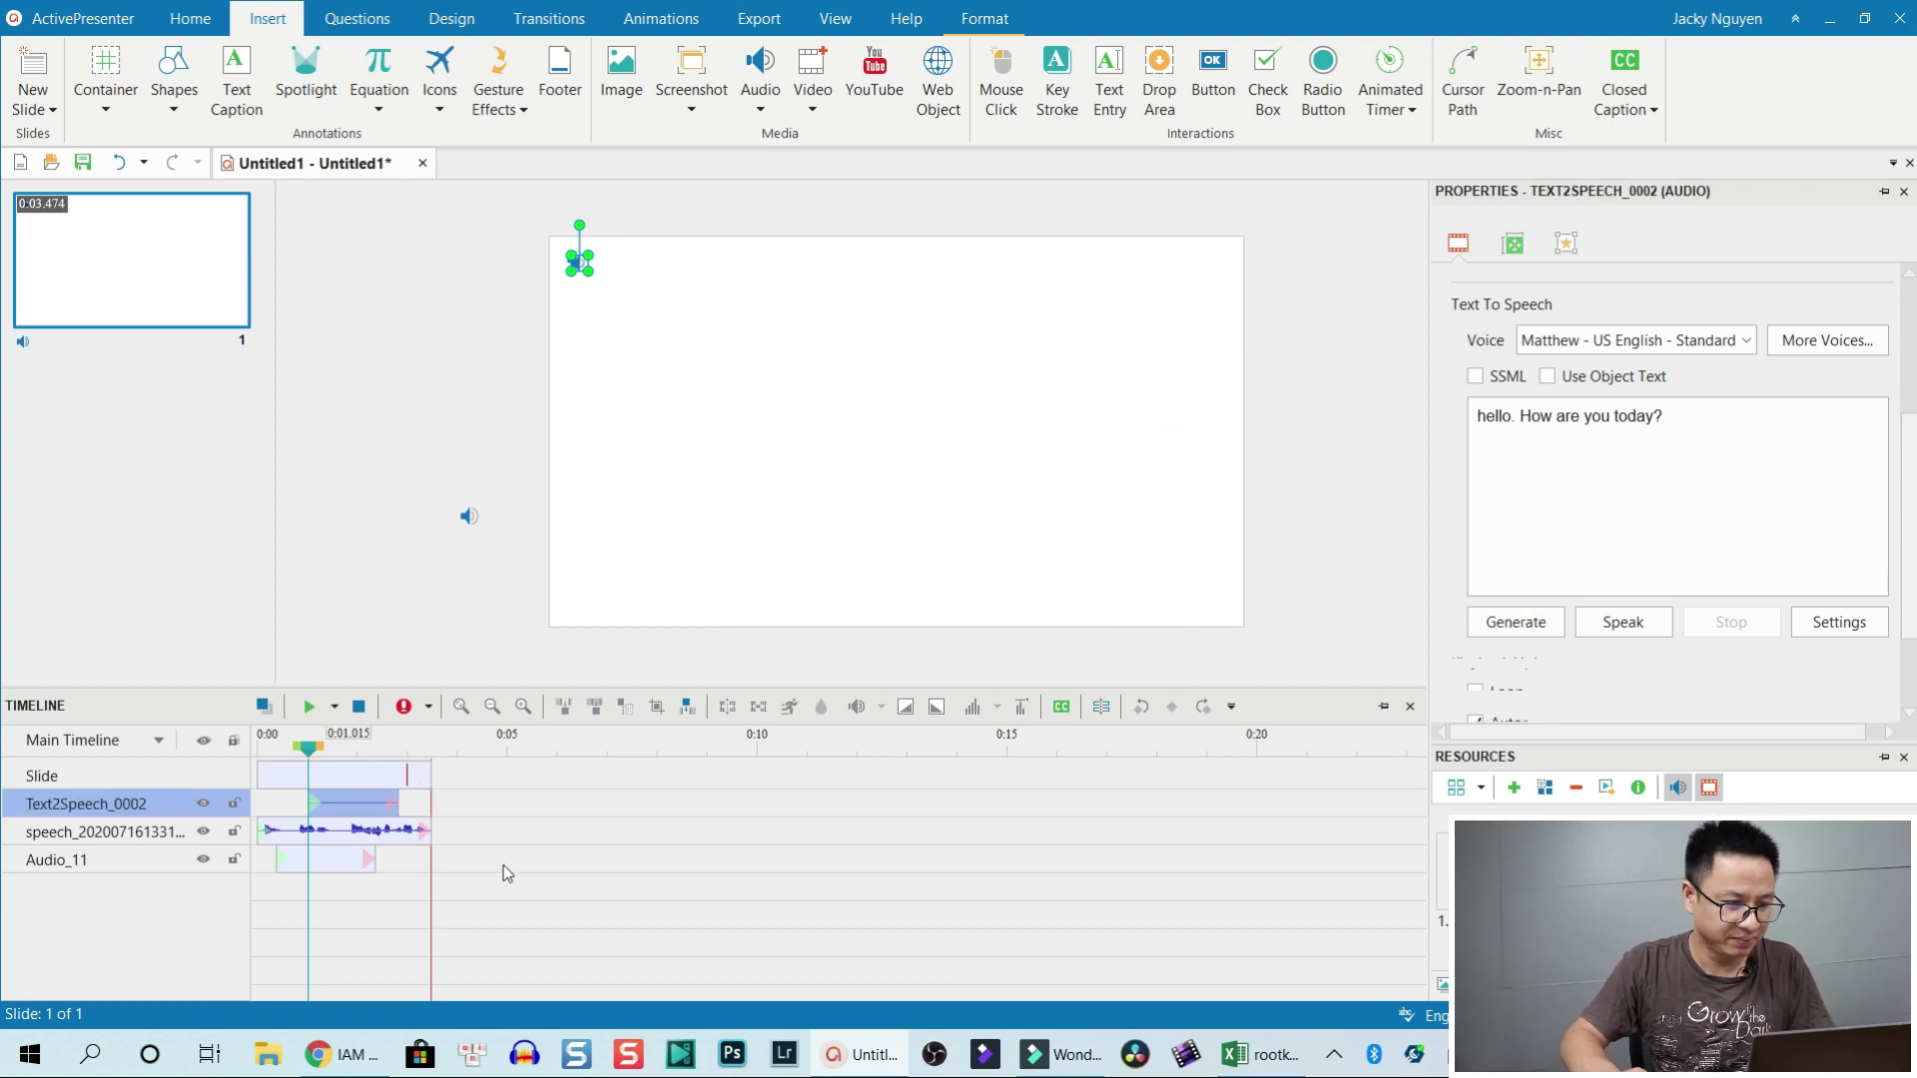
drag(348, 805, 494, 805)
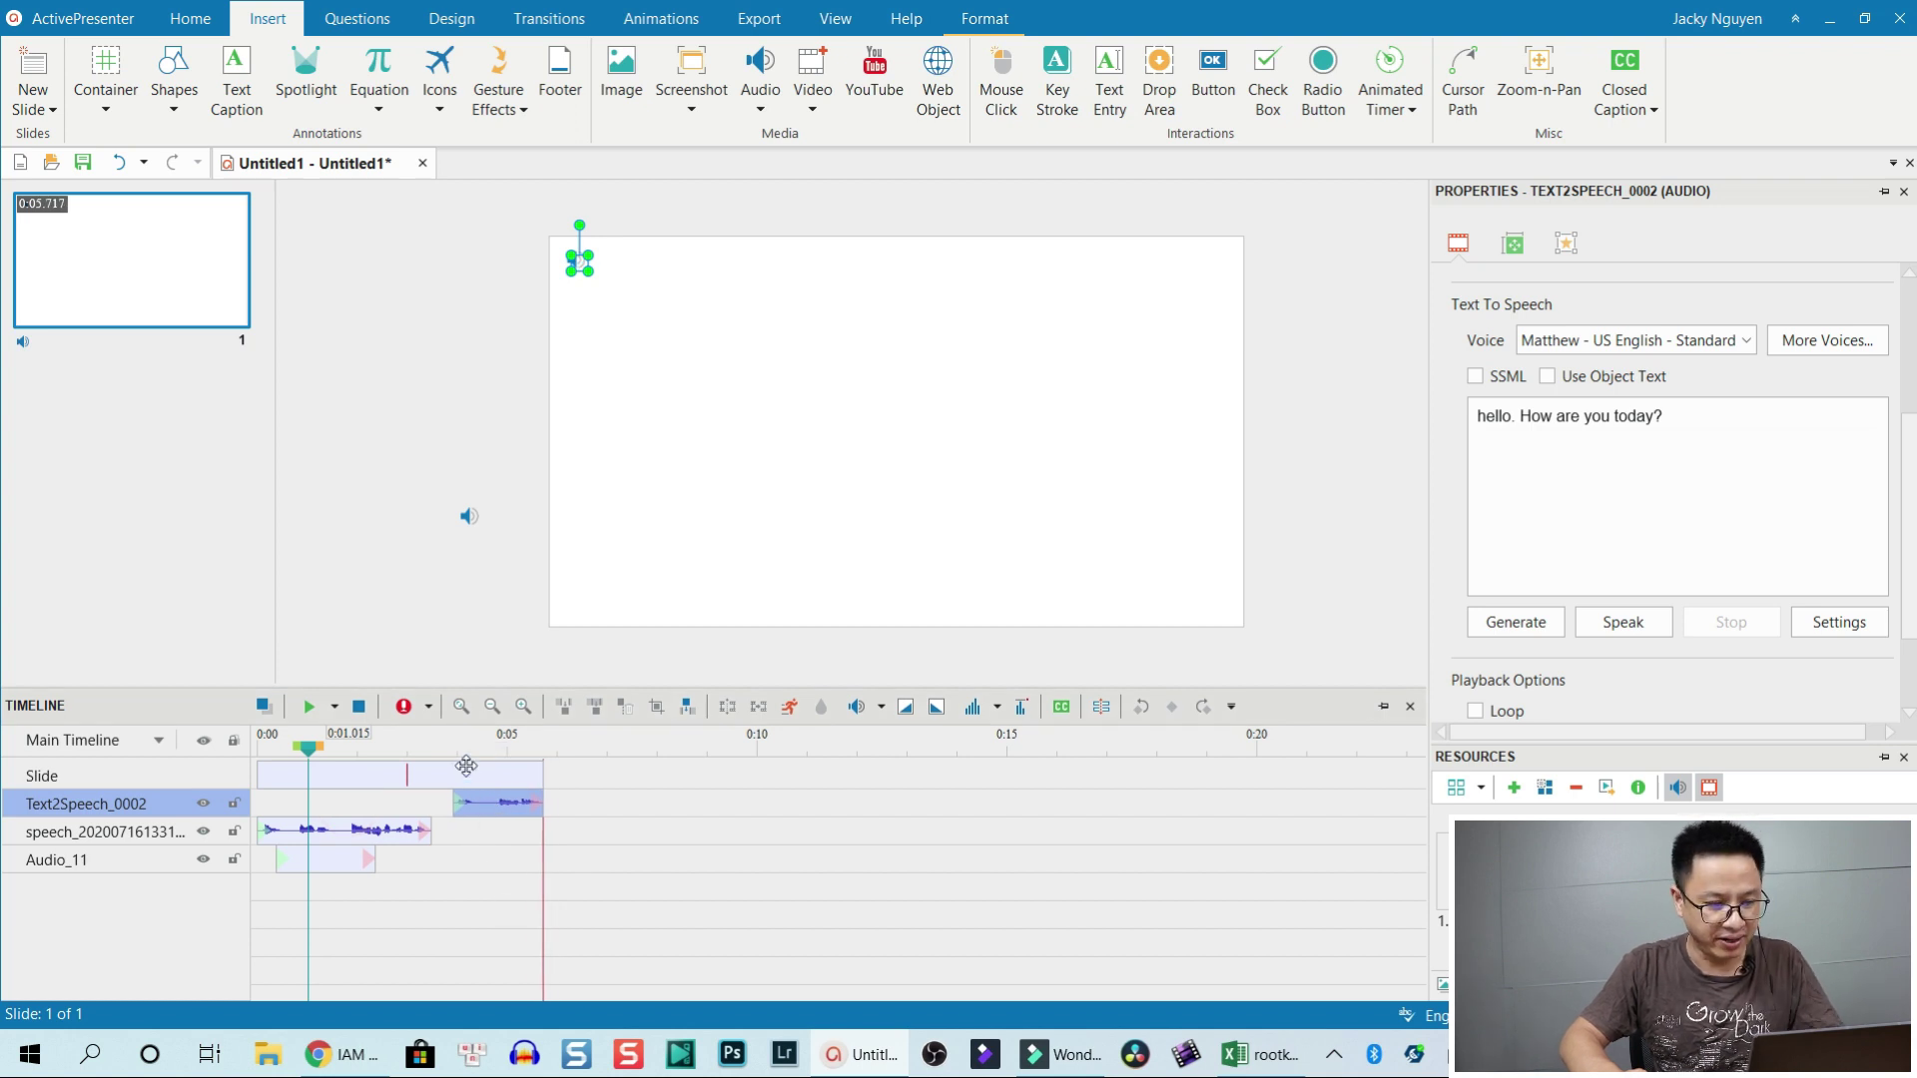
Place the playhead at about 3.8 s, just before the generated speech clip, and play the clip back
click(464, 765)
click(448, 766)
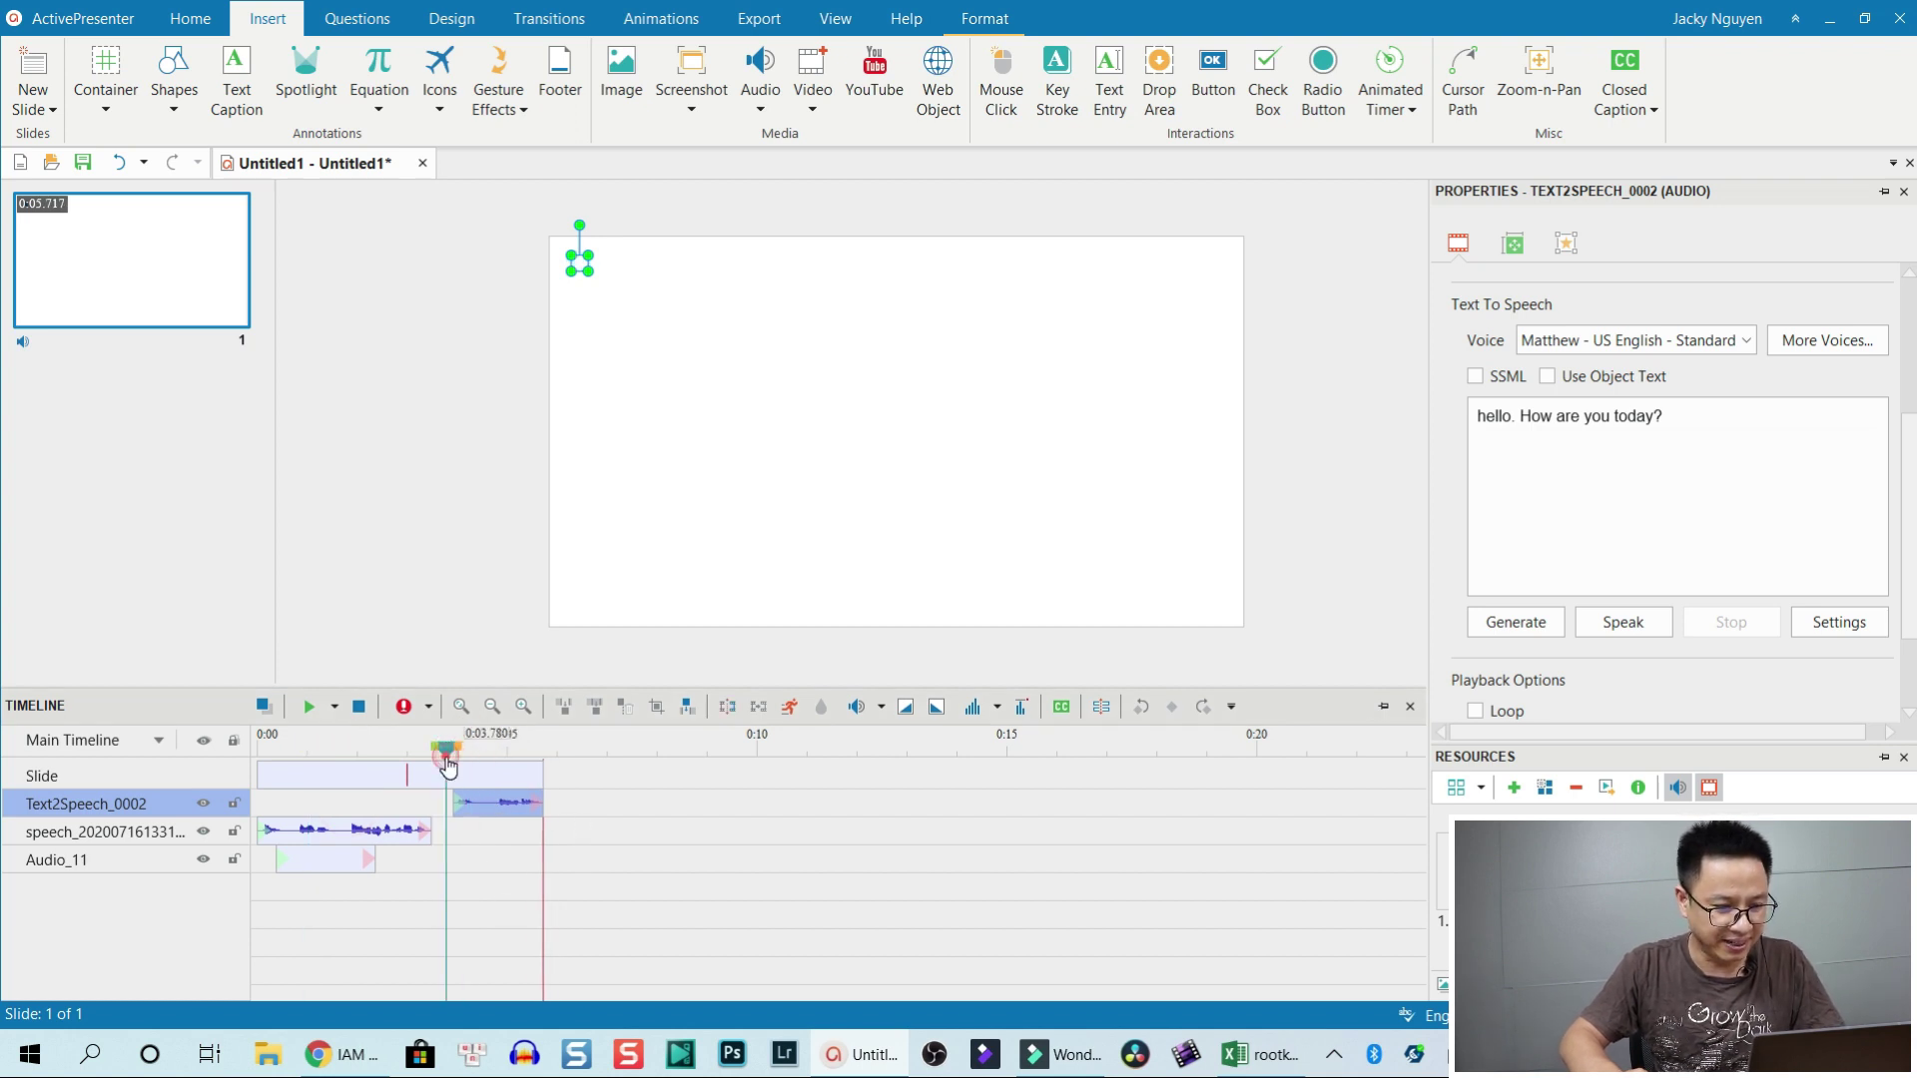
click(588, 820)
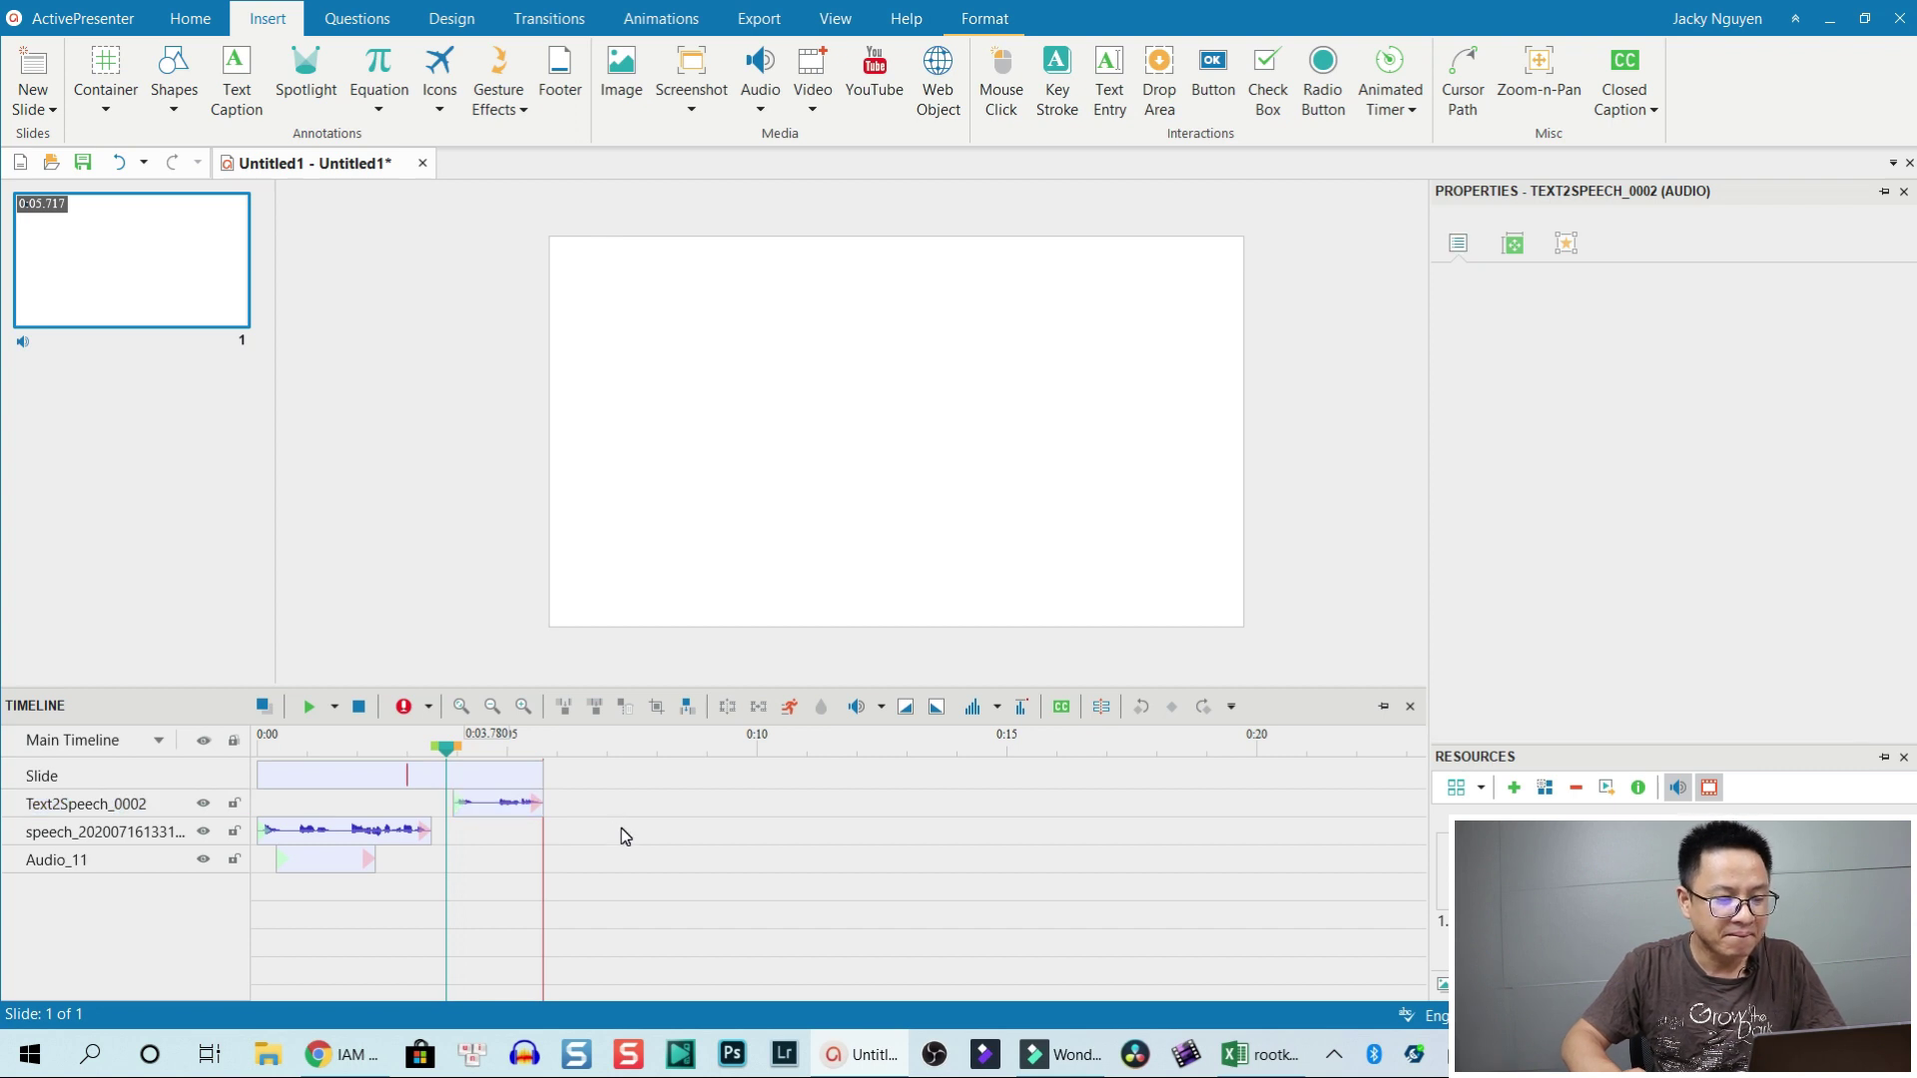
click(625, 837)
key(space)
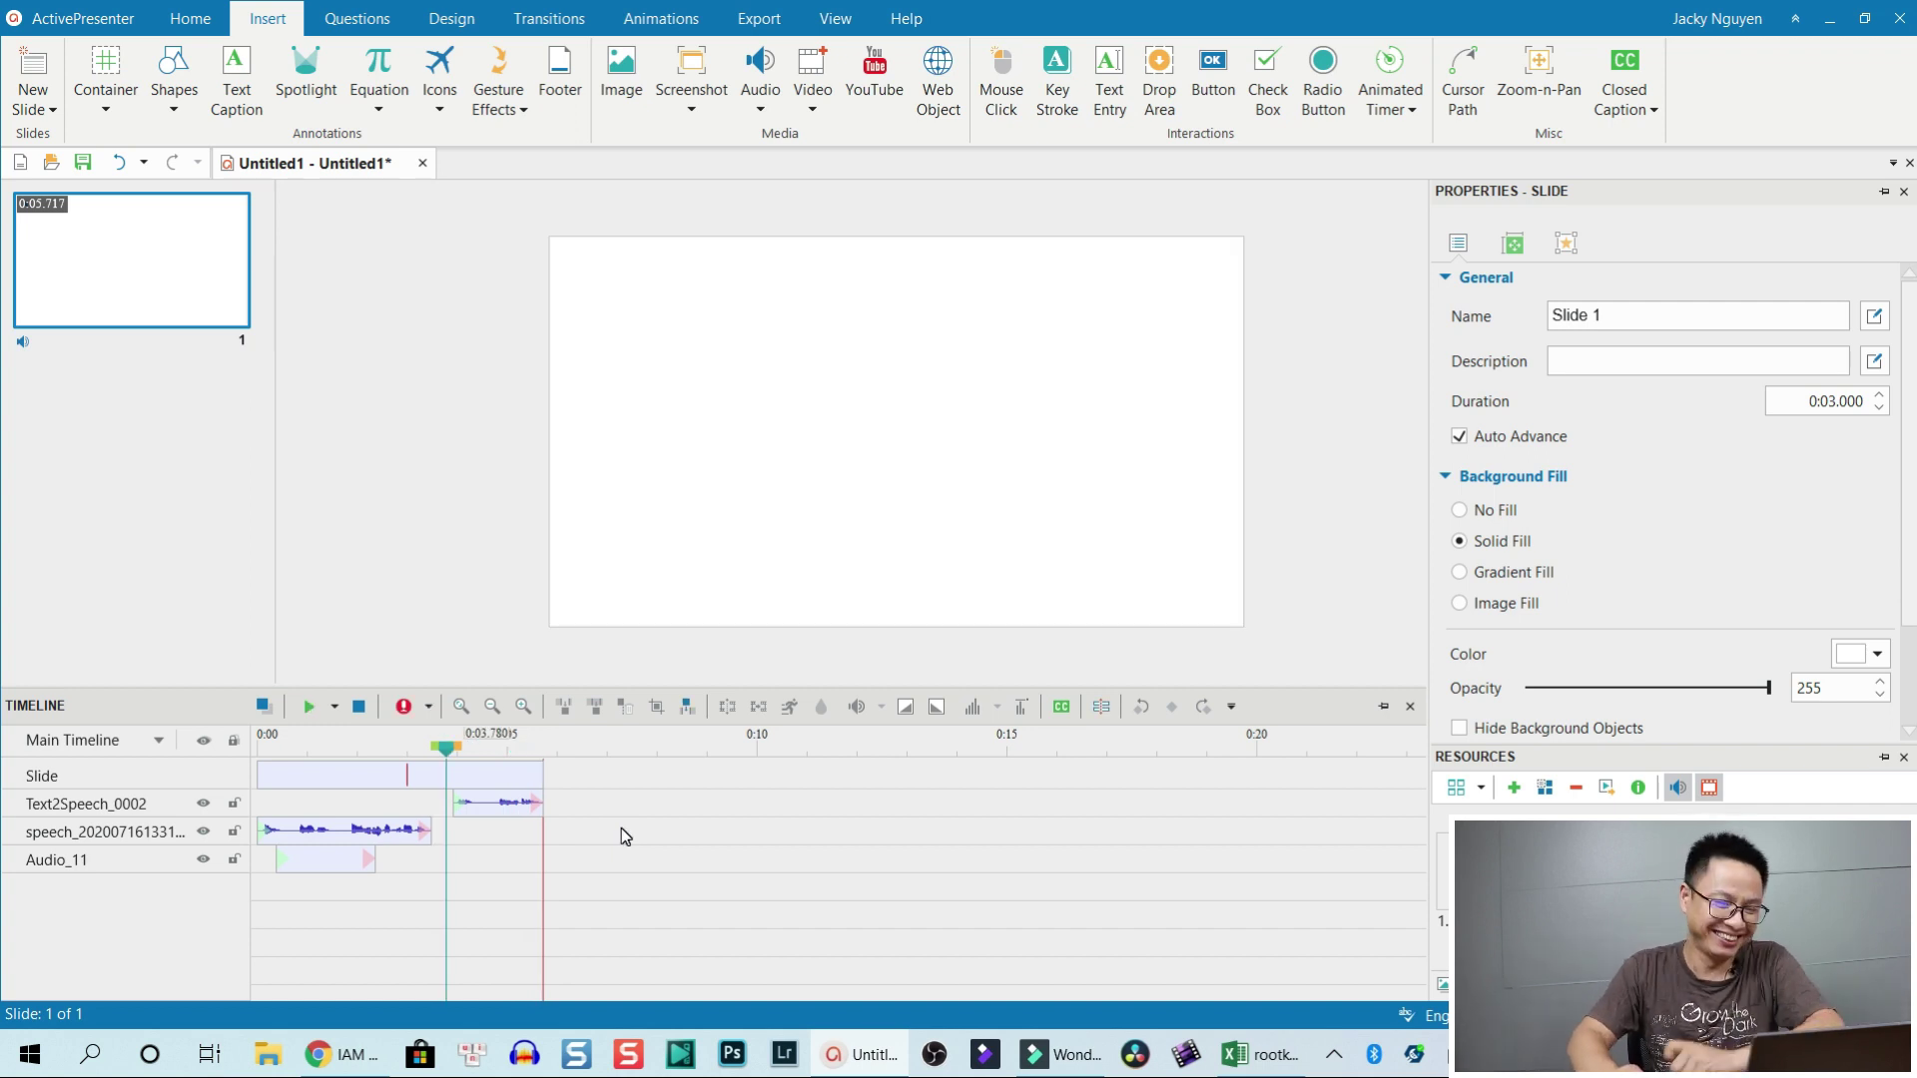
key(space)
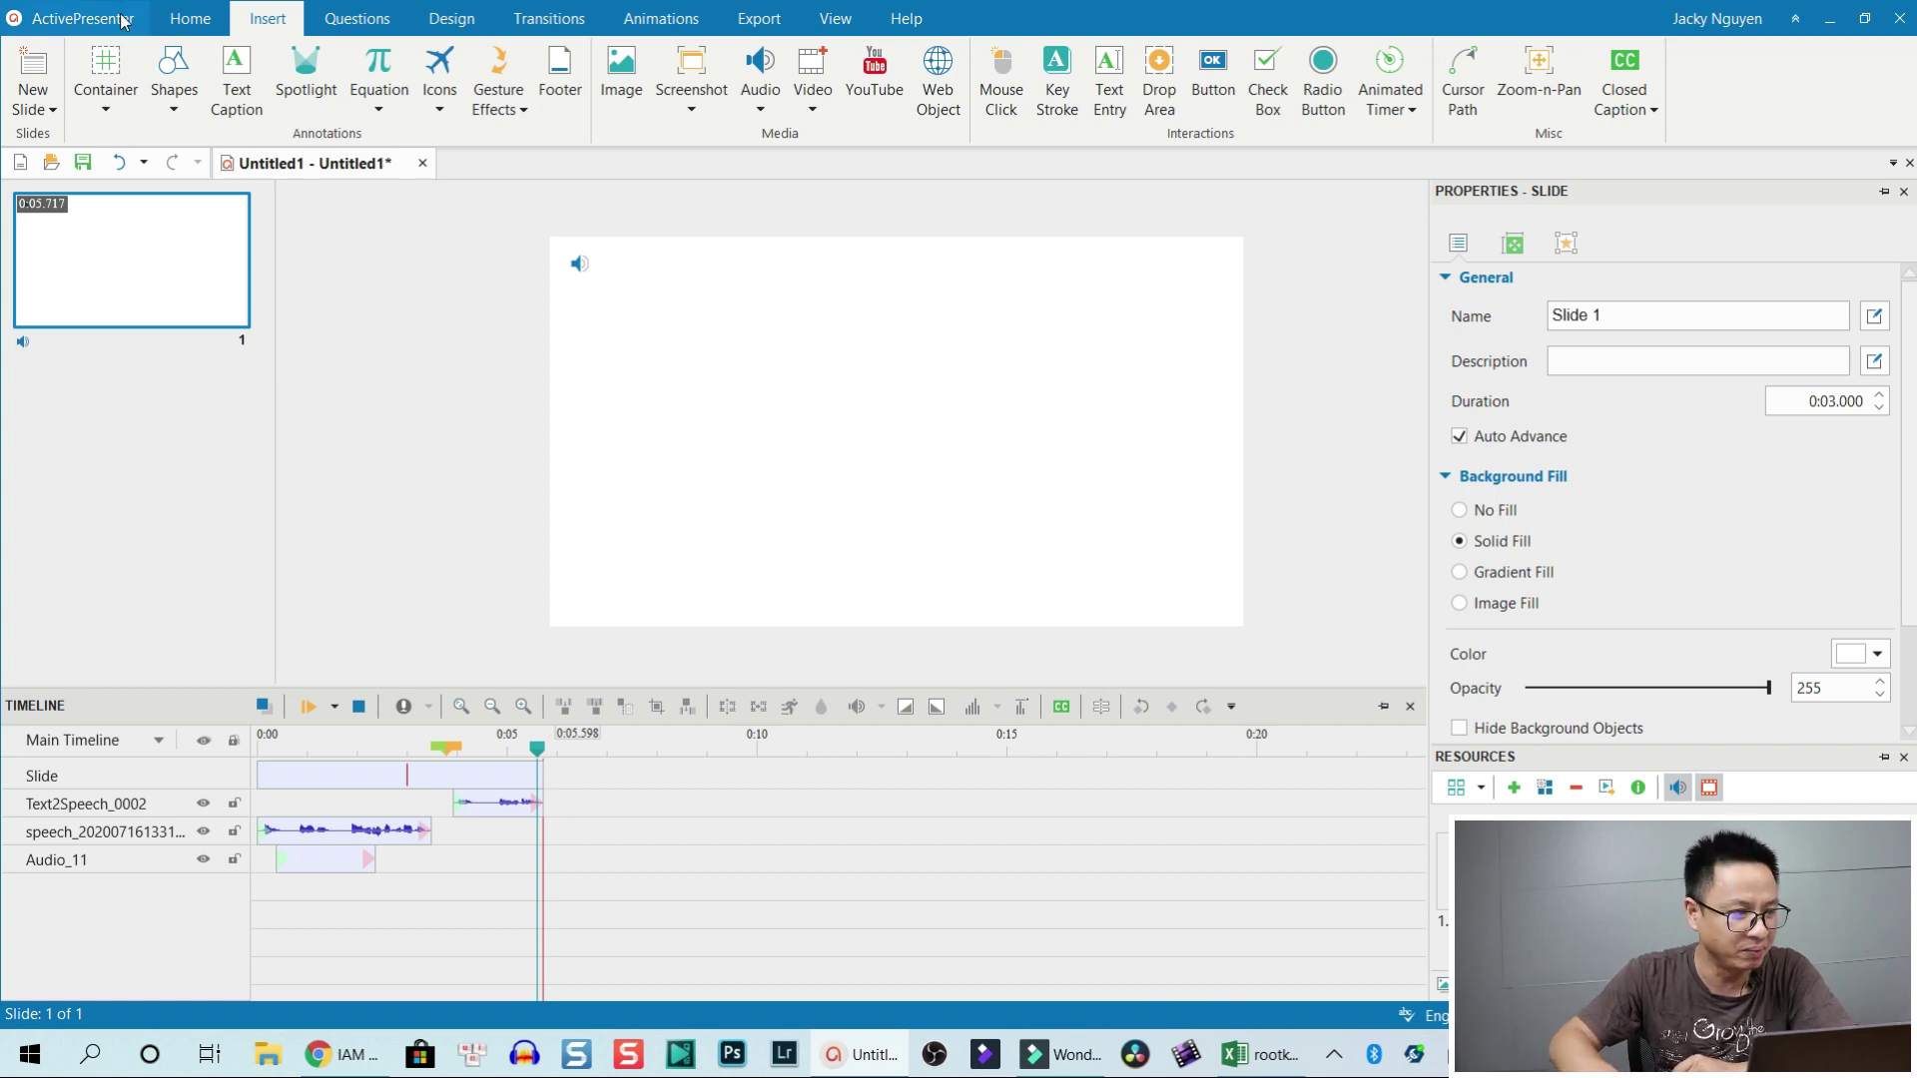
Open the existing projects "Mask transition filmorapro" and "Change video speed in Filmora9.5" from the Start Page, ending on the latter
click(85, 21)
mouse_move(121, 453)
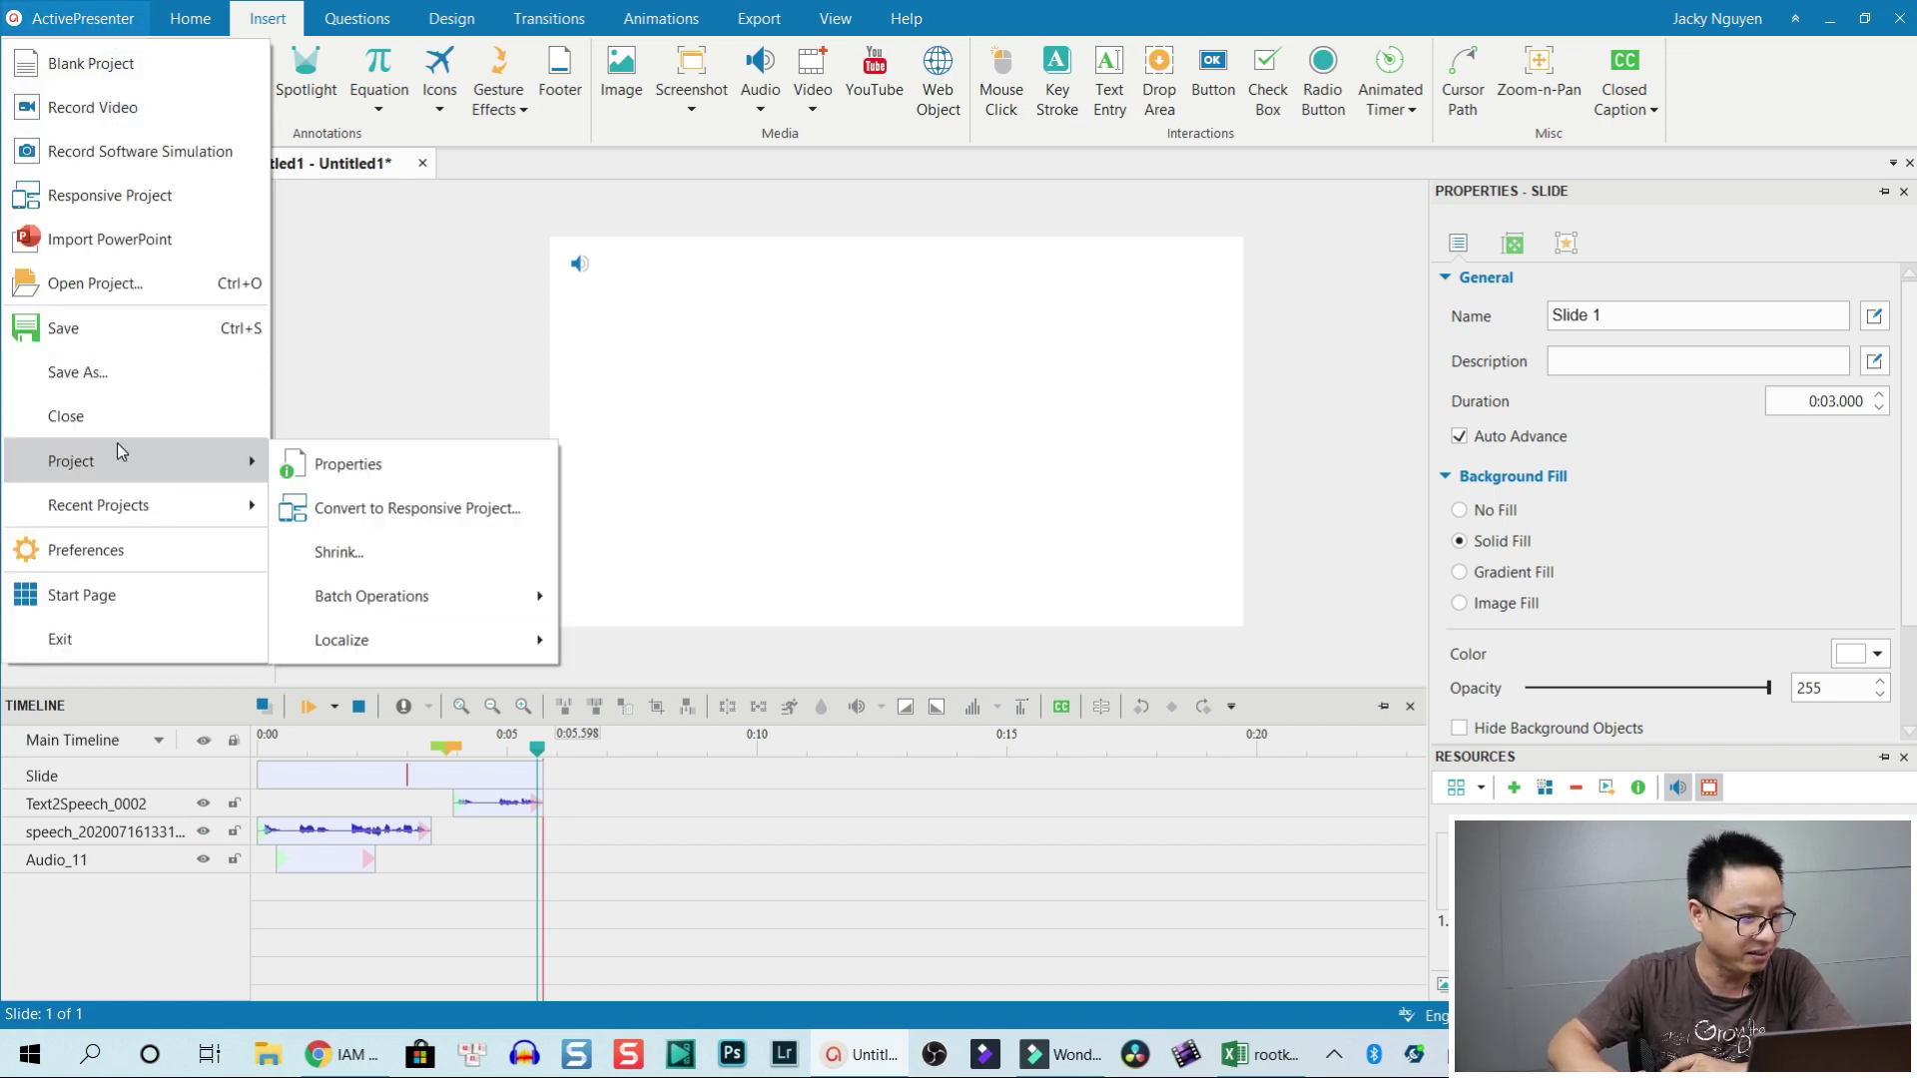
click(82, 595)
click(337, 856)
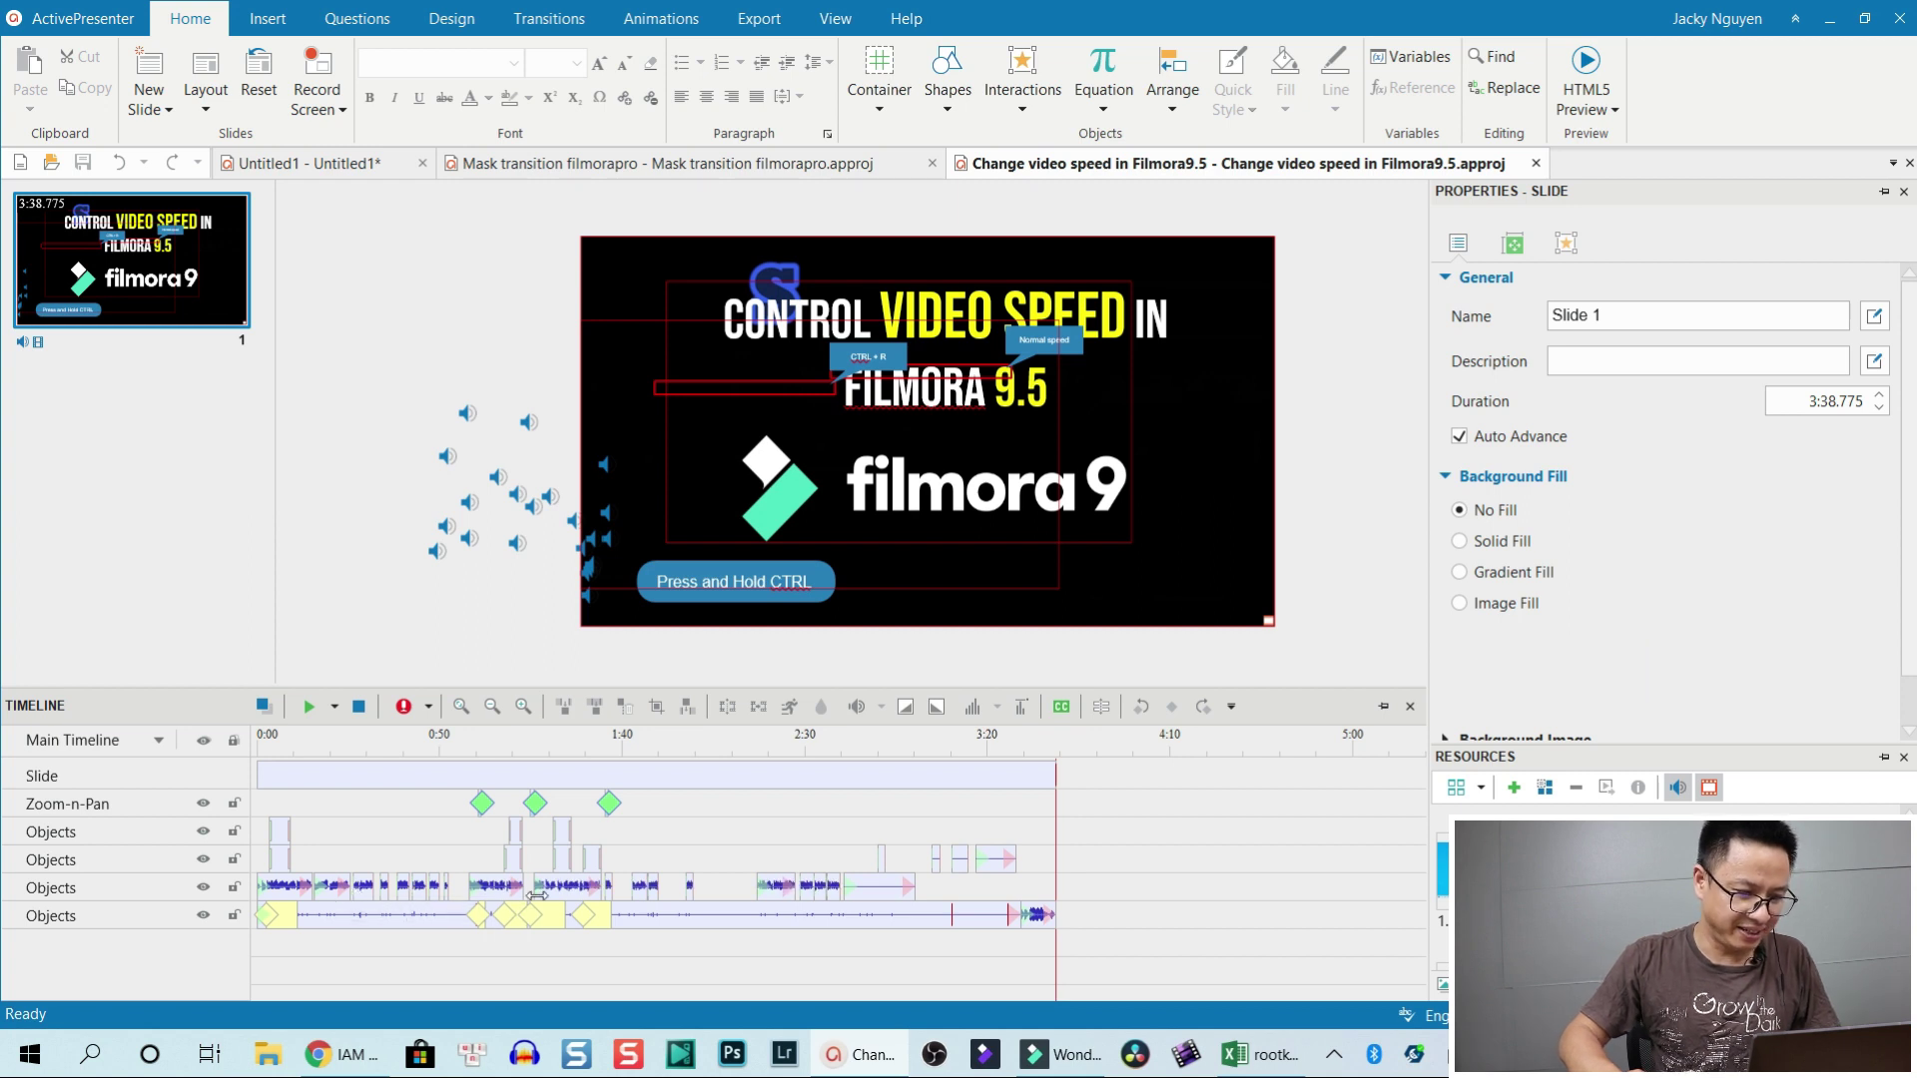
Select a speech clip near the start of the timeline, place the playhead at about 18 s and play a short stretch back
click(332, 885)
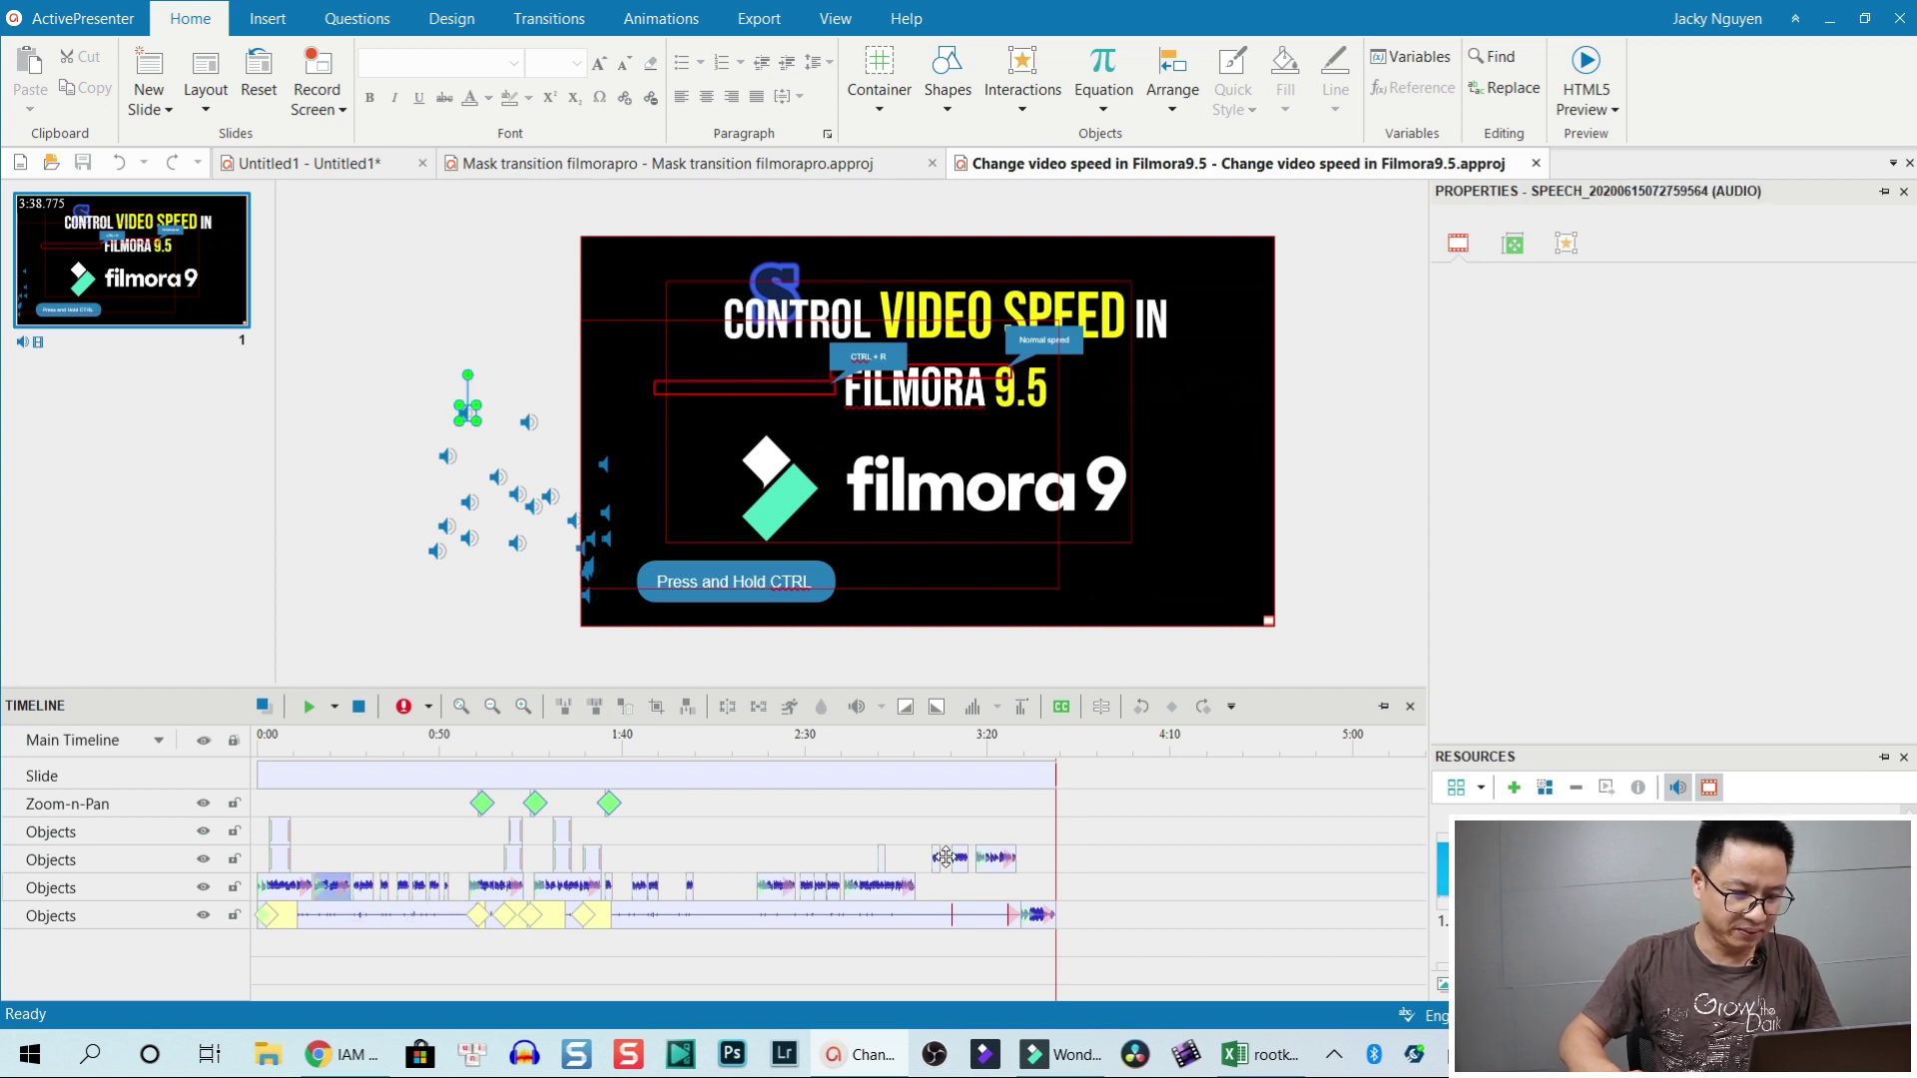
click(323, 748)
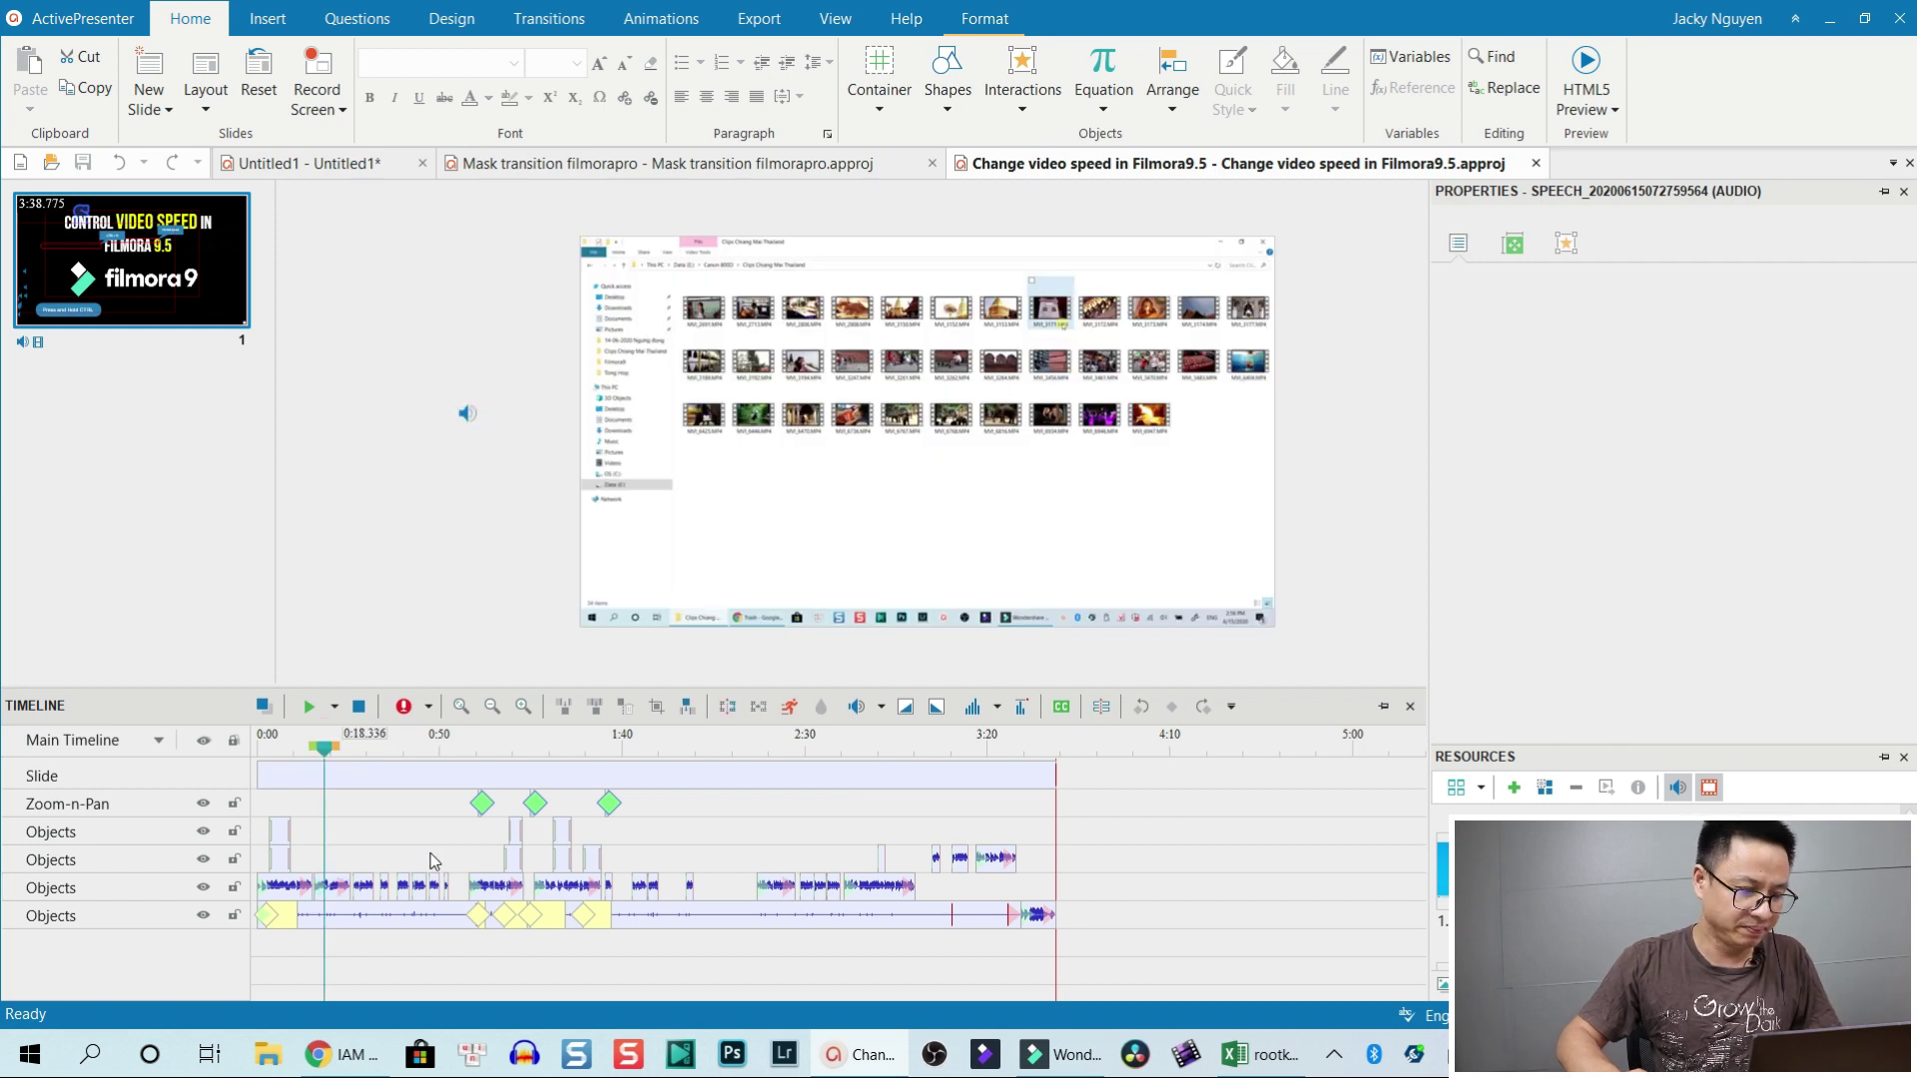
key(space)
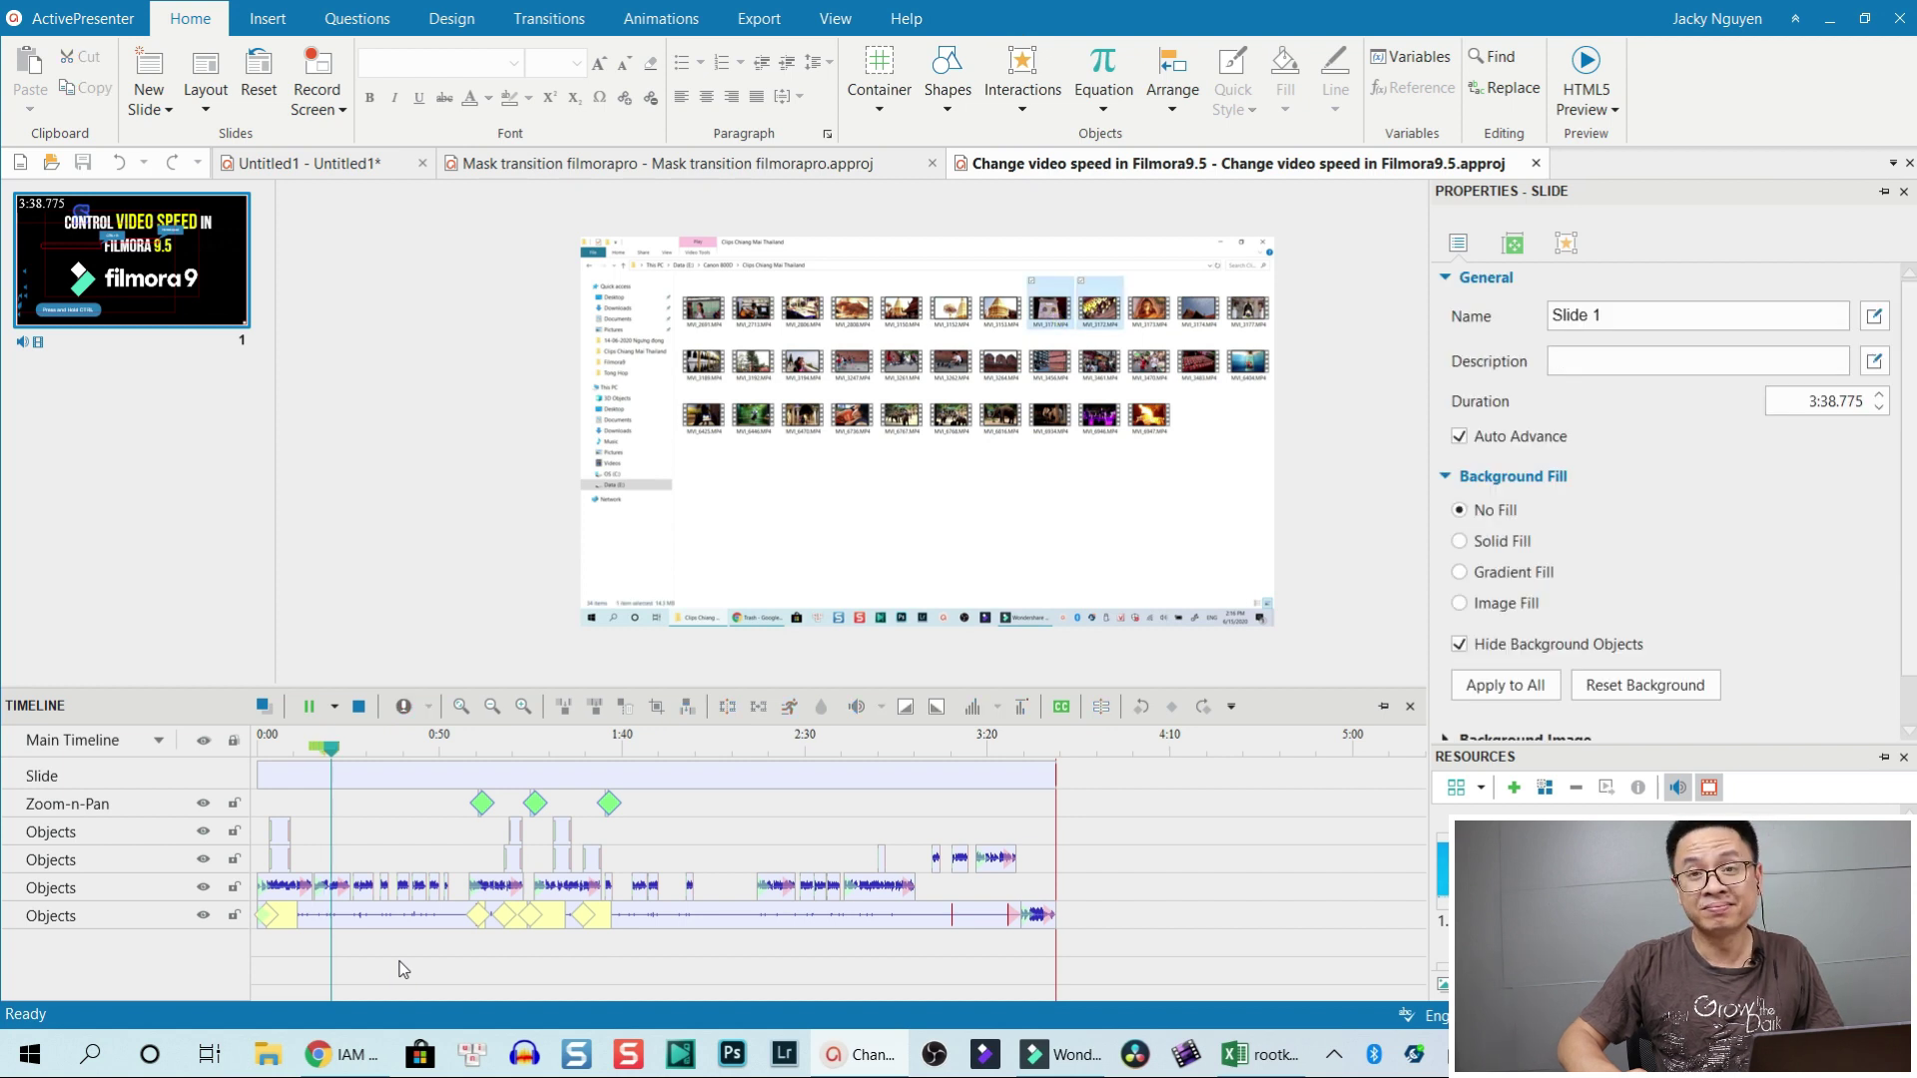
key(space)
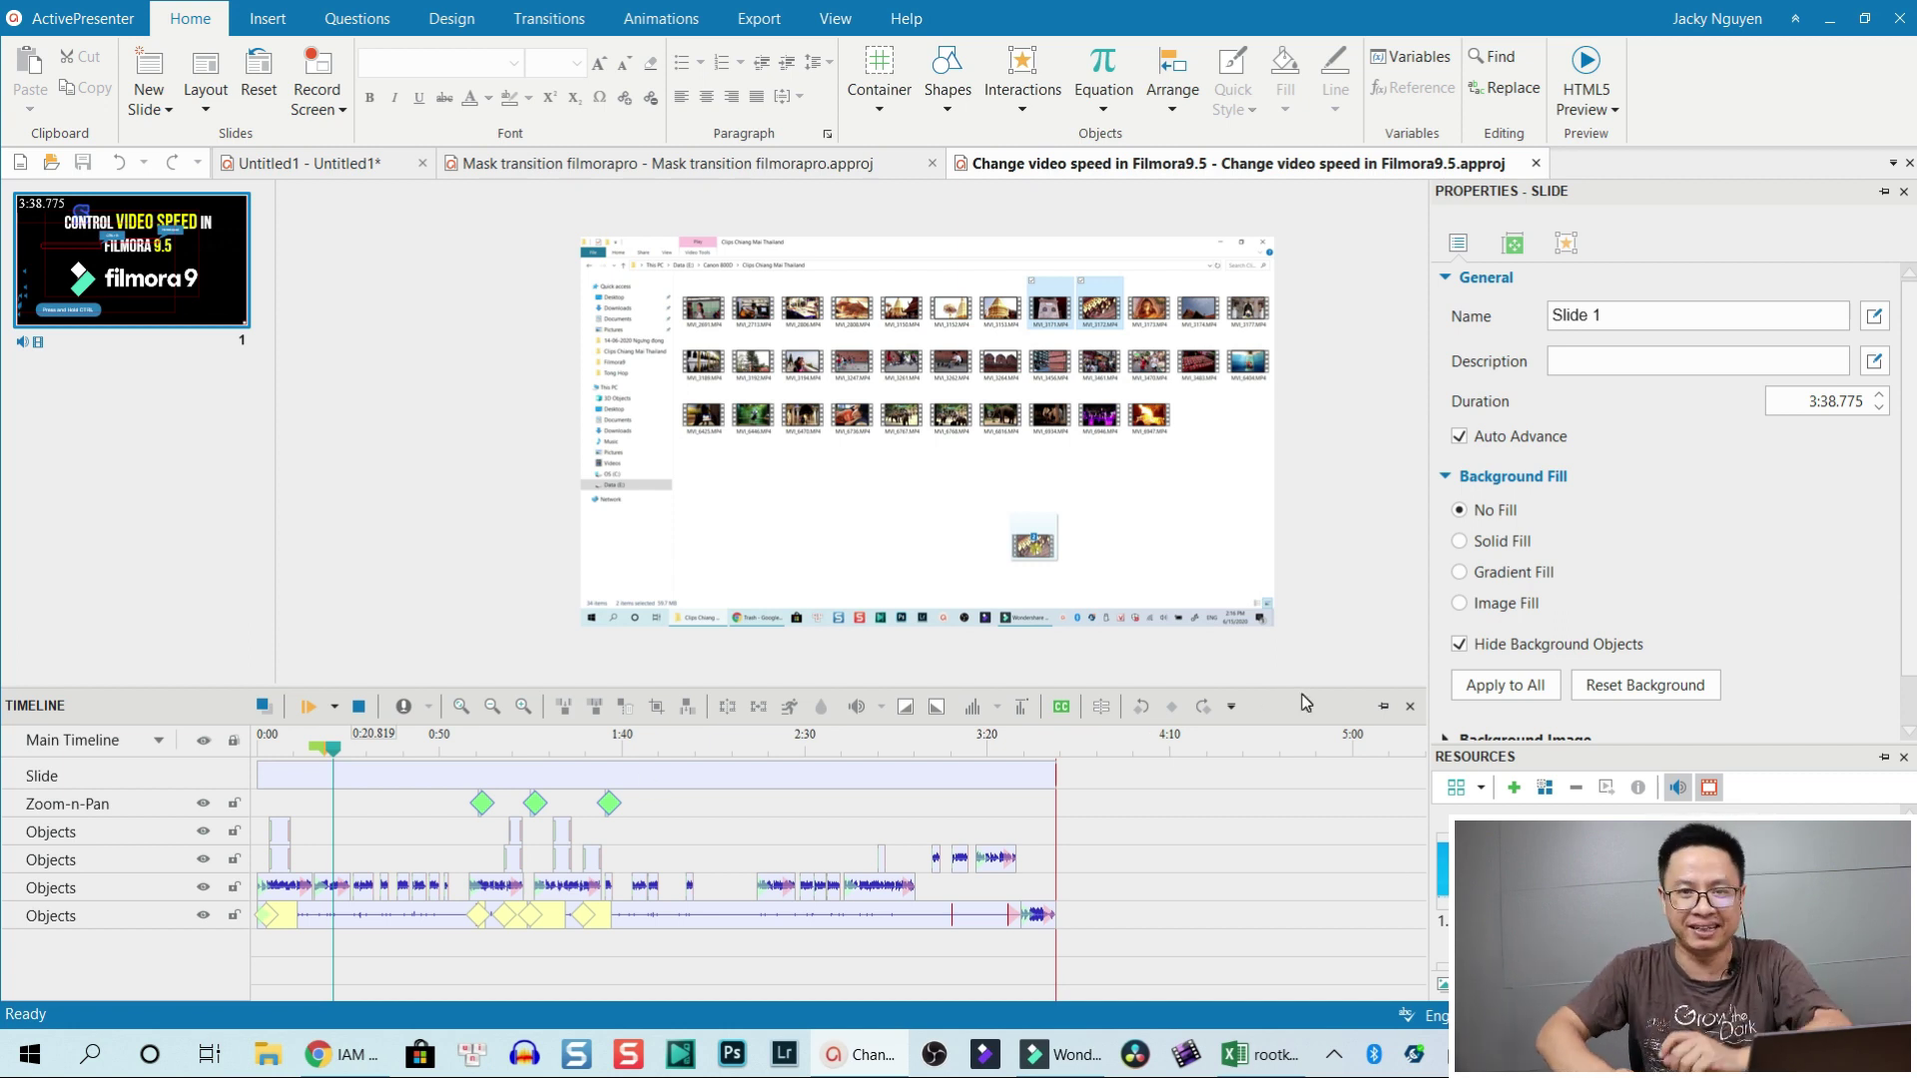
Switch to the AWS console in Chrome, dismiss the Create Access Key dialog and delete both access keys, the Polly-used one first
click(371, 1058)
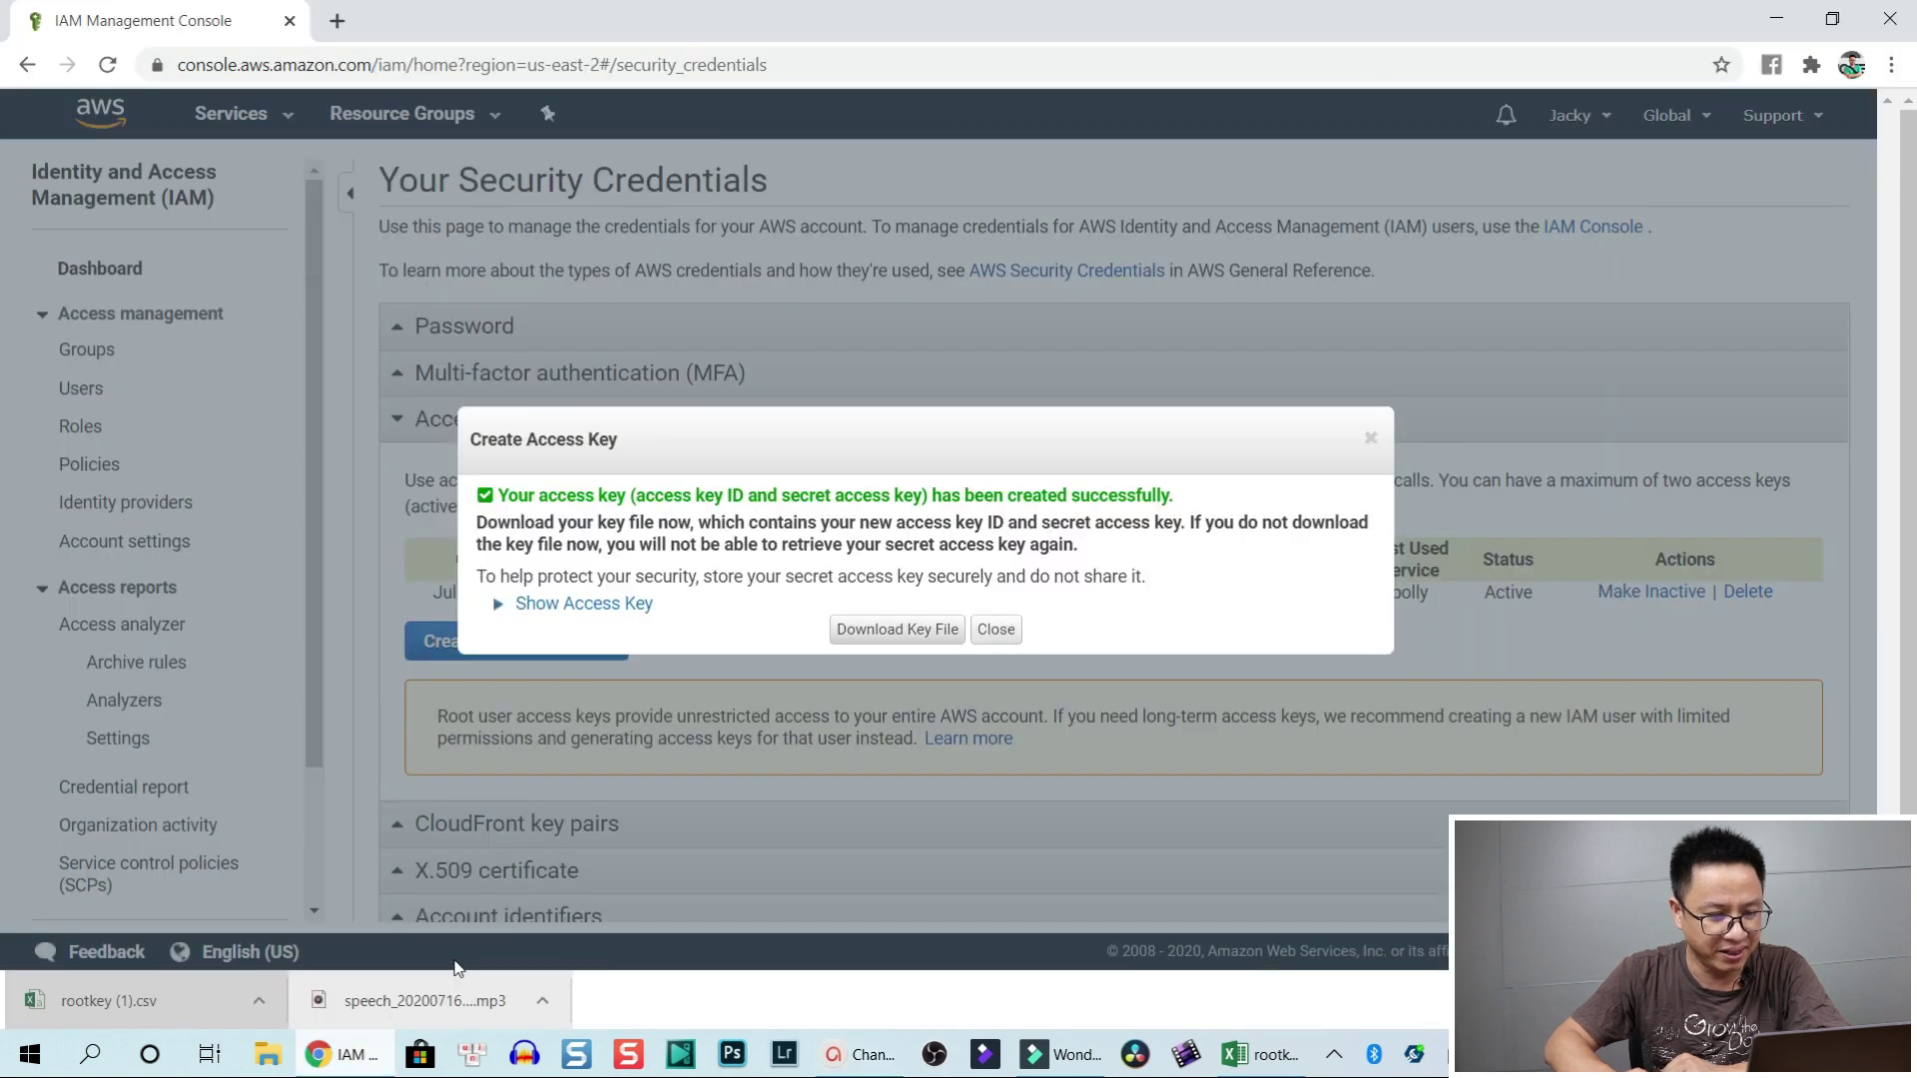
click(996, 629)
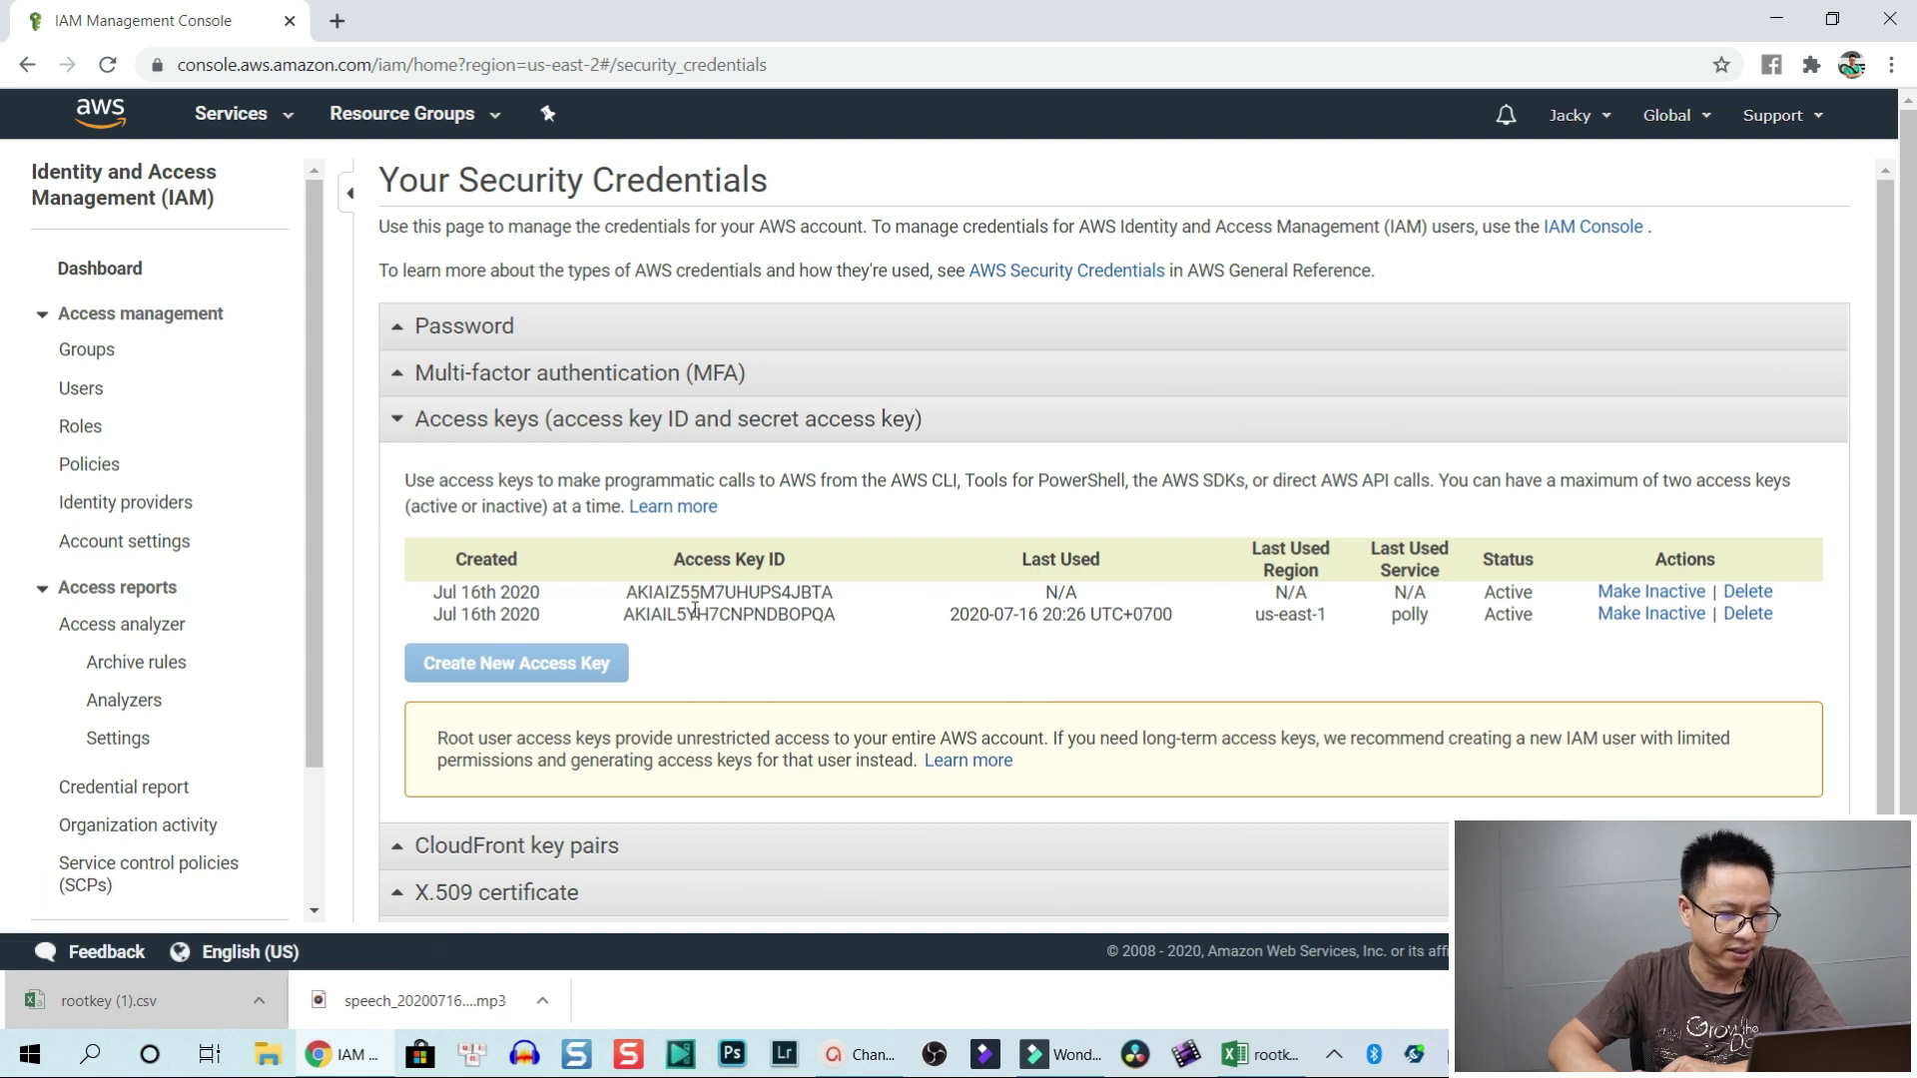
click(1757, 620)
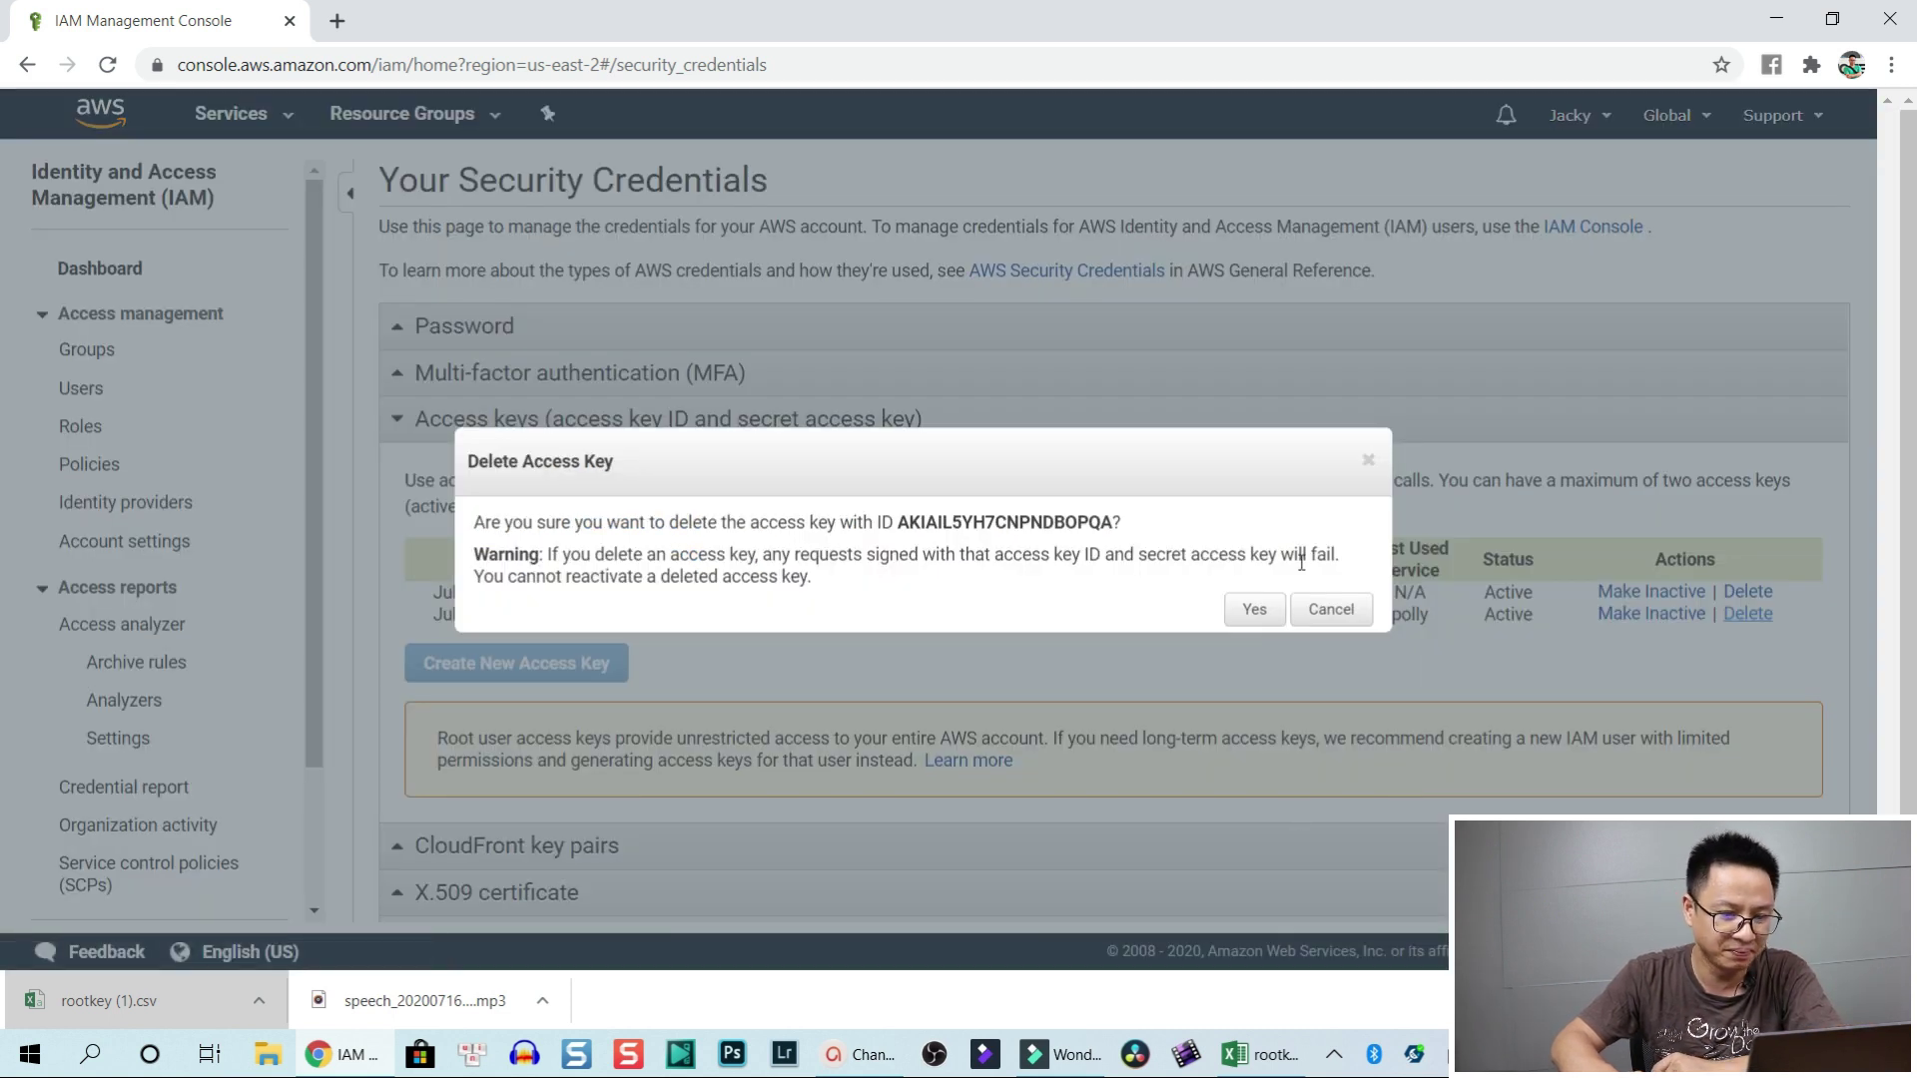
click(1259, 611)
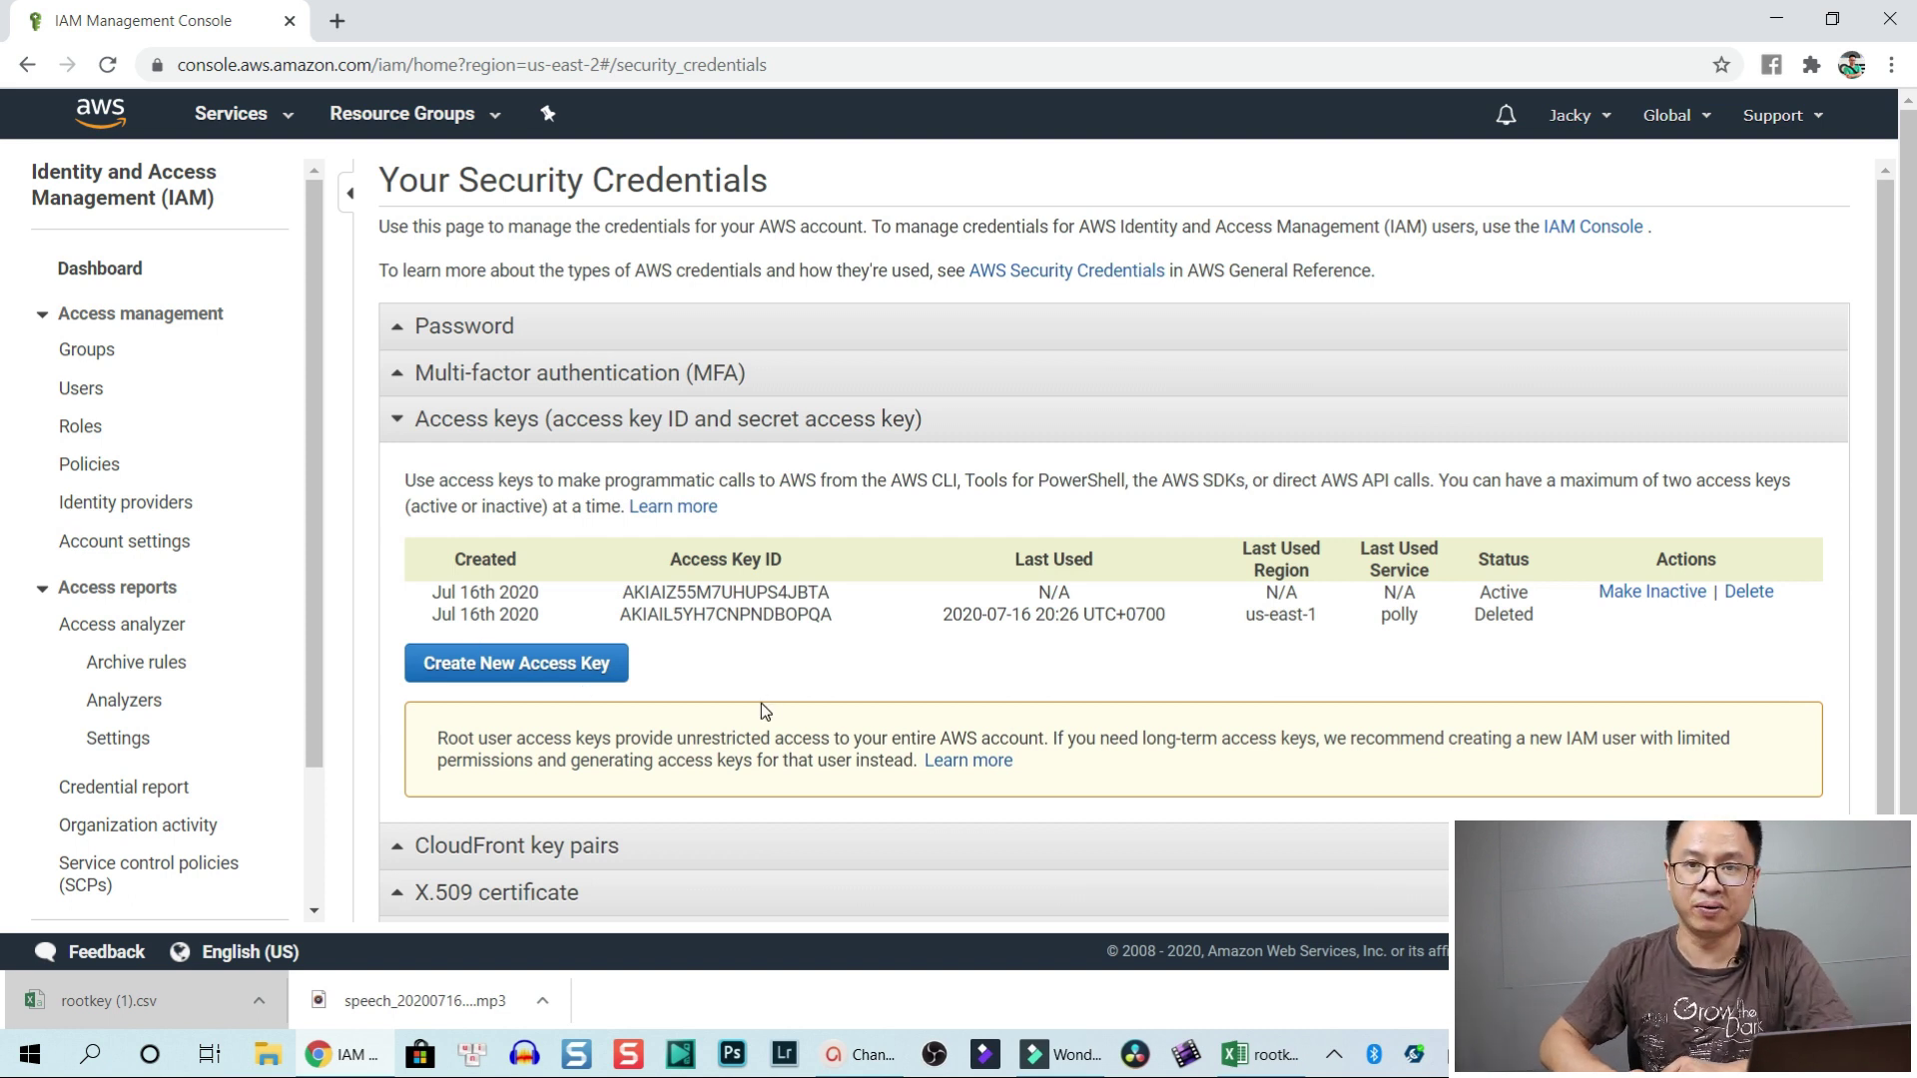
click(1753, 592)
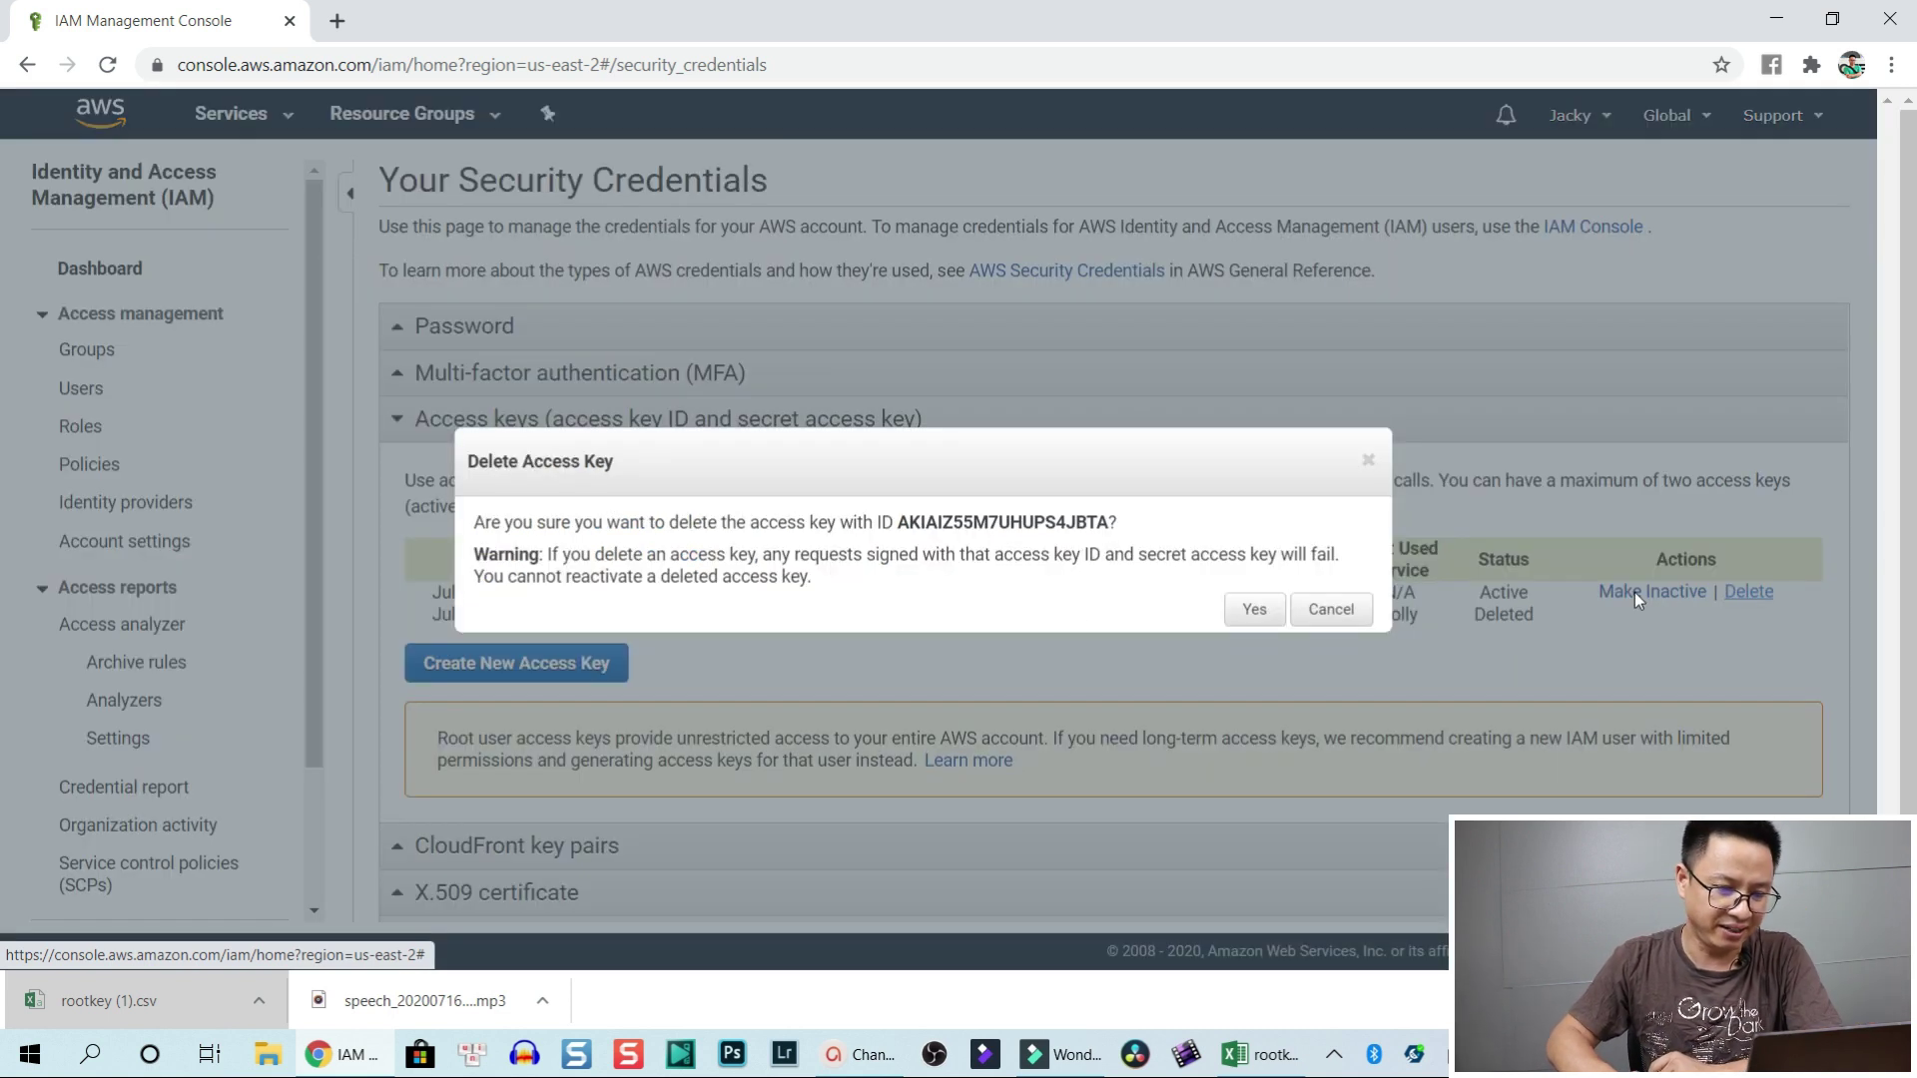
click(1256, 610)
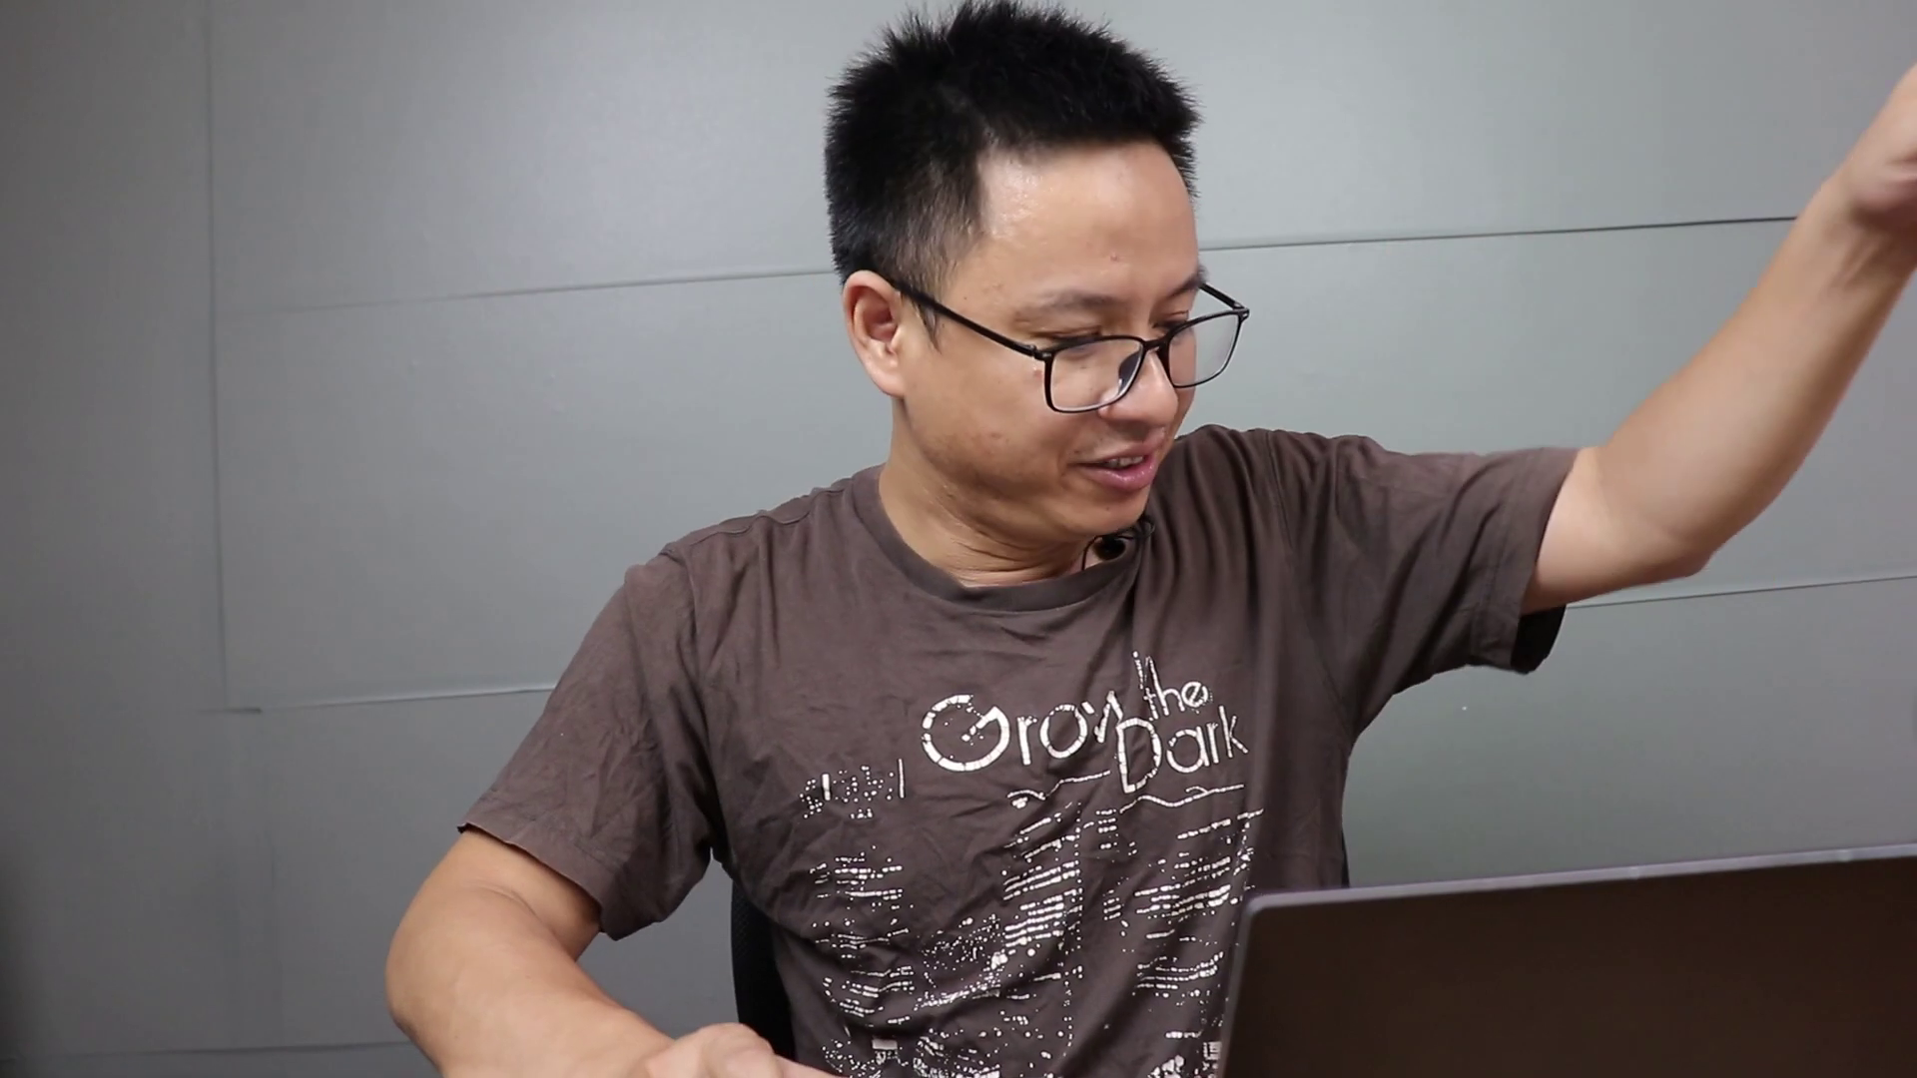